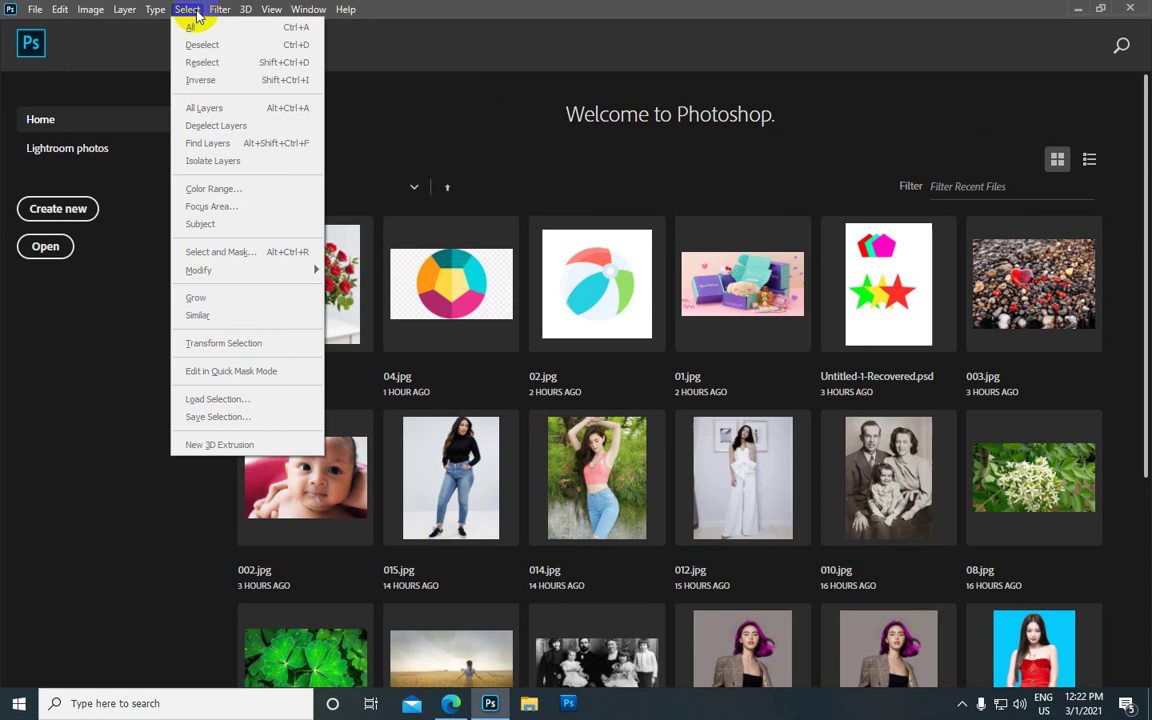
Step: Open the image 003.jpg from the Desktop folder
{"action": "left_click", "coordinate": [368, 108]}
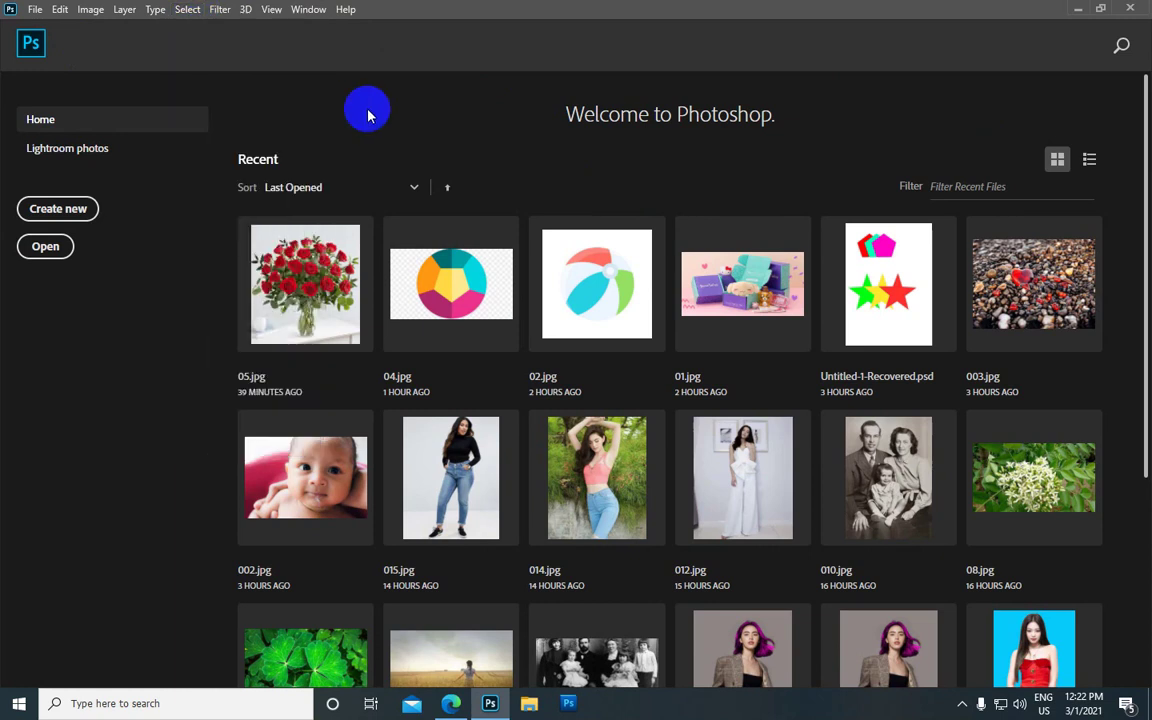
{"action": "left_click", "coordinate": [36, 10]}
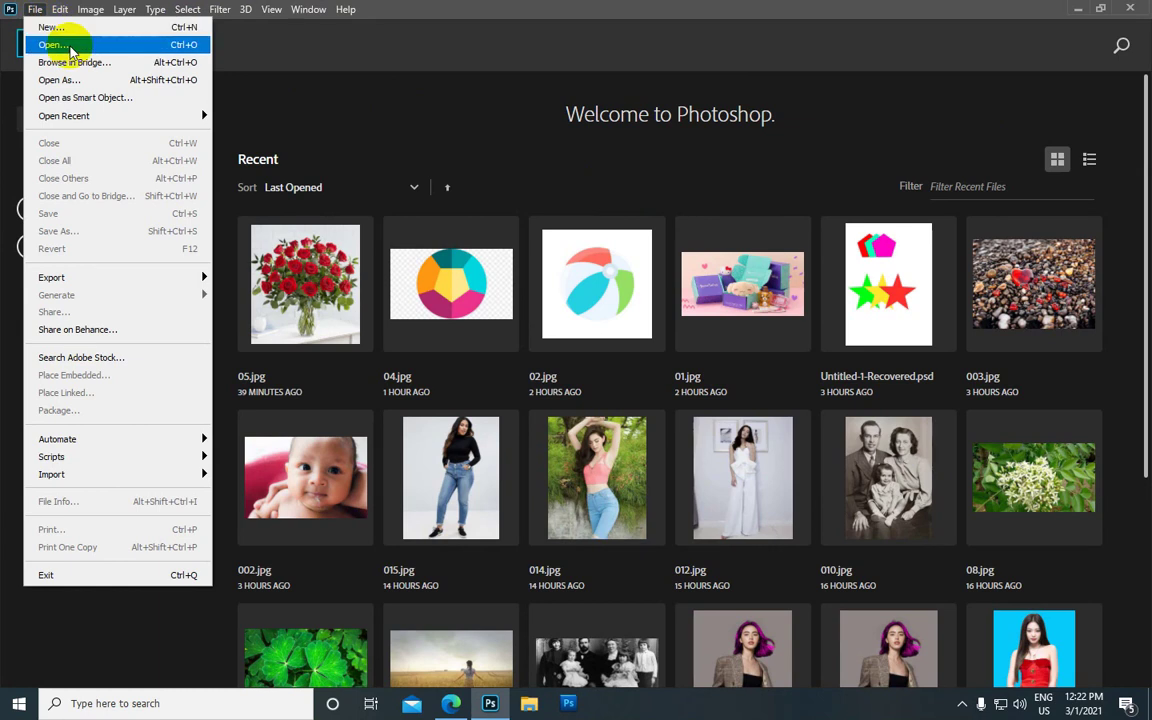
{"action": "left_click", "coordinate": [54, 45]}
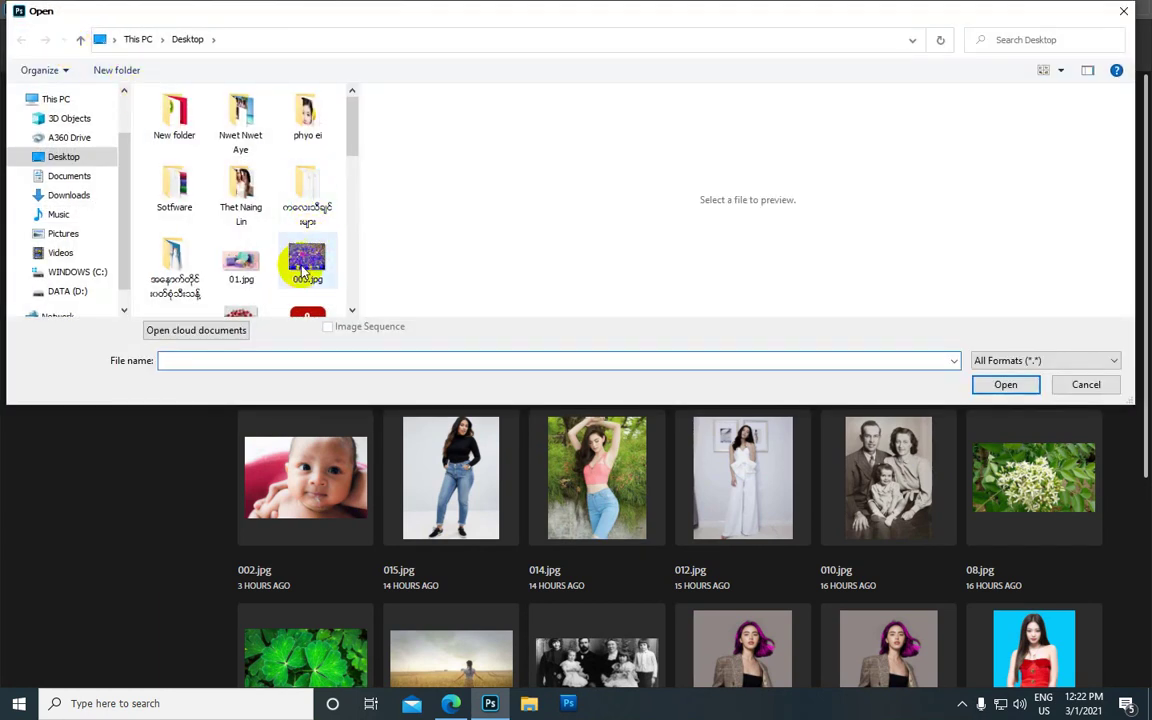
{"action": "left_click", "coordinate": [302, 270]}
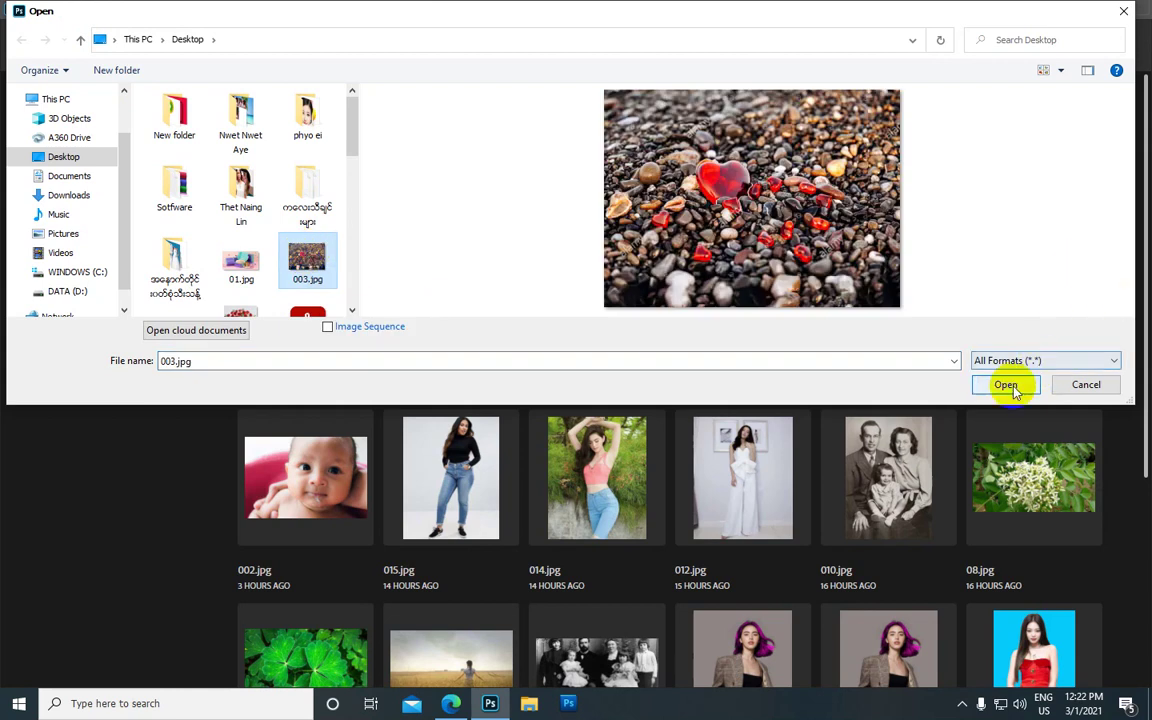
{"action": "left_click", "coordinate": [1006, 385]}
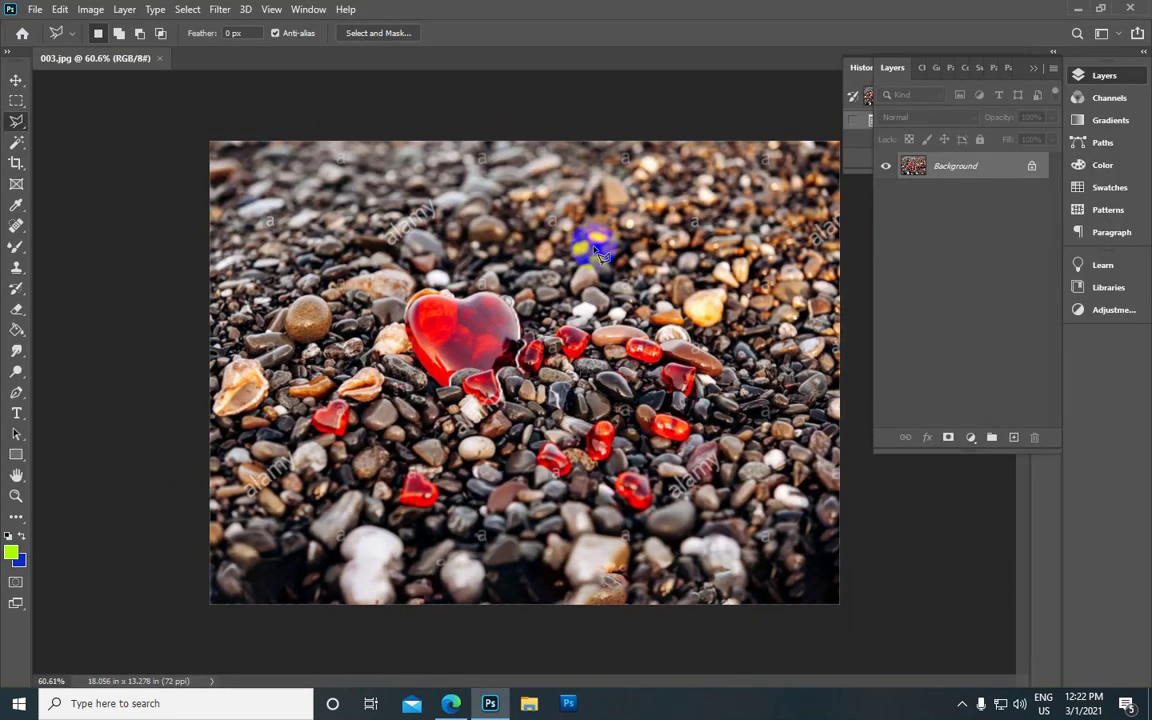
Step: Select the entire image and activate the Rectangular Marquee tool to show the selection outline
{"action": "scroll", "coordinate": [595, 250], "scroll_direction": "down", "scroll_amount": 2}
{"action": "scroll", "coordinate": [594, 249], "scroll_direction": "up", "scroll_amount": 1}
{"action": "key", "text": "ctrl+0"}
{"action": "left_click", "coordinate": [16, 79]}
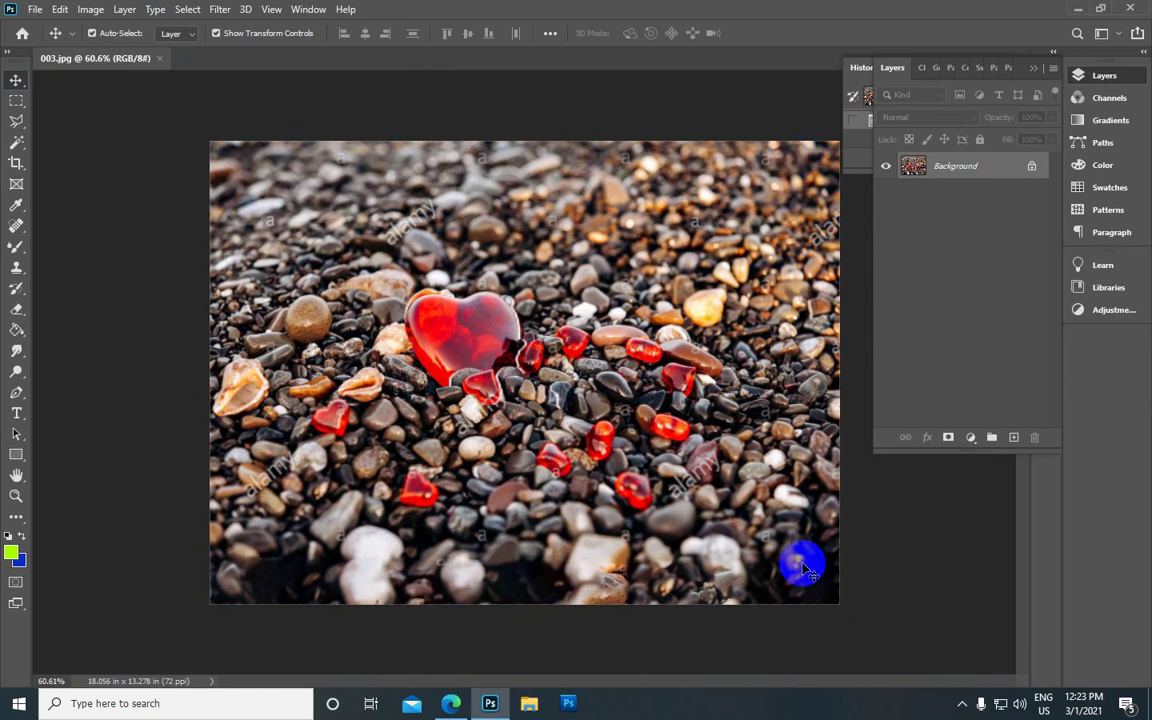
{"action": "left_click", "coordinate": [181, 12]}
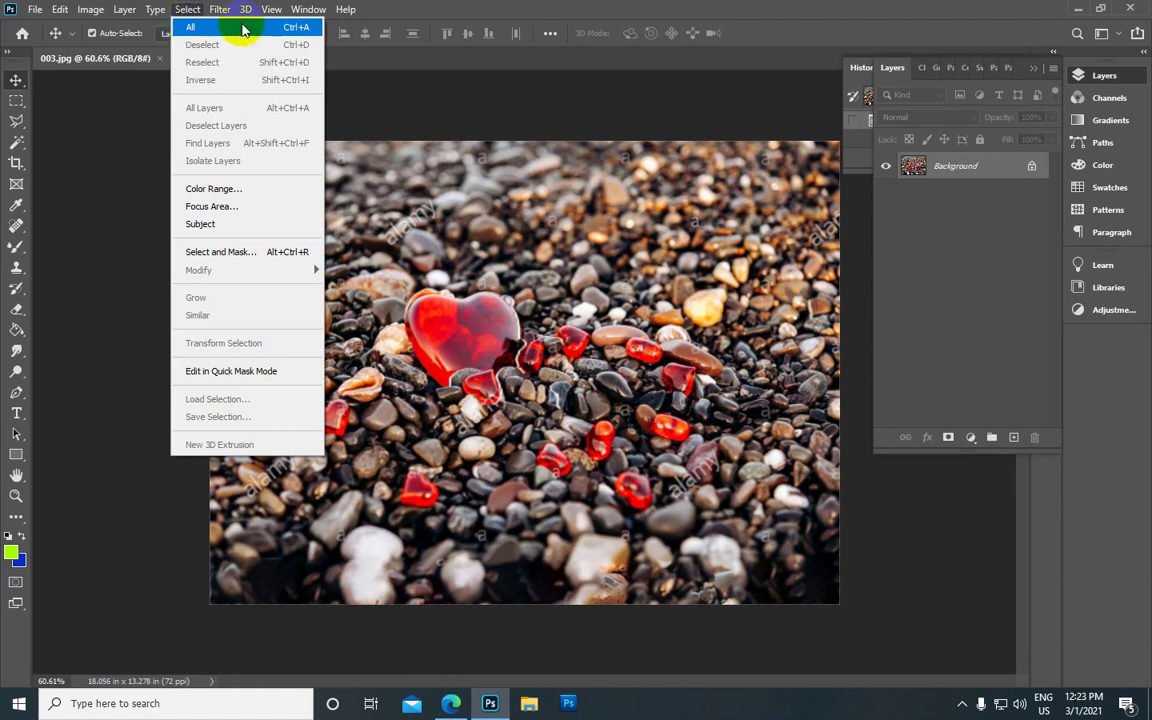
{"action": "left_click", "coordinate": [243, 28]}
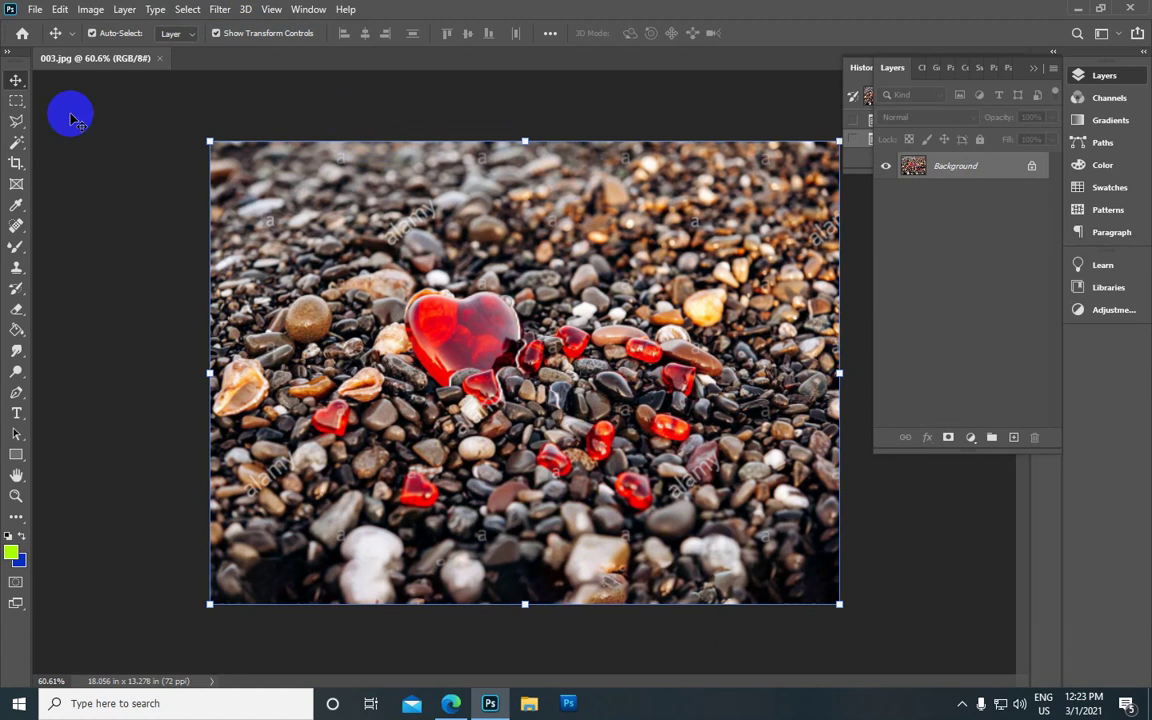
{"action": "left_click", "coordinate": [16, 100]}
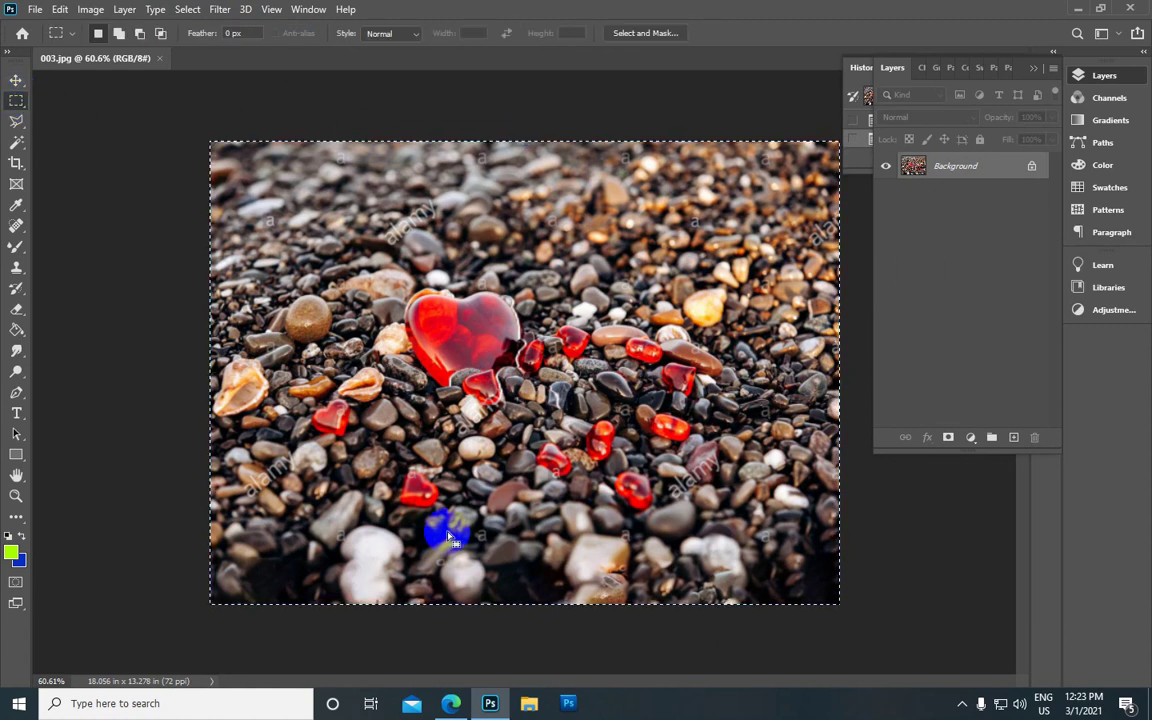
{"action": "key", "text": "ctrl+plus"}
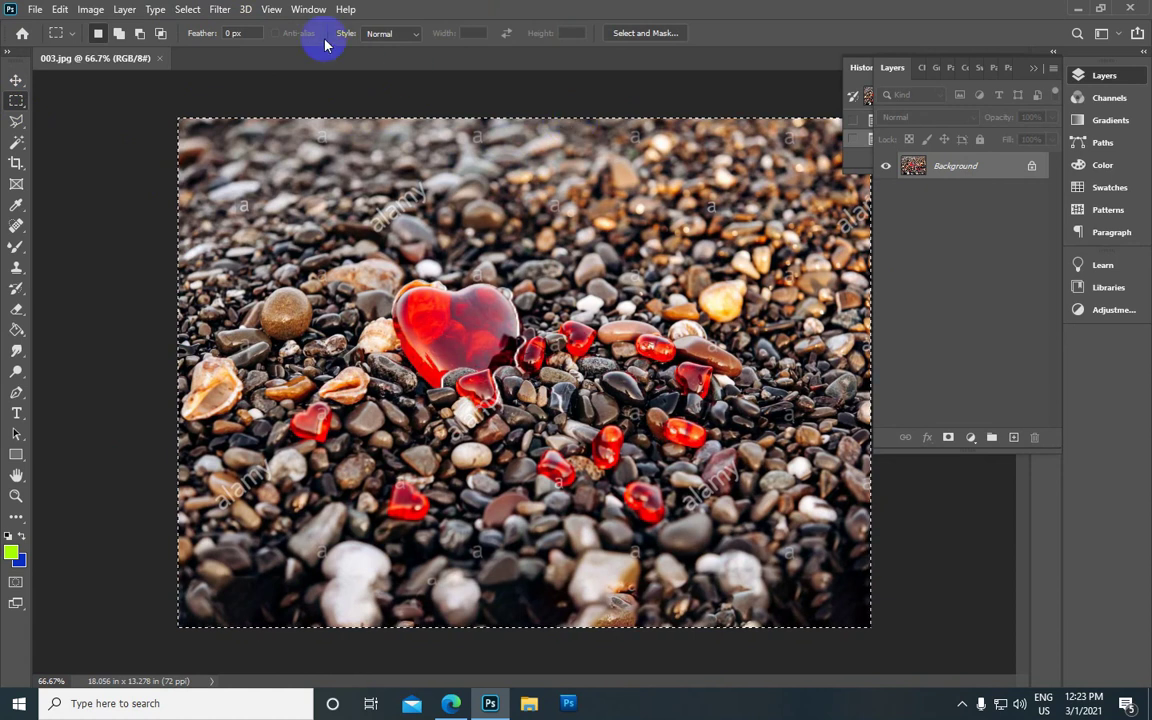
Step: Deselect the whole-image selection
{"action": "left_click", "coordinate": [188, 10]}
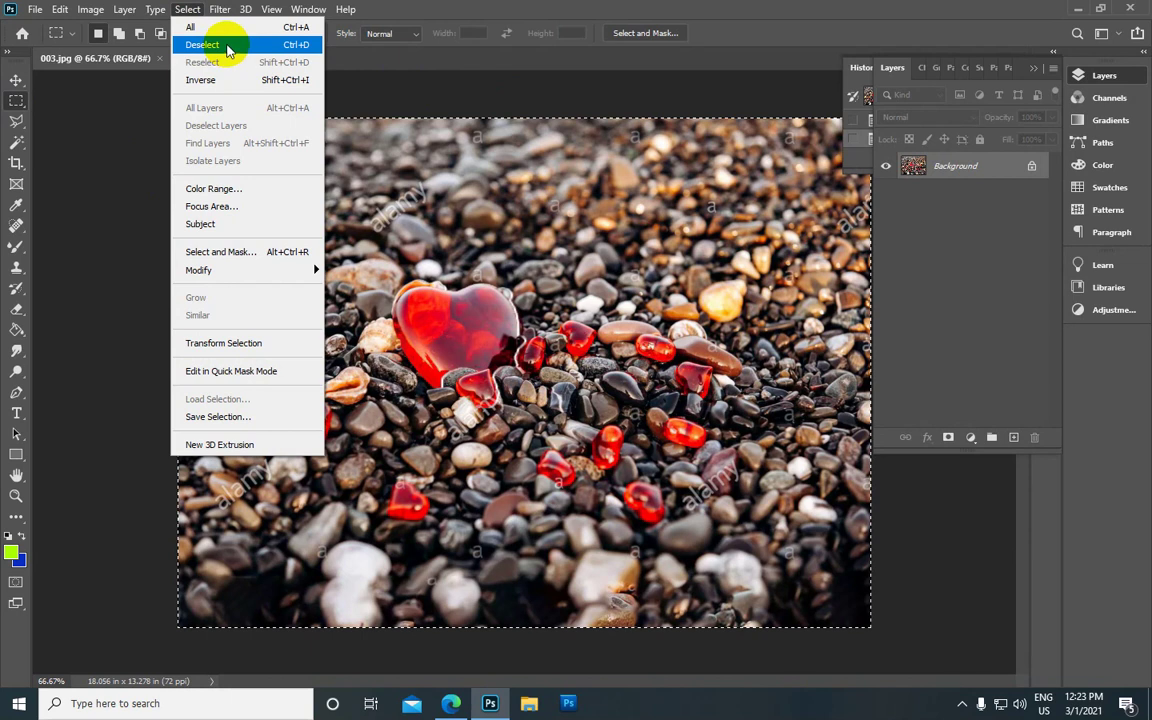
{"action": "left_click", "coordinate": [227, 46]}
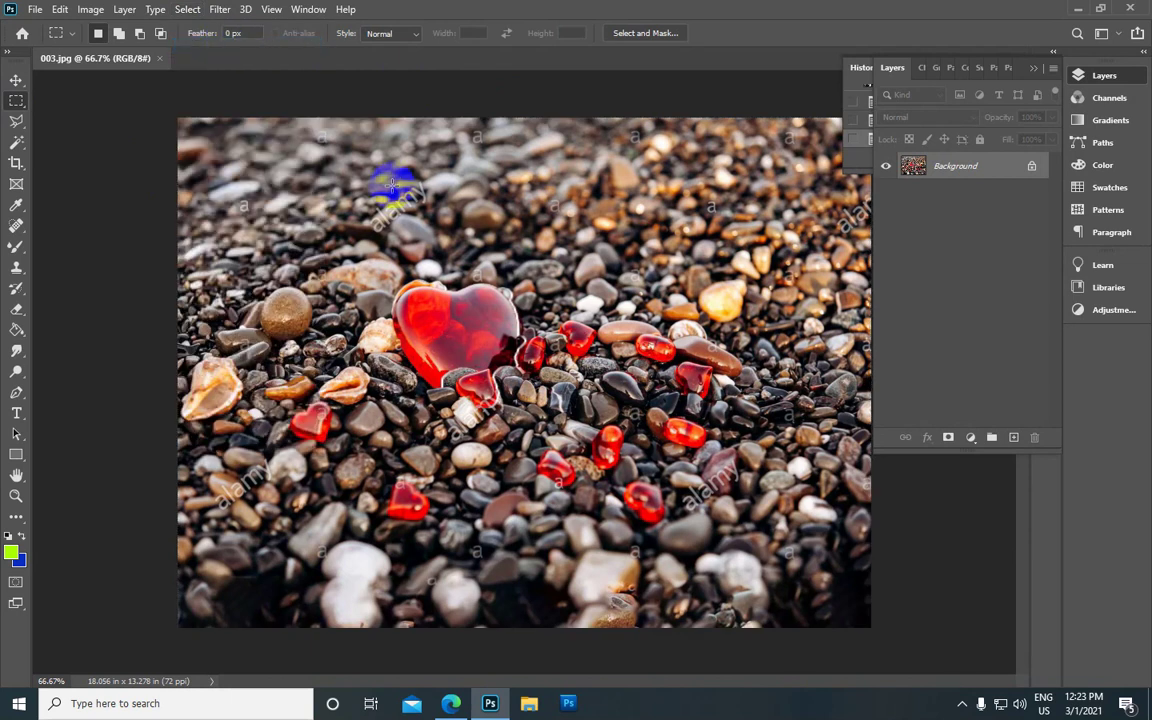
{"action": "scroll", "coordinate": [392, 183], "scroll_direction": "down", "scroll_amount": 1}
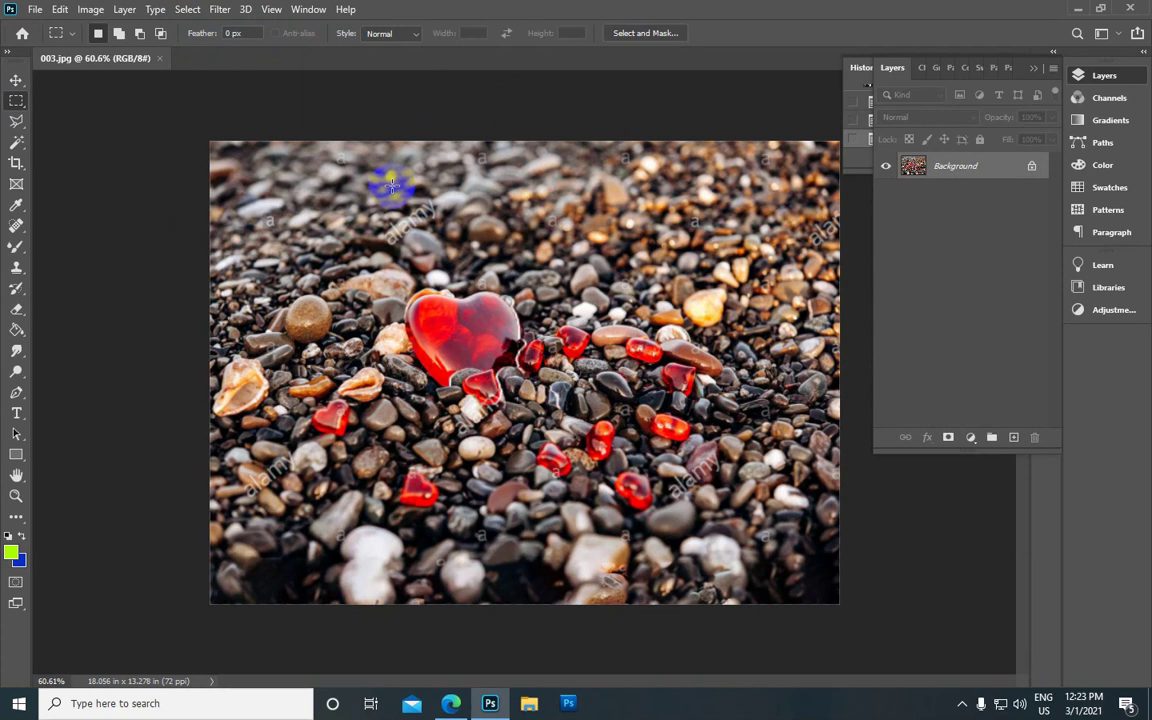
Step: Reselect the previous whole-image selection and inspect its outline around the picture
{"action": "left_click", "coordinate": [186, 9]}
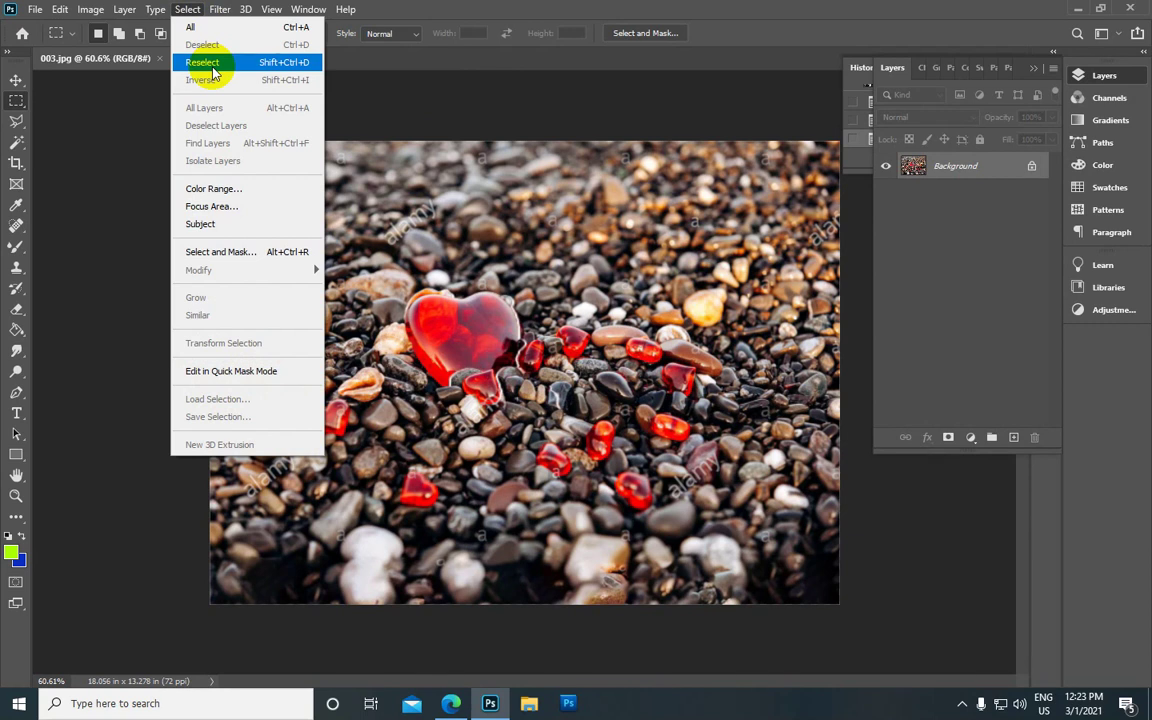
{"action": "left_click", "coordinate": [211, 65]}
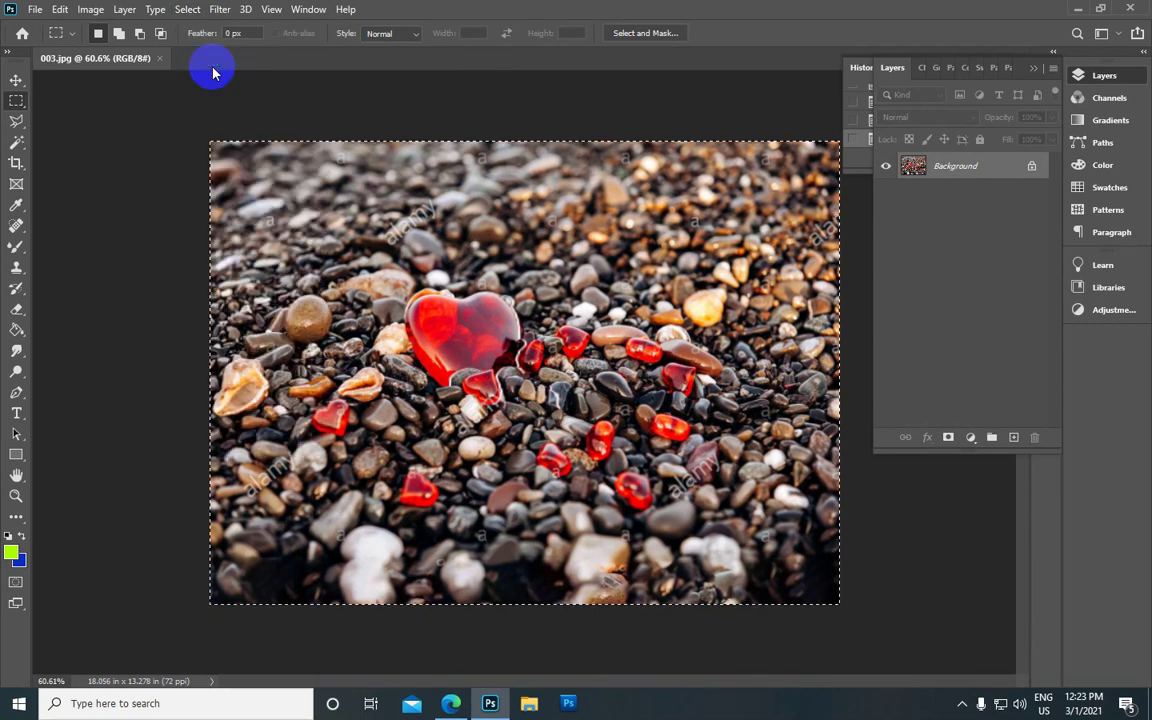
{"action": "scroll", "coordinate": [567, 121], "scroll_direction": "down", "scroll_amount": 1}
{"action": "scroll", "coordinate": [567, 121], "scroll_direction": "down", "scroll_amount": 1}
{"action": "scroll", "coordinate": [567, 121], "scroll_direction": "up", "scroll_amount": 3}
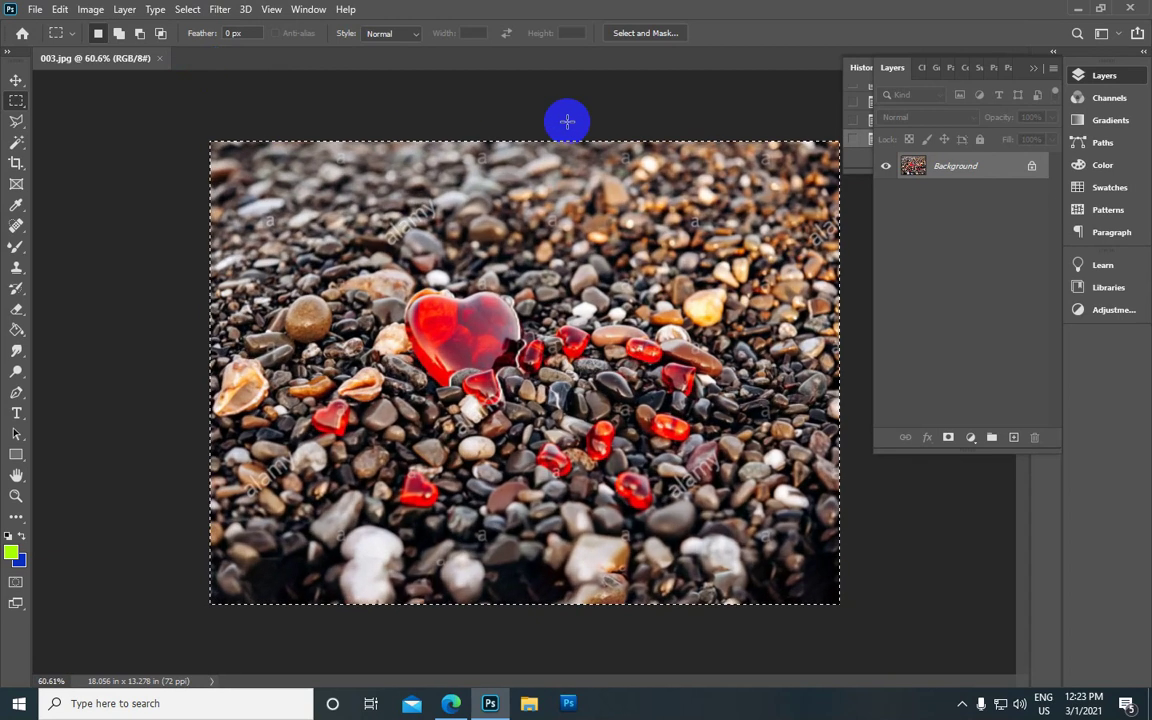
{"action": "scroll", "coordinate": [567, 121], "scroll_direction": "down", "scroll_amount": 1}
{"action": "scroll", "coordinate": [567, 121], "scroll_direction": "down", "scroll_amount": 1}
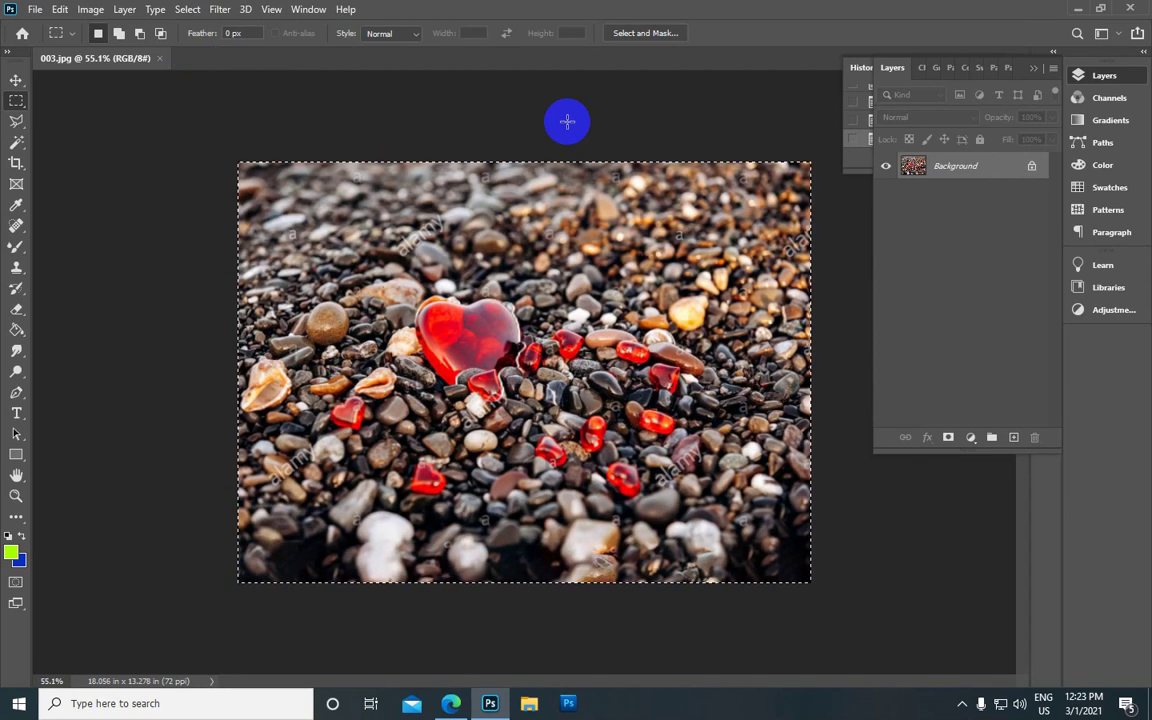
{"action": "scroll", "coordinate": [567, 121], "scroll_direction": "up", "scroll_amount": 1}
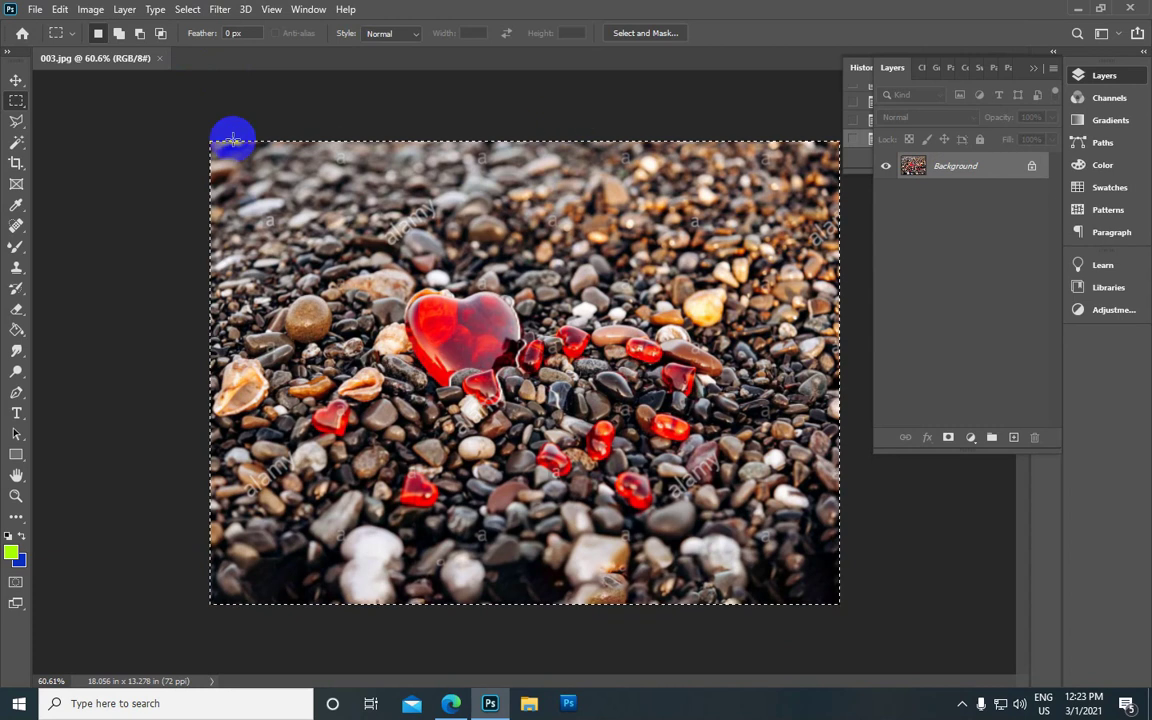
Step: Clear the restored selection from the image
{"action": "left_click", "coordinate": [187, 9]}
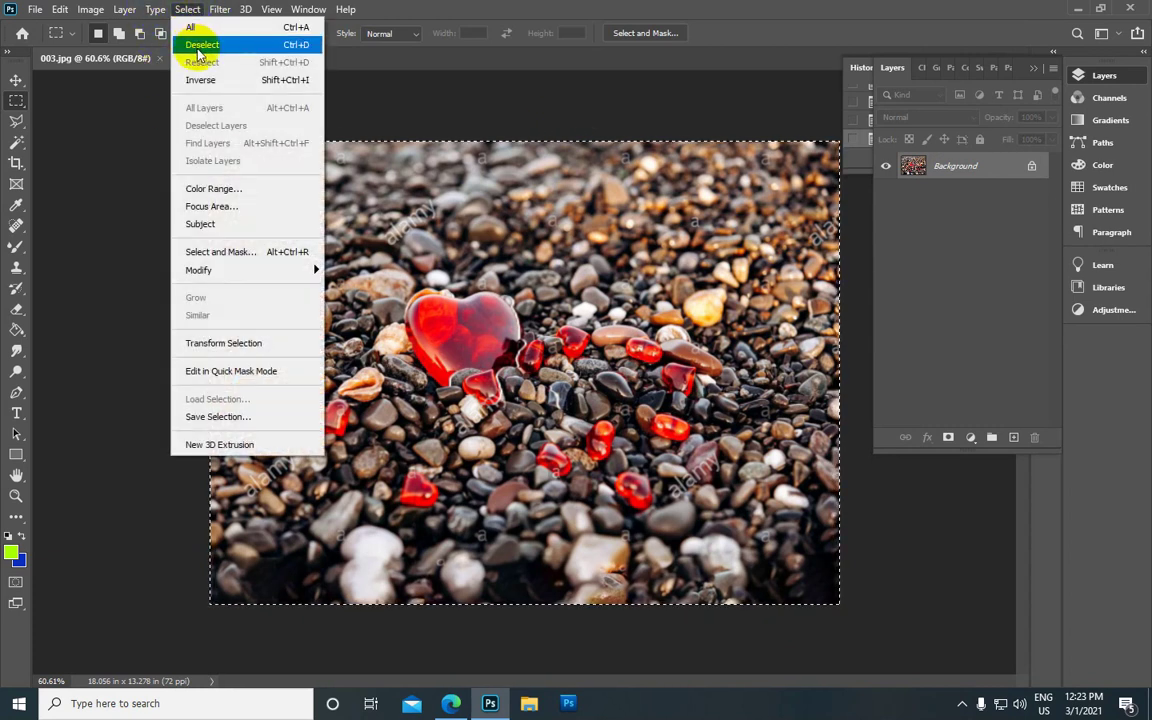
{"action": "left_click", "coordinate": [221, 45]}
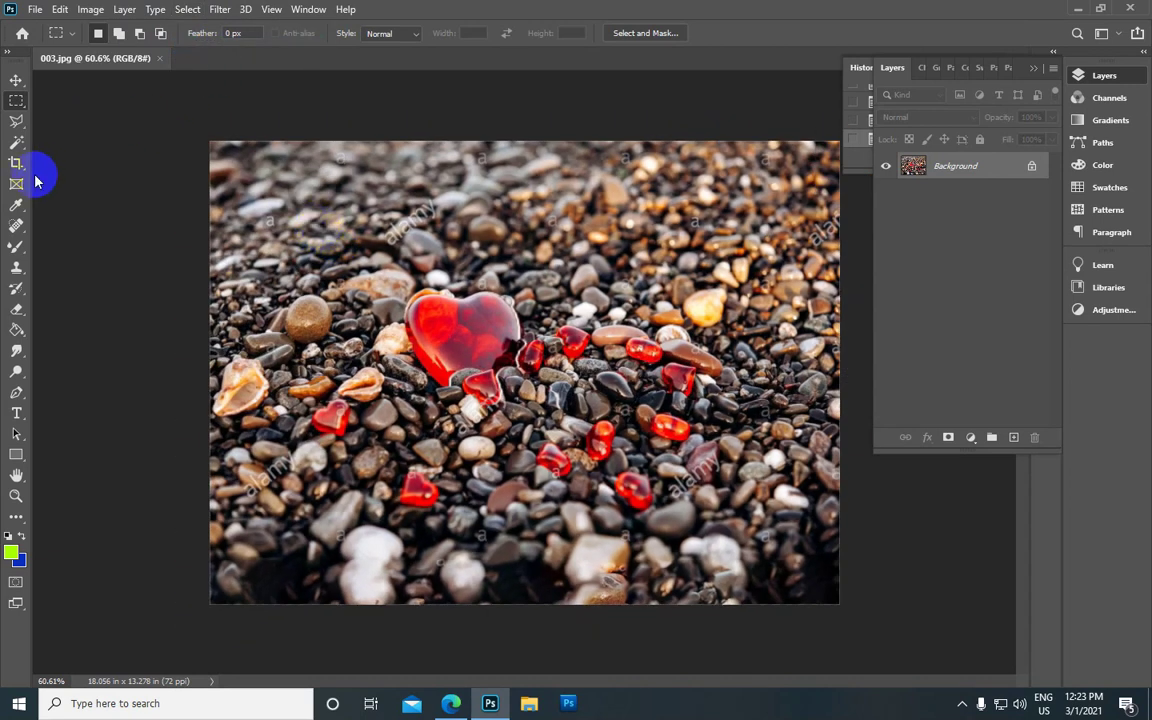
Step: Try to select the large red heart by colour with the Magic Wand tool, and clear the resulting selection
{"action": "left_click", "coordinate": [16, 141]}
{"action": "left_click", "coordinate": [96, 158]}
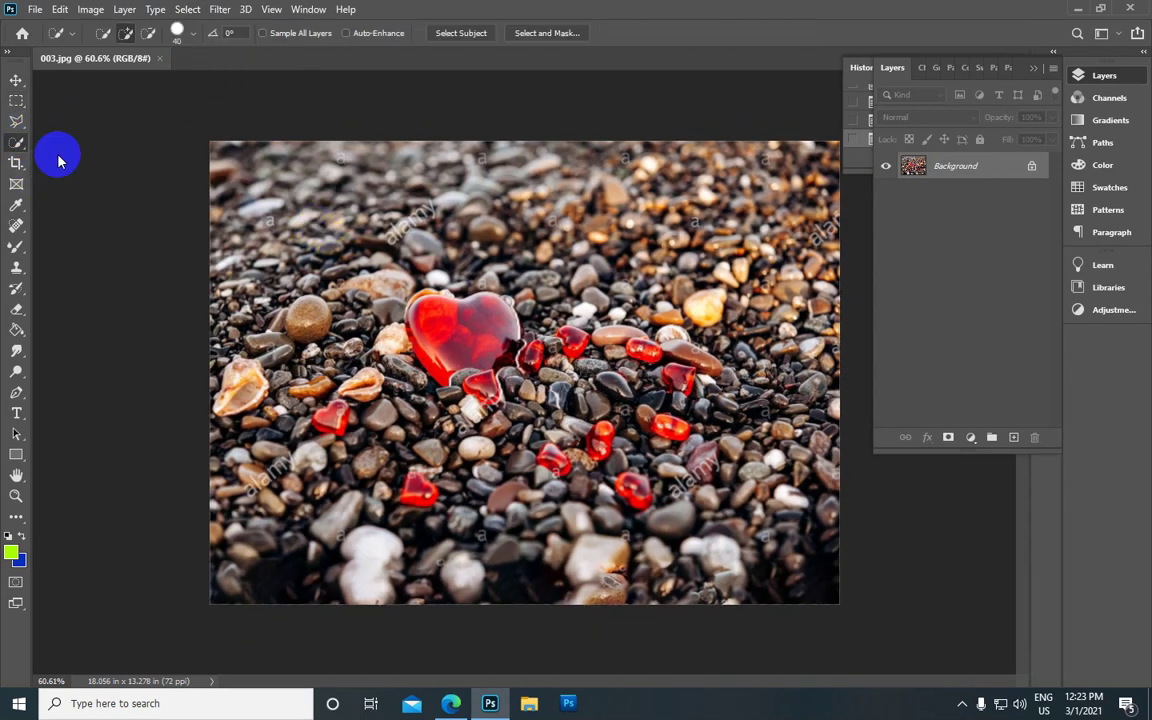
{"action": "scroll", "coordinate": [440, 335], "scroll_direction": "up", "scroll_amount": 3}
{"action": "left_click", "coordinate": [22, 139]}
{"action": "left_click_drag", "start_coordinate": [19, 143], "coordinate": [55, 178]}
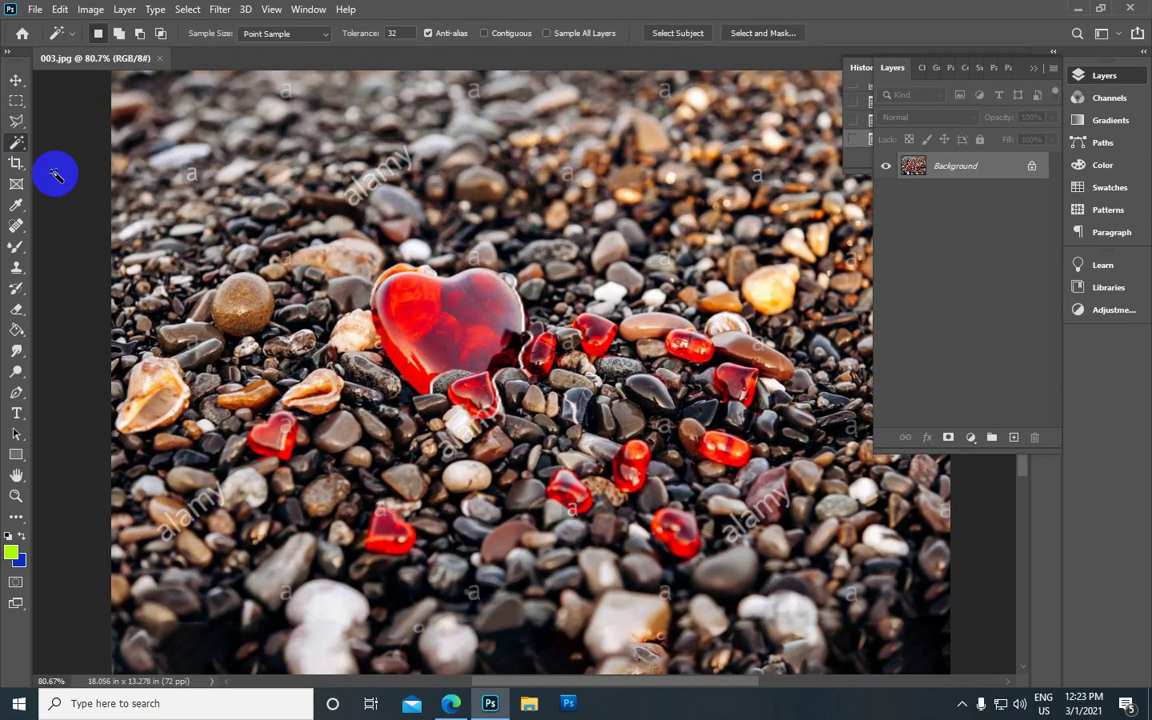
{"action": "left_click", "coordinate": [440, 318]}
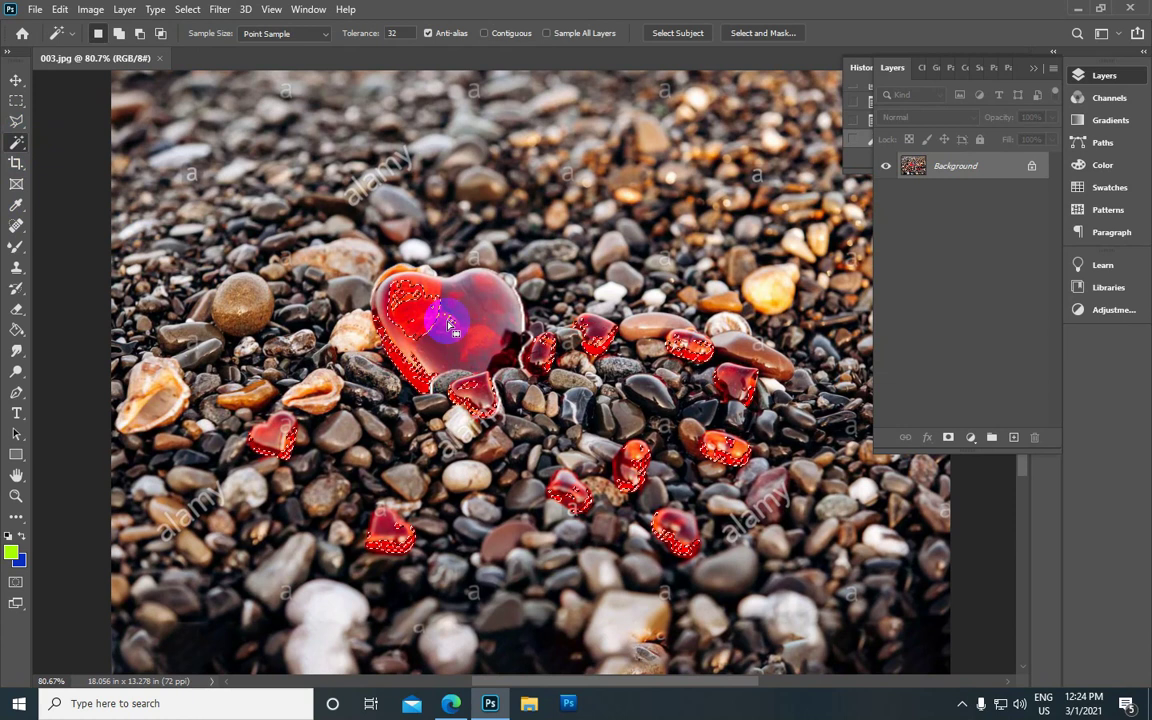
{"action": "left_click", "coordinate": [465, 328]}
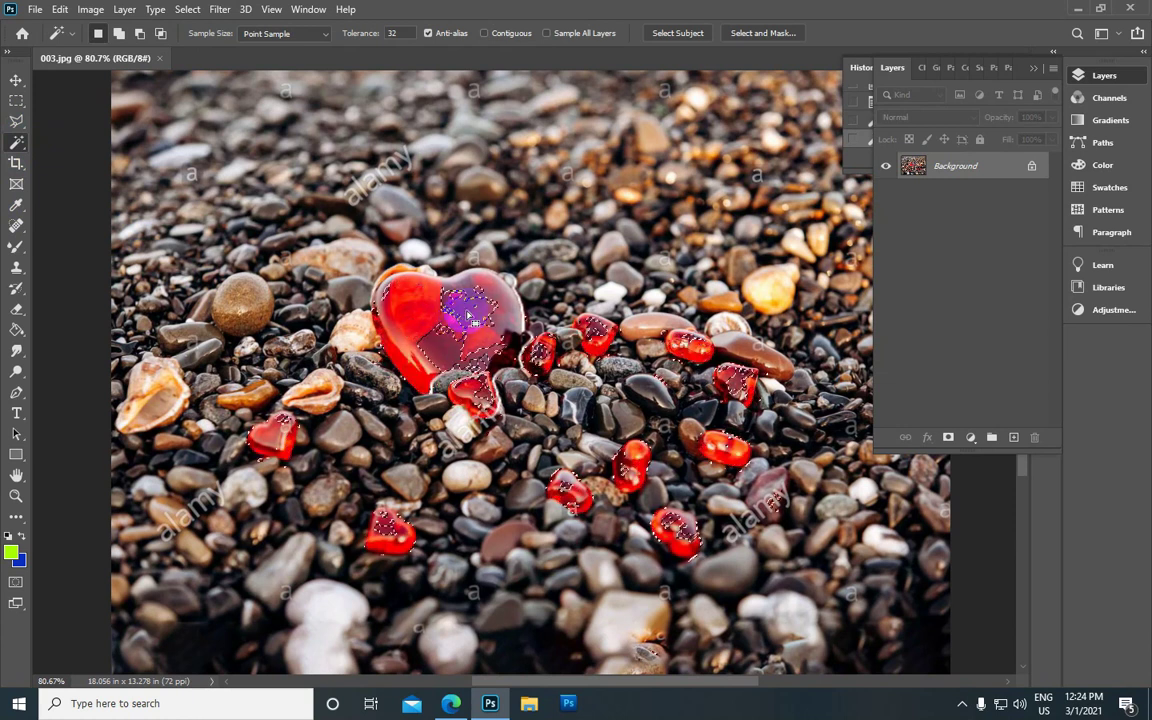
{"action": "left_click", "coordinate": [450, 310]}
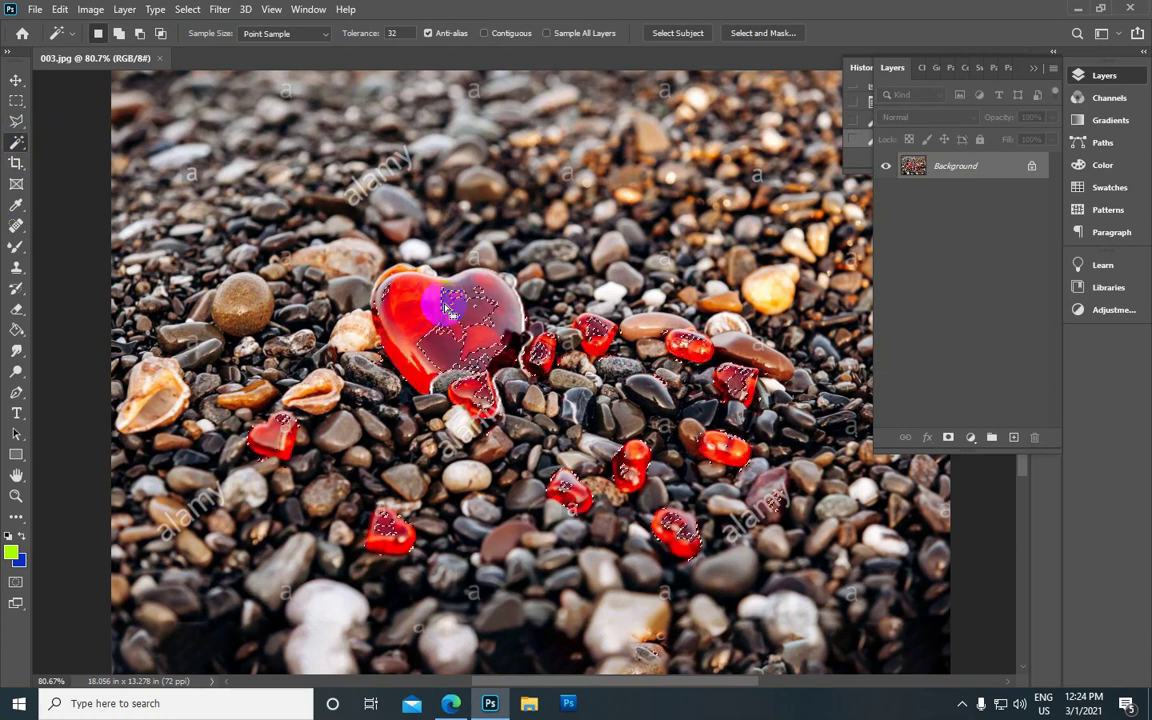
{"action": "key", "text": "ctrl+d"}
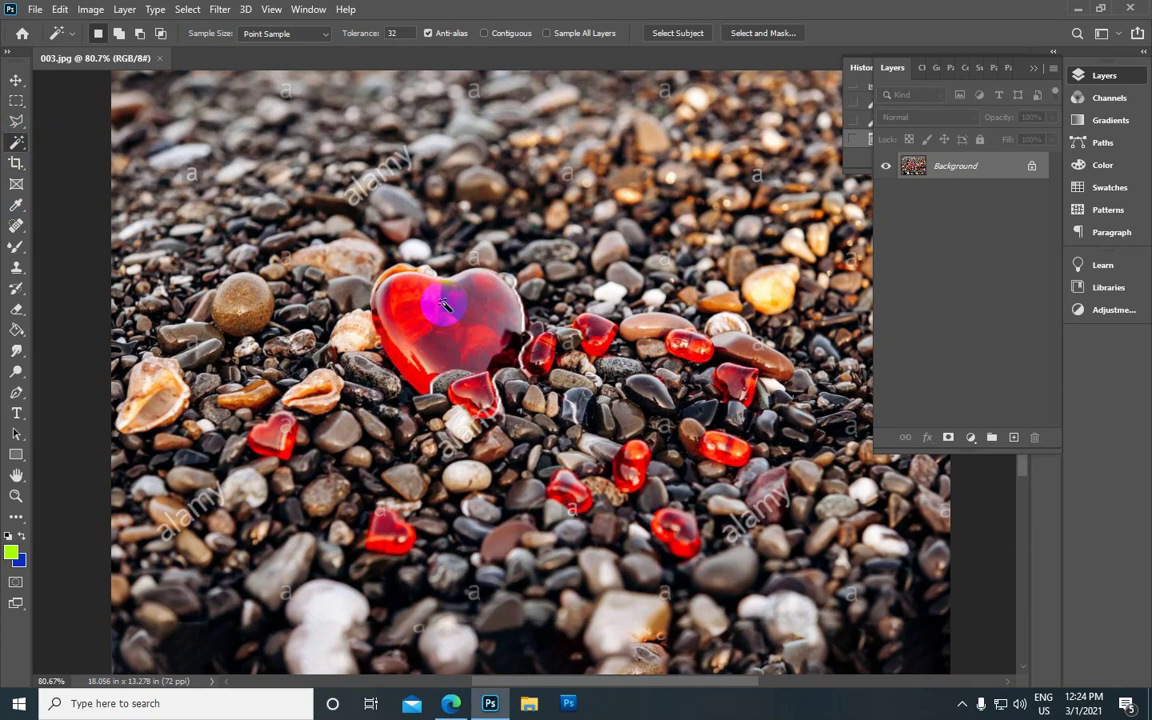
Step: Select the large red heart with the Quick Selection tool
{"action": "right_click", "coordinate": [16, 141]}
{"action": "left_click", "coordinate": [88, 158]}
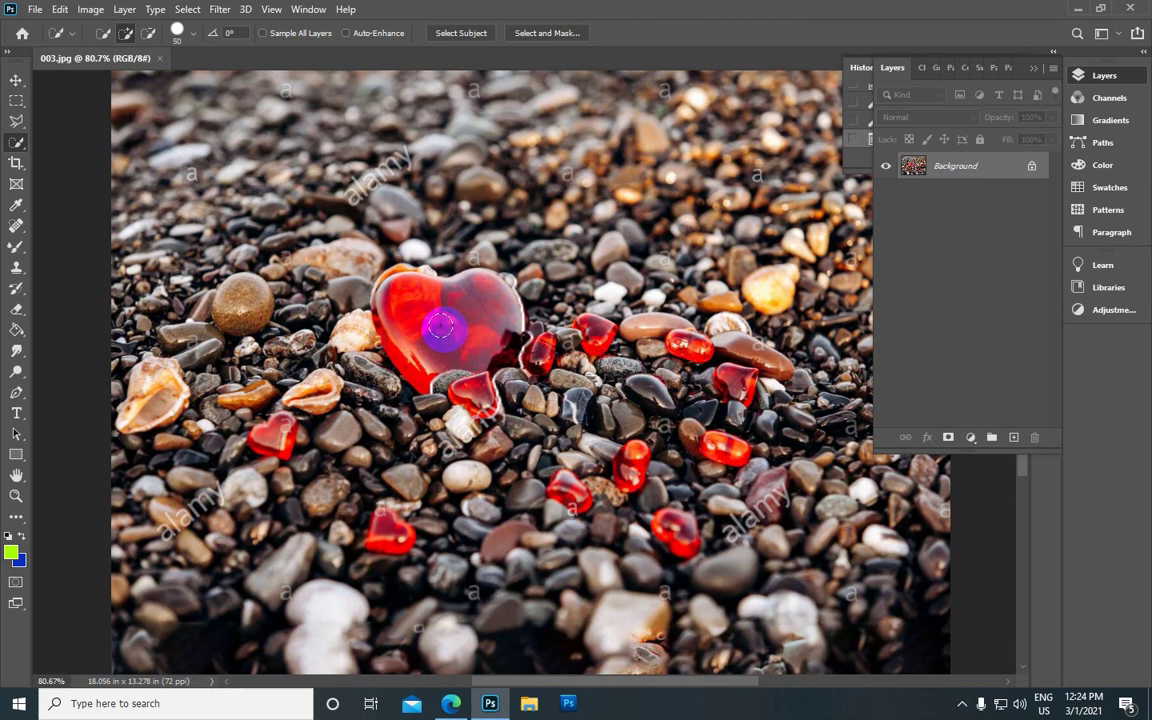
{"action": "left_click_drag", "start_coordinate": [440, 326], "coordinate": [415, 350]}
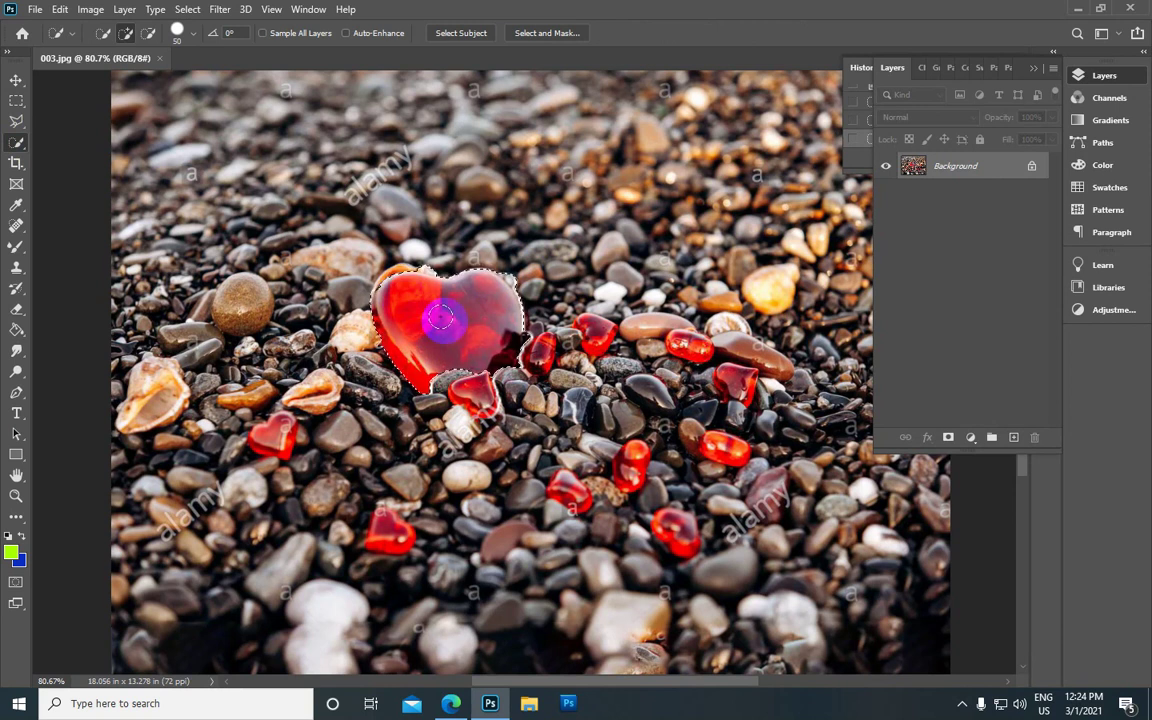
Step: Shift the selected heart very slightly with the Move tool, keeping it near its original place
{"action": "left_click", "coordinate": [16, 80]}
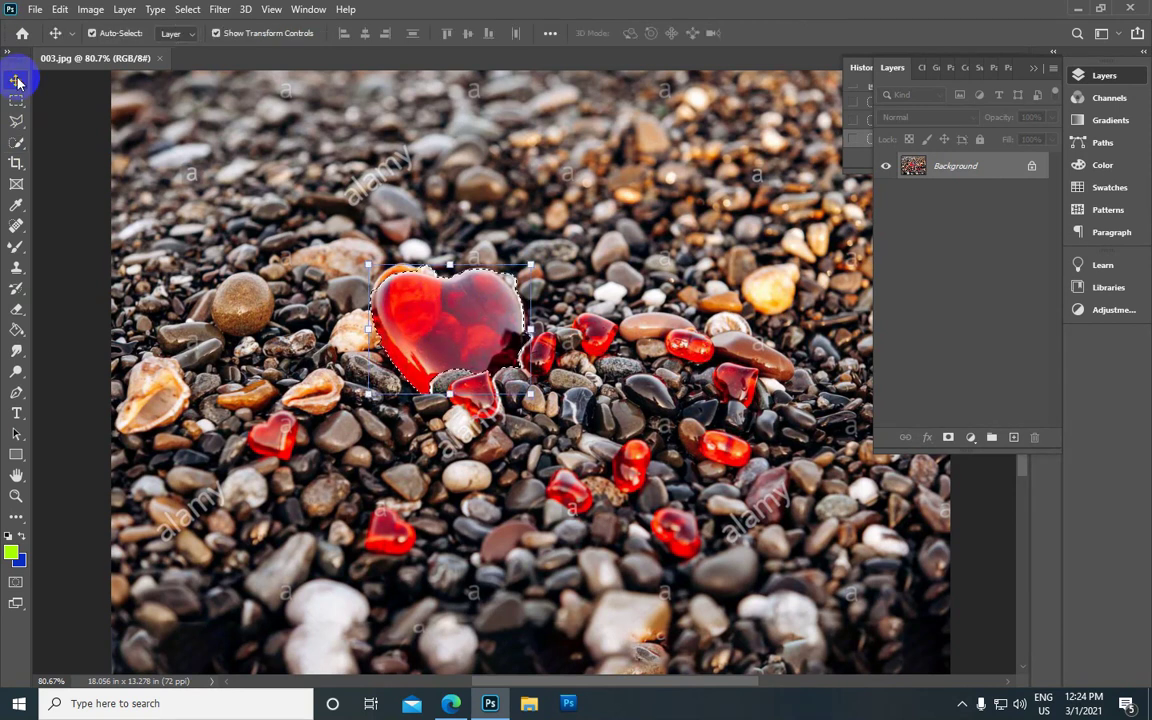
{"action": "mouse_move", "coordinate": [445, 330]}
{"action": "left_mouse_down"}
{"action": "mouse_move", "coordinate": [496, 290]}
{"action": "mouse_move", "coordinate": [545, 290]}
{"action": "mouse_move", "coordinate": [386, 309]}
{"action": "mouse_move", "coordinate": [452, 339]}
{"action": "mouse_move", "coordinate": [512, 311]}
{"action": "mouse_move", "coordinate": [429, 288]}
{"action": "mouse_move", "coordinate": [458, 311]}
{"action": "mouse_move", "coordinate": [443, 328]}
{"action": "left_mouse_up"}
{"action": "scroll", "coordinate": [520, 195], "scroll_direction": "down", "scroll_amount": 3}
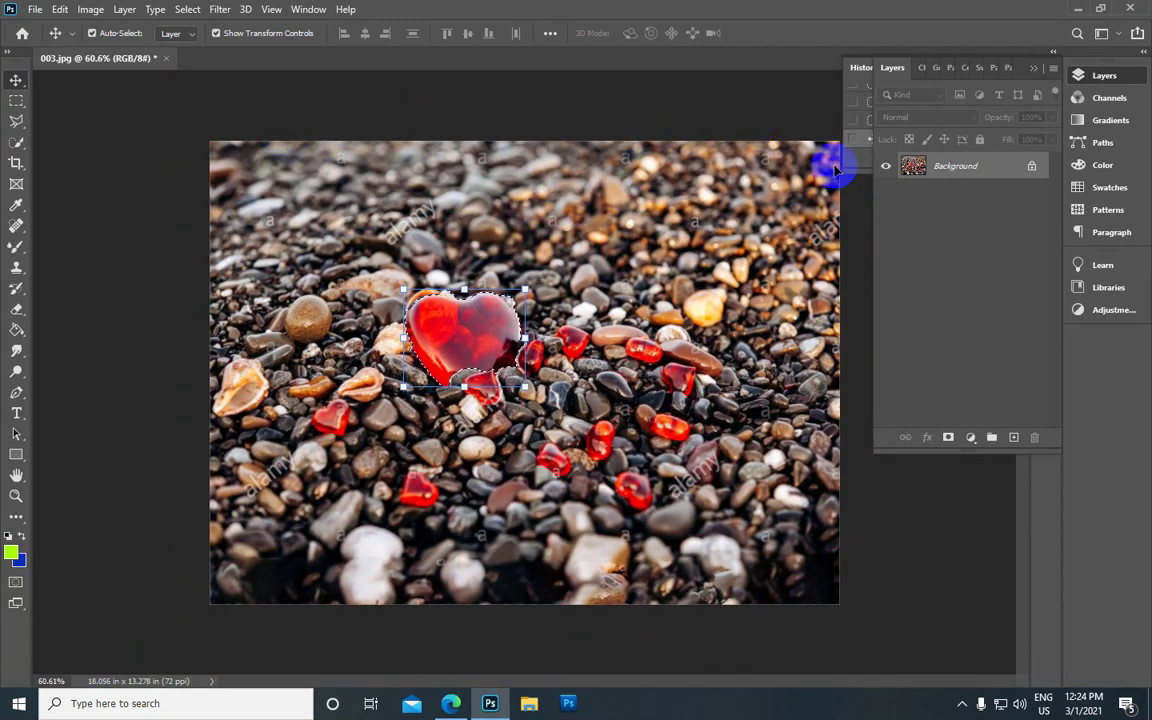
Step: Invert the selection so everything except the large red heart is selected, and activate the Rectangular Marquee tool
{"action": "left_click", "coordinate": [186, 9]}
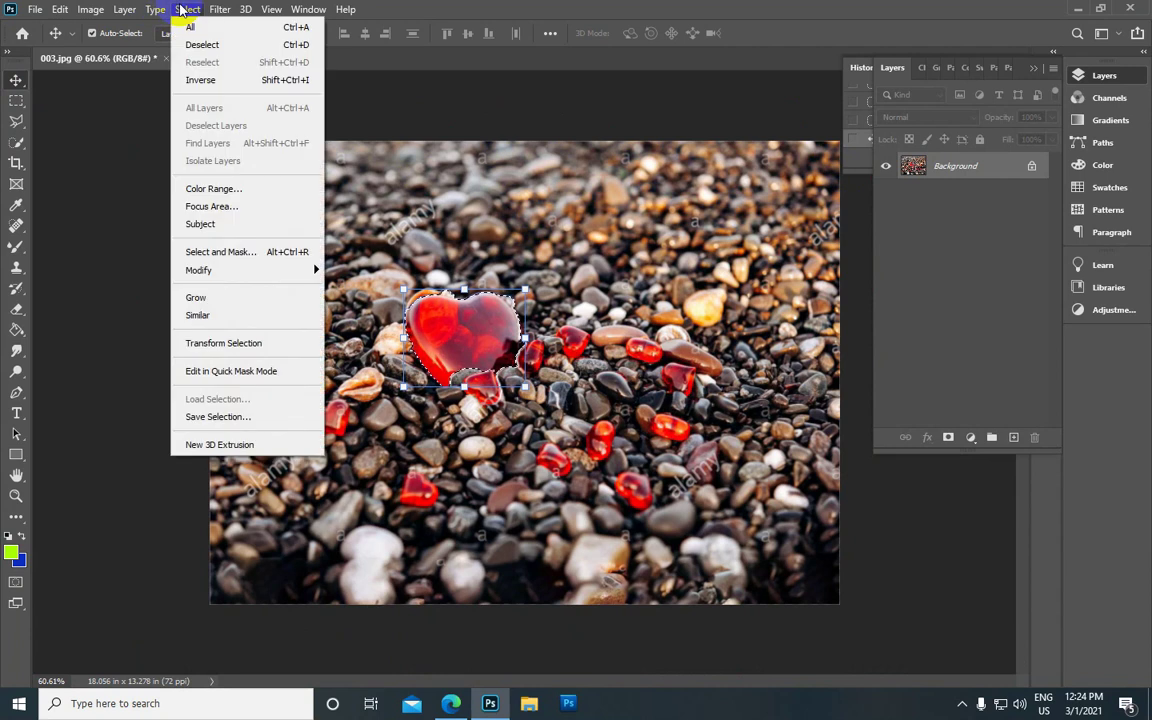
{"action": "left_click", "coordinate": [209, 82]}
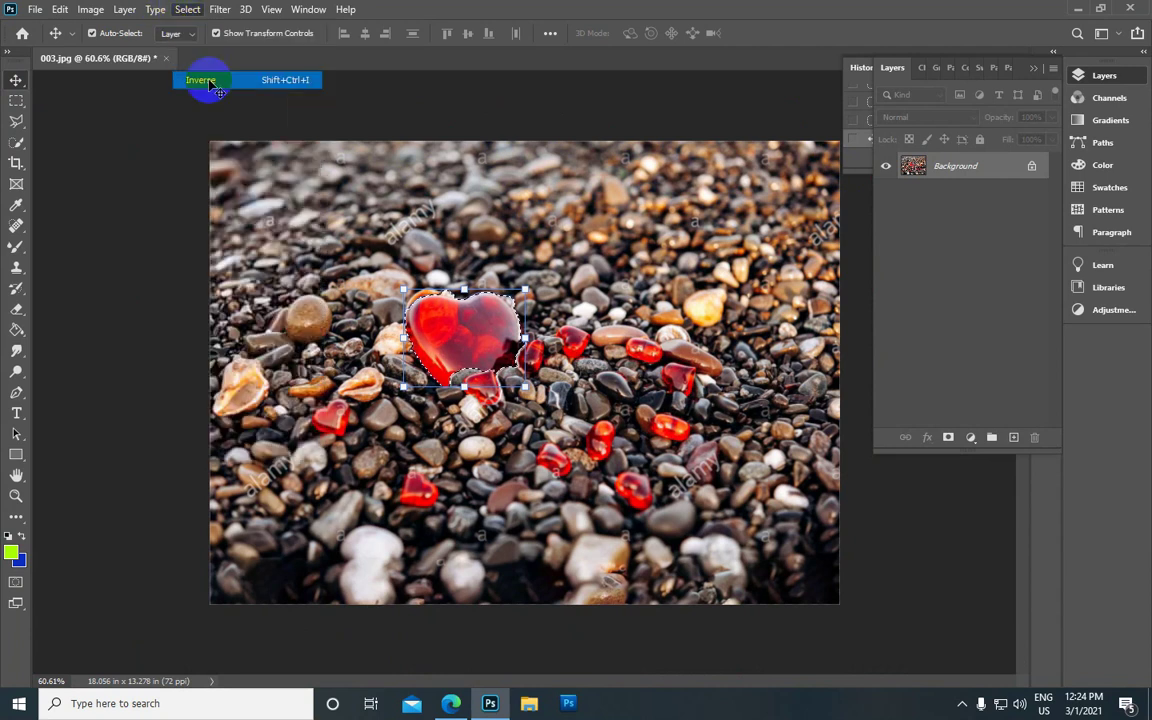
{"action": "left_click", "coordinate": [15, 101]}
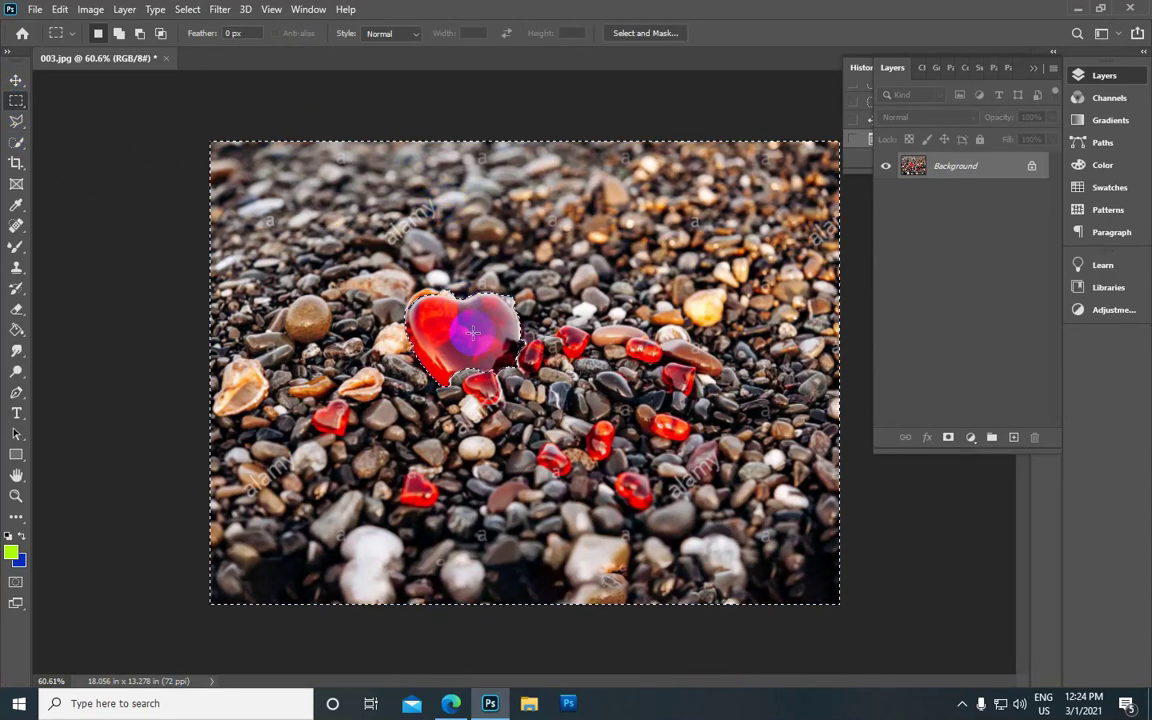
Step: Try to move the unselected large red heart with the Move tool, declining to convert the Background to a normal layer
{"action": "left_click", "coordinate": [16, 80]}
{"action": "mouse_move", "coordinate": [442, 326]}
{"action": "left_mouse_down"}
{"action": "mouse_move", "coordinate": [510, 290]}
{"action": "mouse_move", "coordinate": [445, 326]}
{"action": "left_mouse_up"}
{"action": "left_click", "coordinate": [686, 306]}
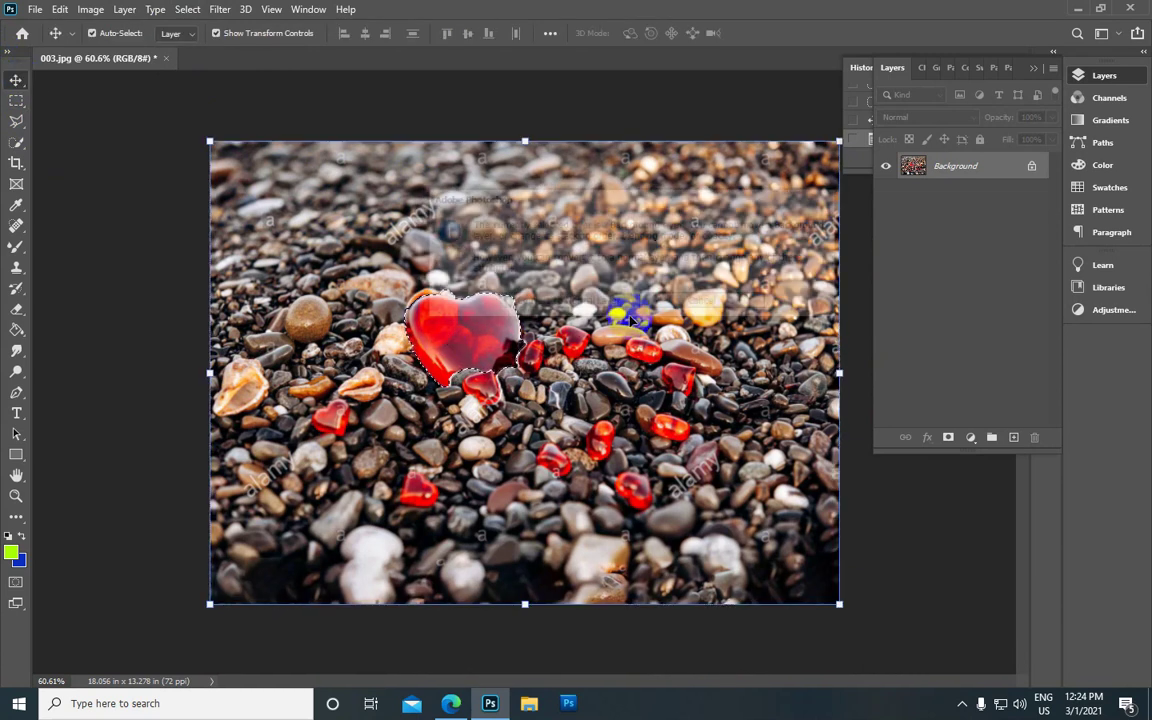
{"action": "left_click_drag", "start_coordinate": [449, 343], "coordinate": [450, 320]}
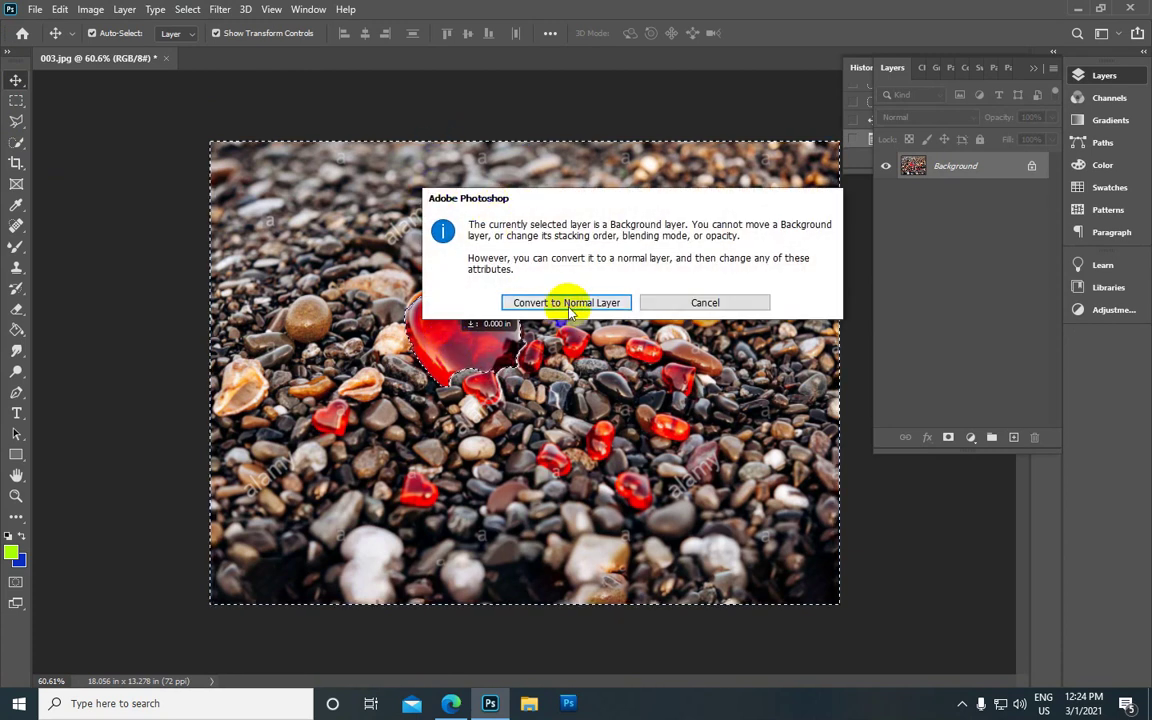
{"action": "left_click", "coordinate": [693, 306]}
Step: Shift the selected area around the large red heart very slightly with the Move tool, and activate the Rectangular Marquee tool
{"action": "mouse_move", "coordinate": [694, 250]}
{"action": "left_mouse_down"}
{"action": "mouse_move", "coordinate": [762, 162]}
{"action": "mouse_move", "coordinate": [597, 267]}
{"action": "mouse_move", "coordinate": [648, 314]}
{"action": "mouse_move", "coordinate": [728, 195]}
{"action": "mouse_move", "coordinate": [690, 218]}
{"action": "mouse_move", "coordinate": [689, 248]}
{"action": "mouse_move", "coordinate": [710, 235]}
{"action": "mouse_move", "coordinate": [643, 252]}
{"action": "mouse_move", "coordinate": [733, 291]}
{"action": "mouse_move", "coordinate": [694, 231]}
{"action": "mouse_move", "coordinate": [638, 266]}
{"action": "mouse_move", "coordinate": [720, 242]}
{"action": "mouse_move", "coordinate": [630, 237]}
{"action": "mouse_move", "coordinate": [694, 252]}
{"action": "left_mouse_up"}
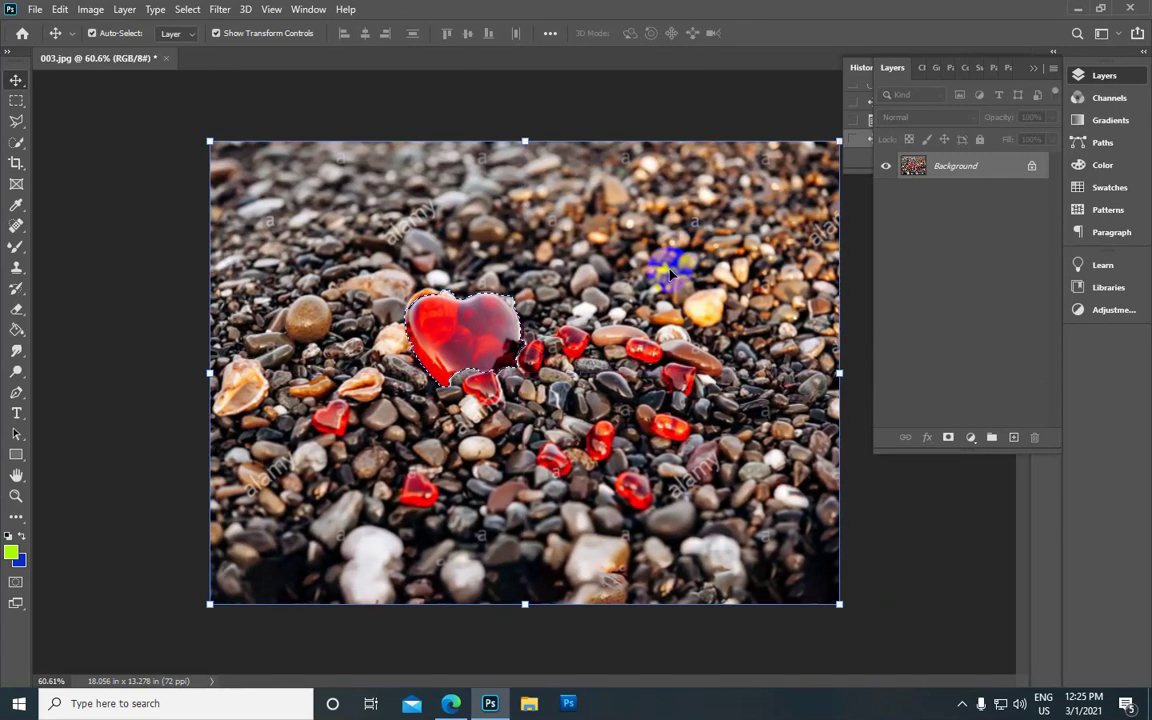
{"action": "left_click", "coordinate": [184, 9]}
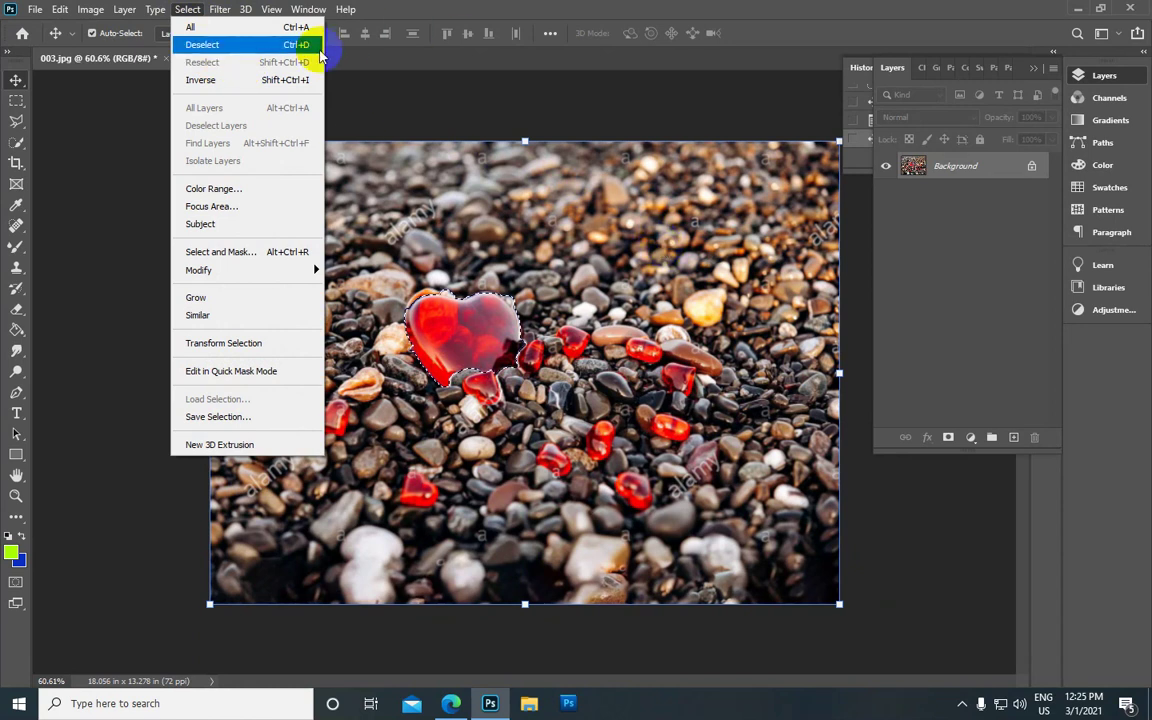
{"action": "left_click", "coordinate": [365, 82]}
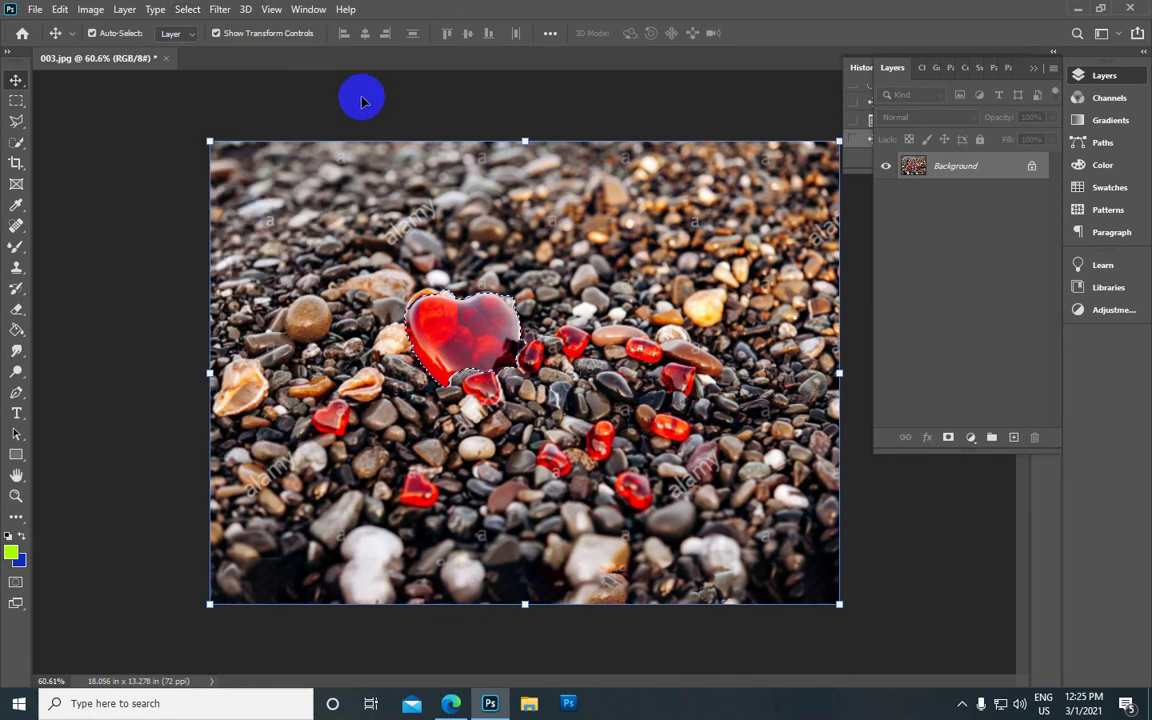
{"action": "left_click", "coordinate": [16, 100]}
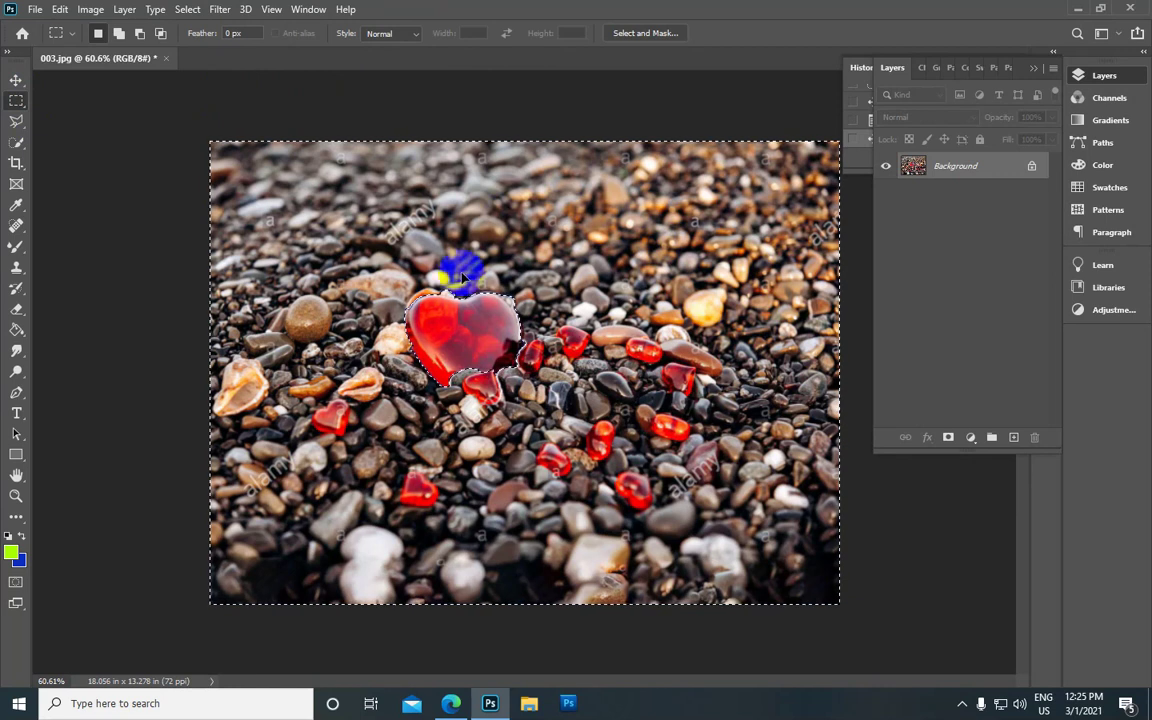
Step: Deselect the area around the large red heart, and bring the same selection back with Reselect
{"action": "left_click", "coordinate": [187, 9]}
{"action": "left_click", "coordinate": [205, 45]}
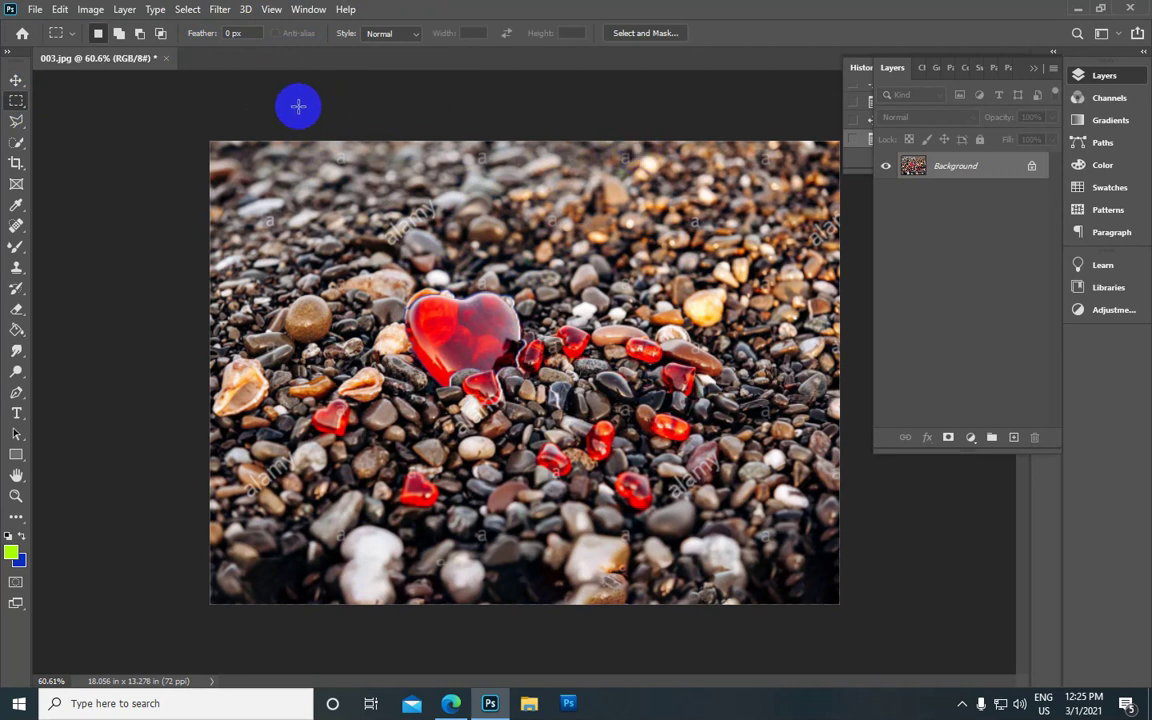
{"action": "left_click", "coordinate": [189, 9]}
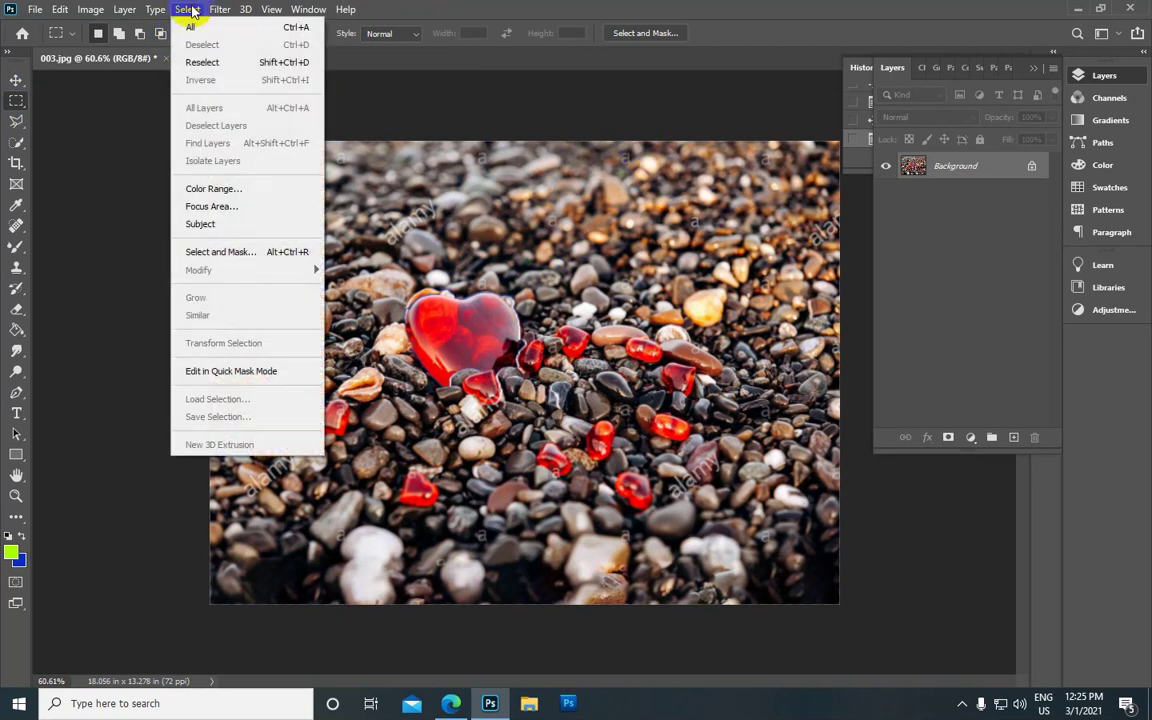
{"action": "left_click", "coordinate": [236, 64]}
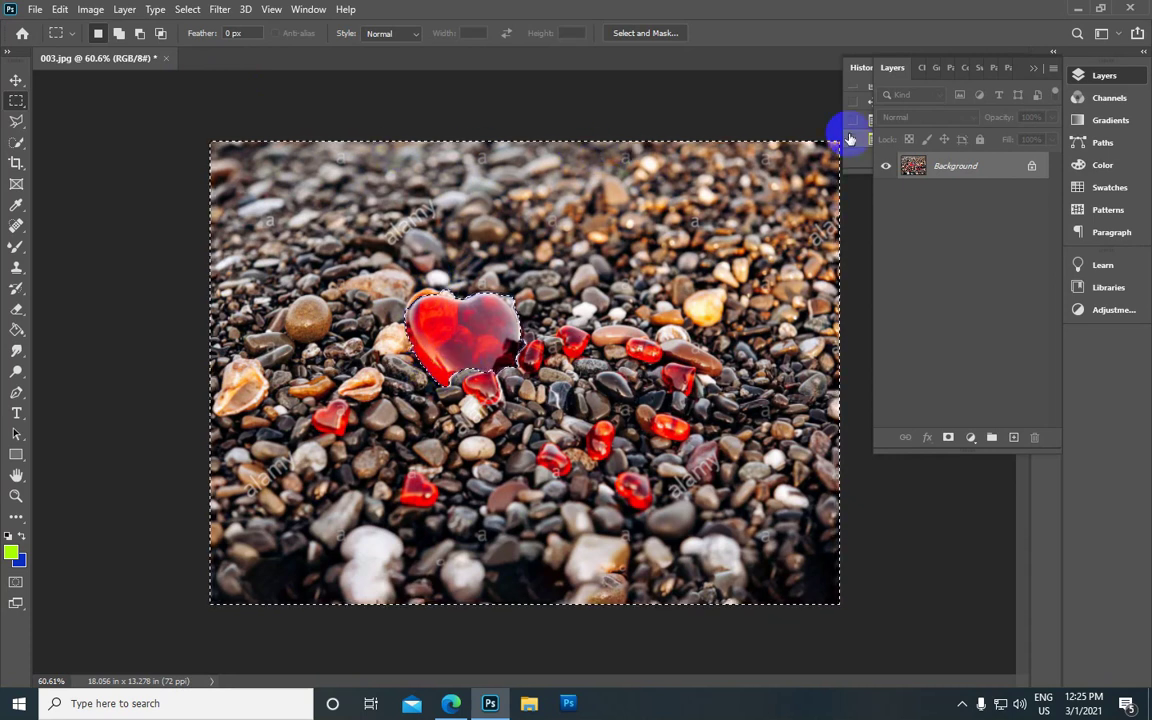
Step: Invert the selection so only the large red heart is selected, and deselect it
{"action": "left_click", "coordinate": [188, 12]}
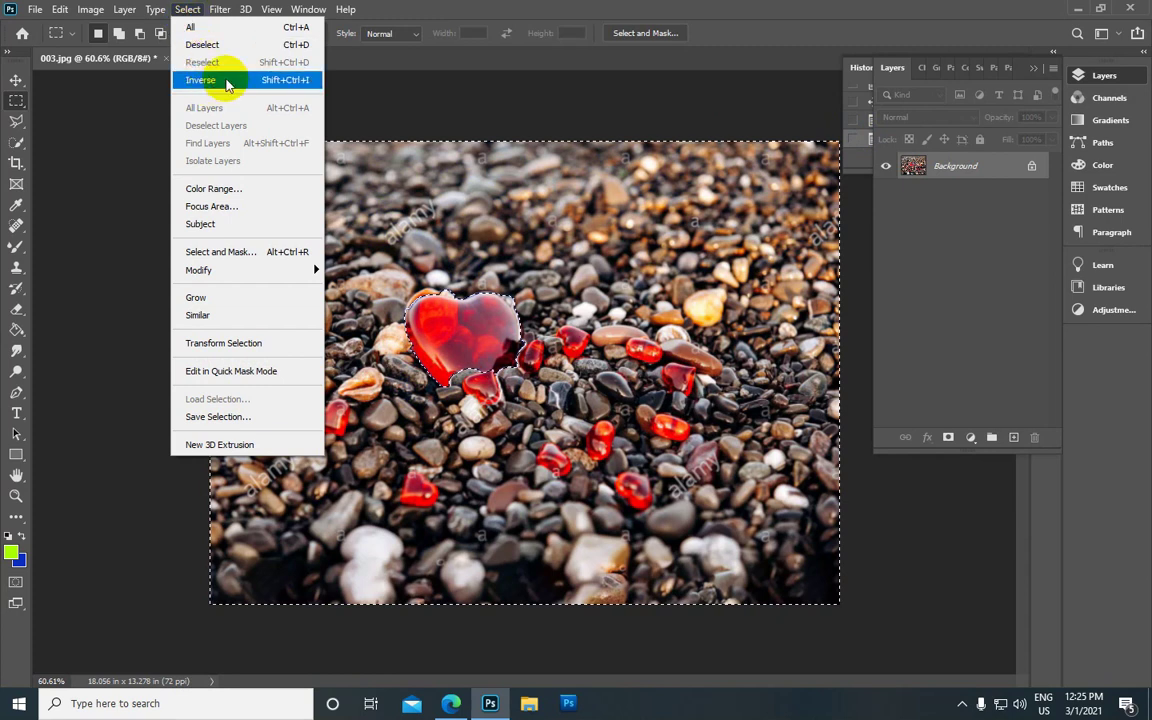
{"action": "left_click", "coordinate": [226, 82]}
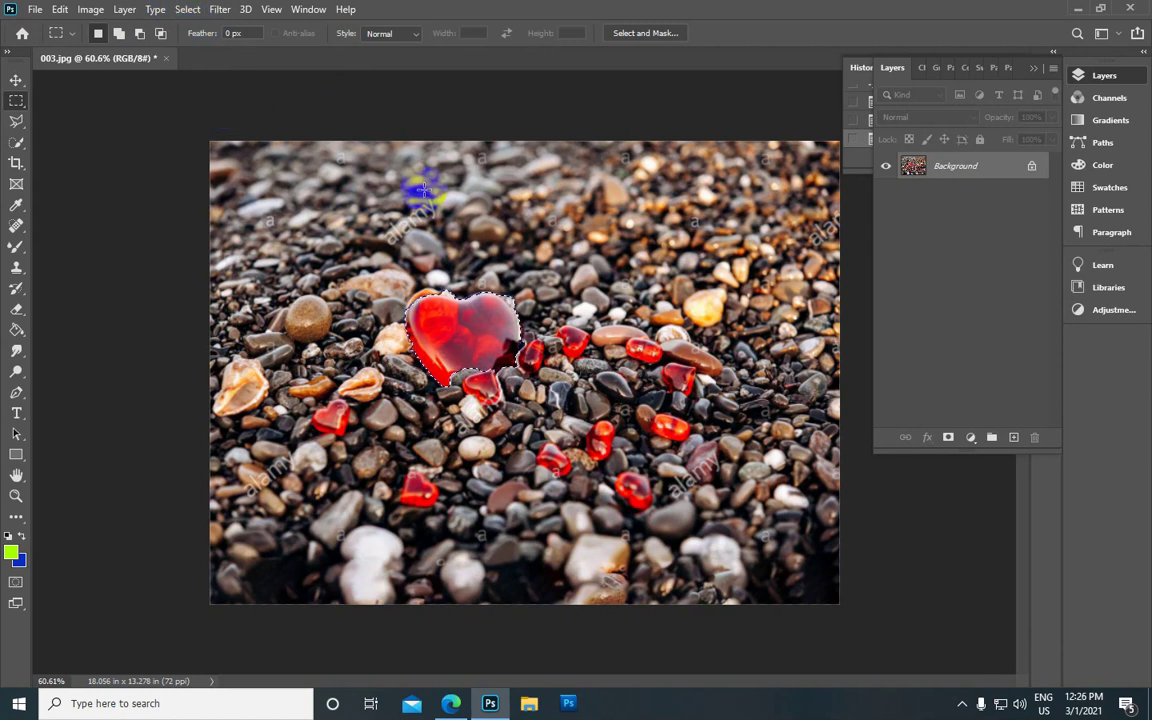
{"action": "left_click", "coordinate": [182, 10]}
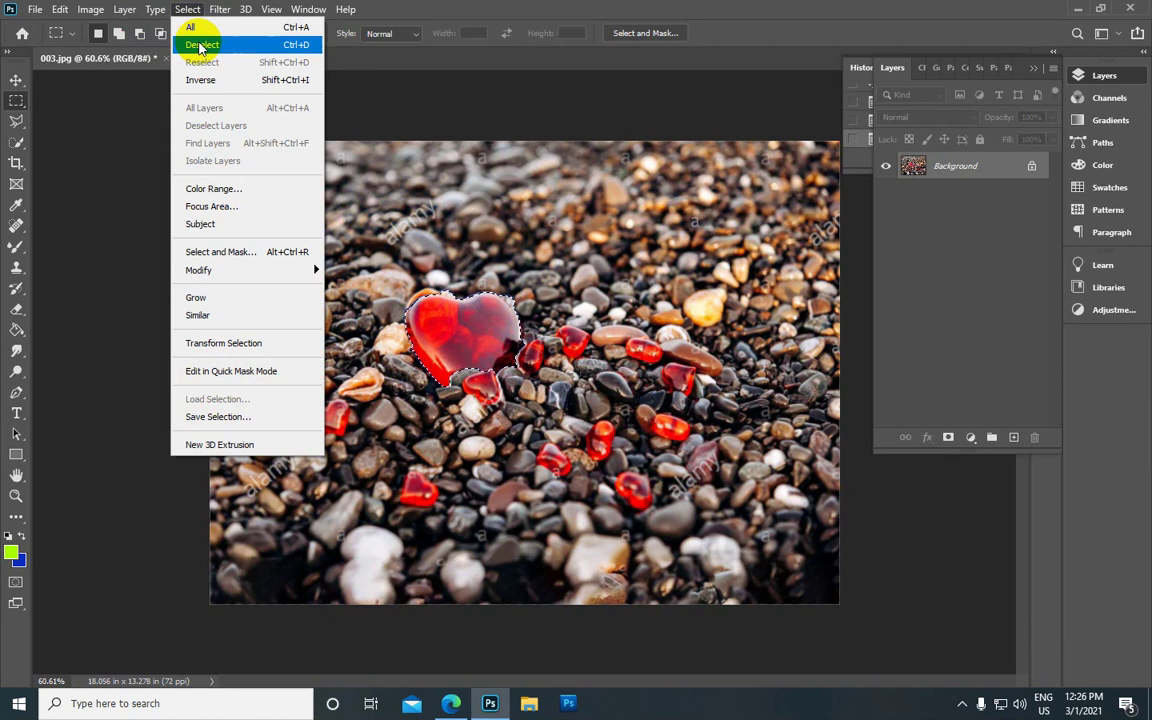
{"action": "left_click", "coordinate": [199, 44]}
{"action": "scroll", "coordinate": [571, 378], "scroll_direction": "down", "scroll_amount": 3}
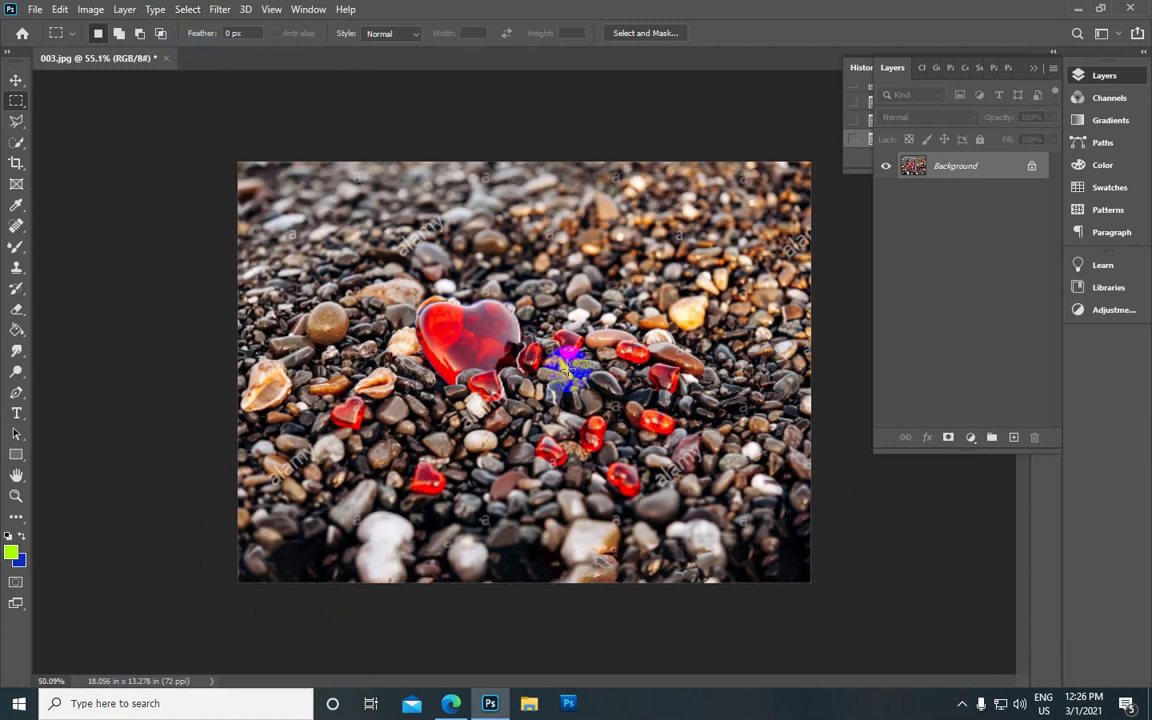
{"action": "scroll", "coordinate": [510, 320], "scroll_direction": "up", "scroll_amount": 1}
{"action": "left_click", "coordinate": [190, 10]}
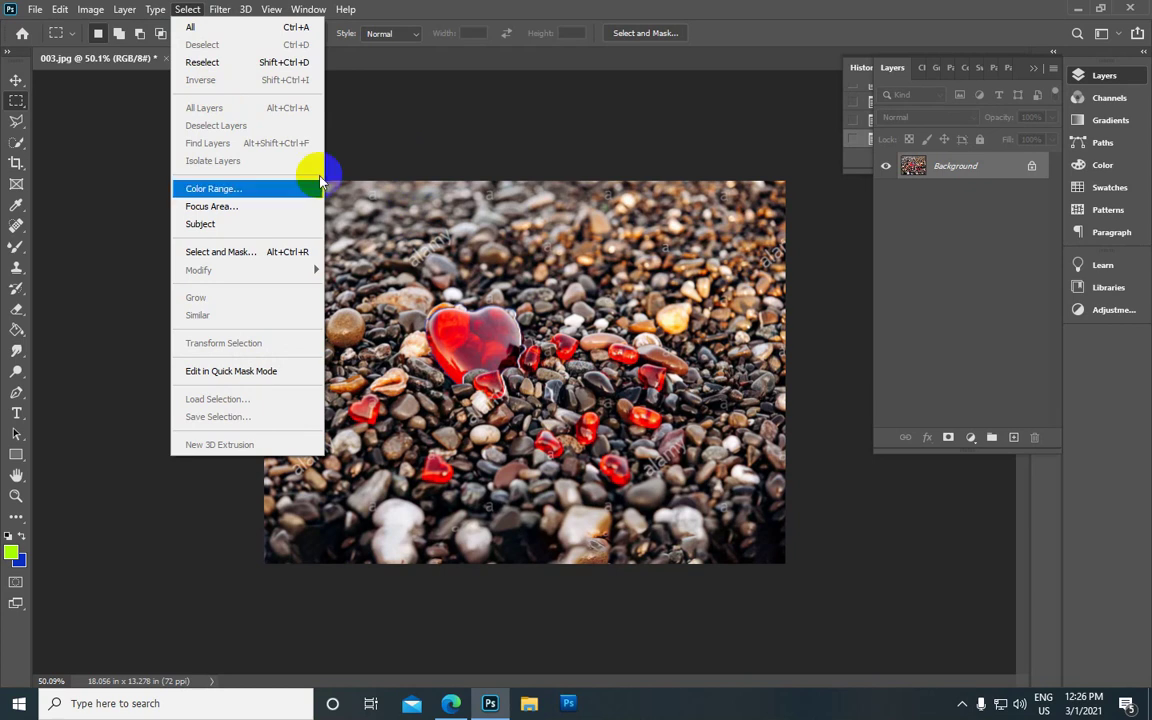
{"action": "left_click", "coordinate": [342, 125]}
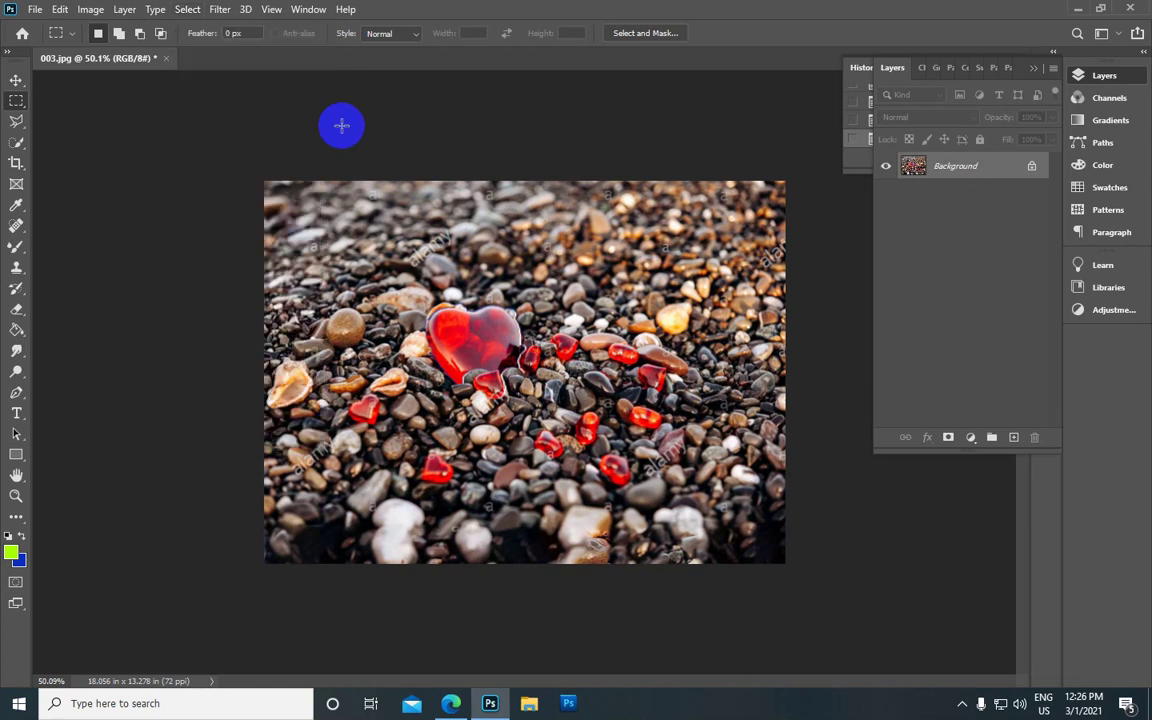
Step: Close the pebble photo 003.jpg and open 01.jpg from the Desktop folder
{"action": "left_click", "coordinate": [165, 58]}
{"action": "left_click", "coordinate": [584, 264]}
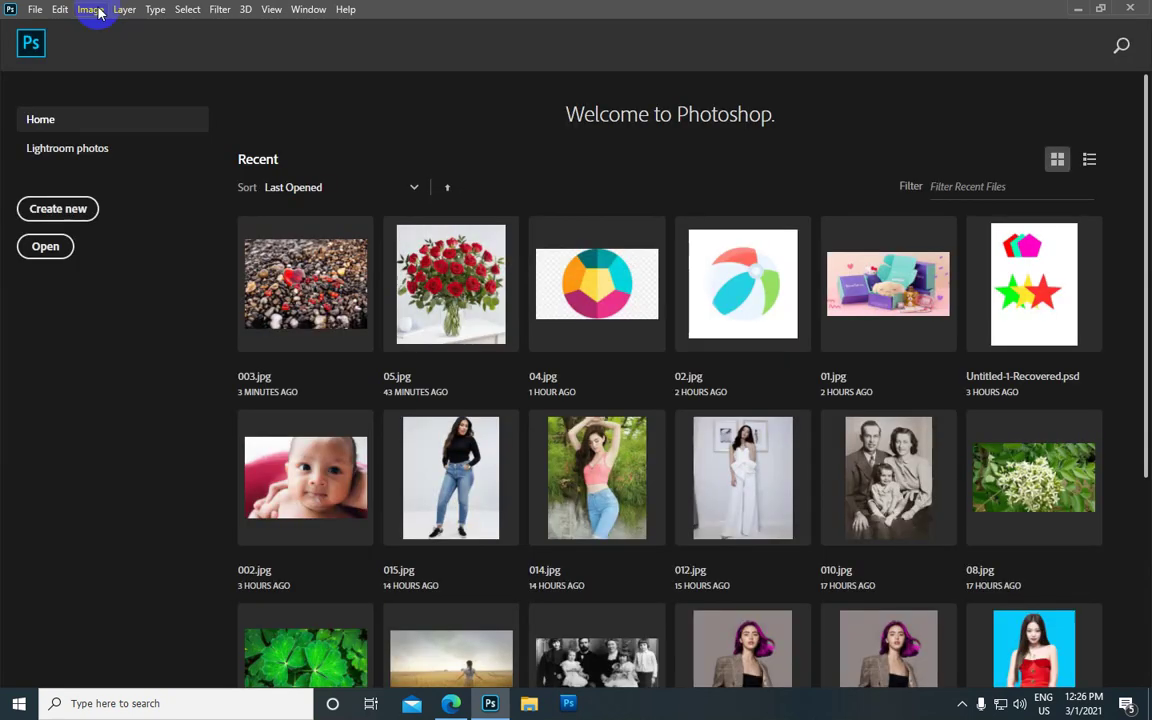
{"action": "left_click", "coordinate": [34, 9]}
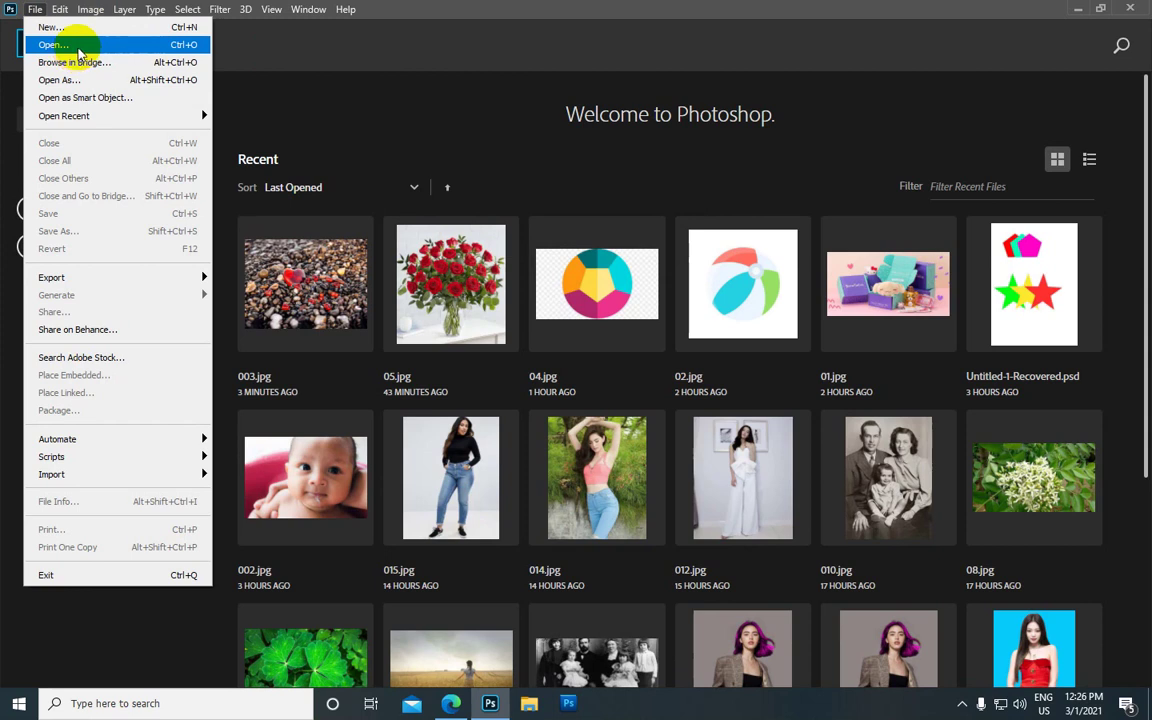
{"action": "left_click", "coordinate": [78, 46]}
{"action": "scroll", "coordinate": [281, 201], "scroll_direction": "down", "scroll_amount": 2}
{"action": "scroll", "coordinate": [281, 201], "scroll_direction": "up", "scroll_amount": 2}
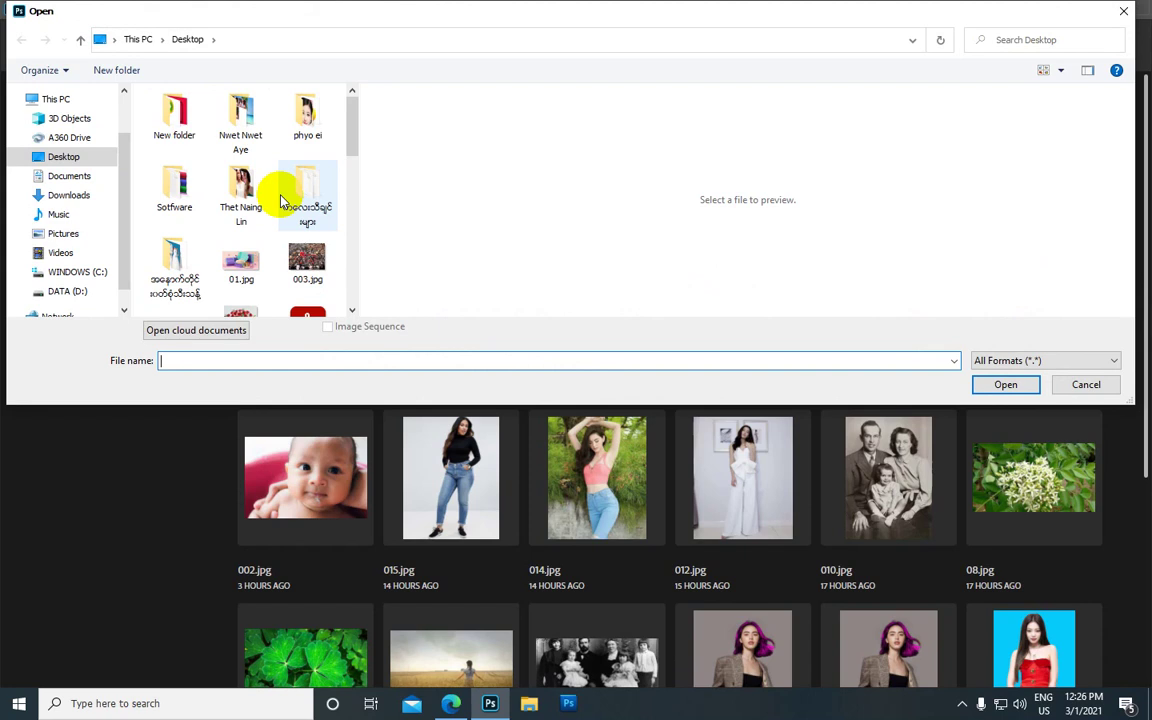
{"action": "scroll", "coordinate": [281, 201], "scroll_direction": "down", "scroll_amount": 2}
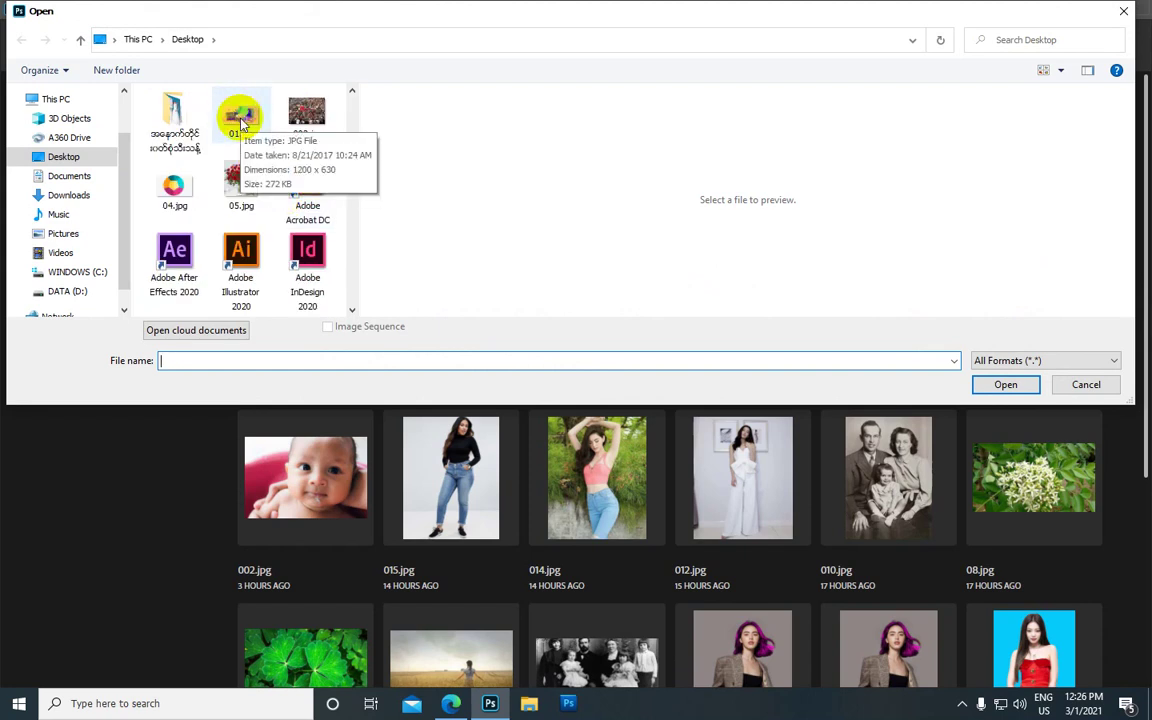
{"action": "left_click", "coordinate": [241, 122]}
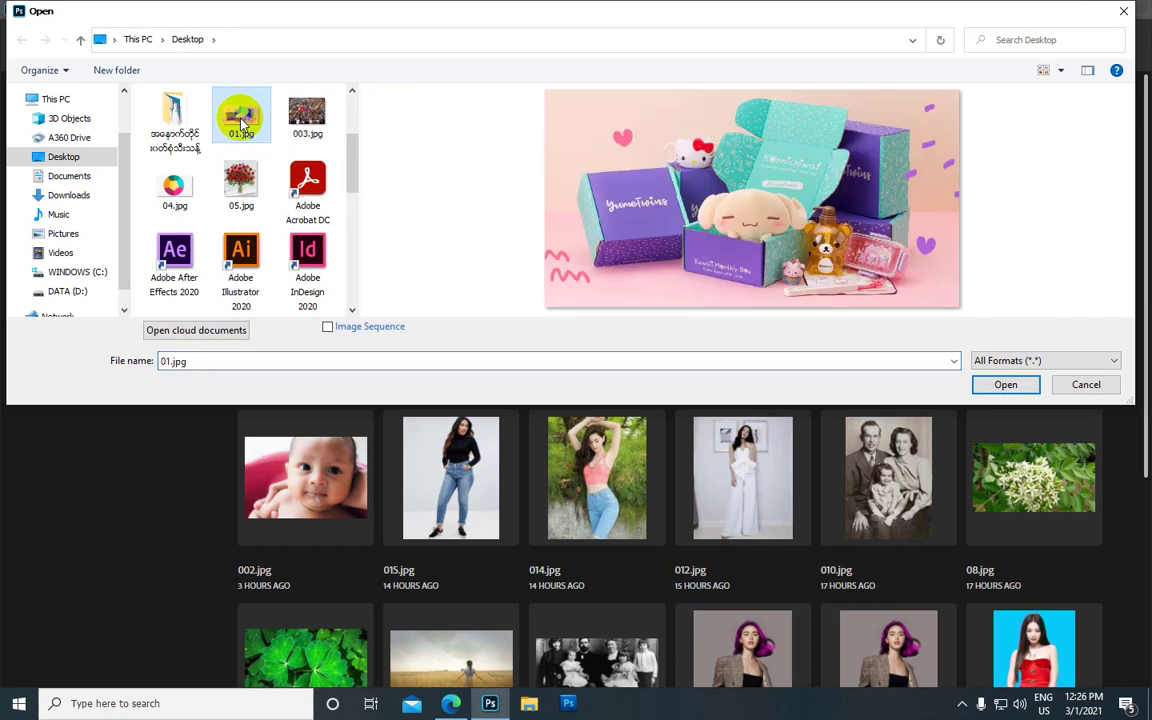
{"action": "left_click", "coordinate": [996, 387]}
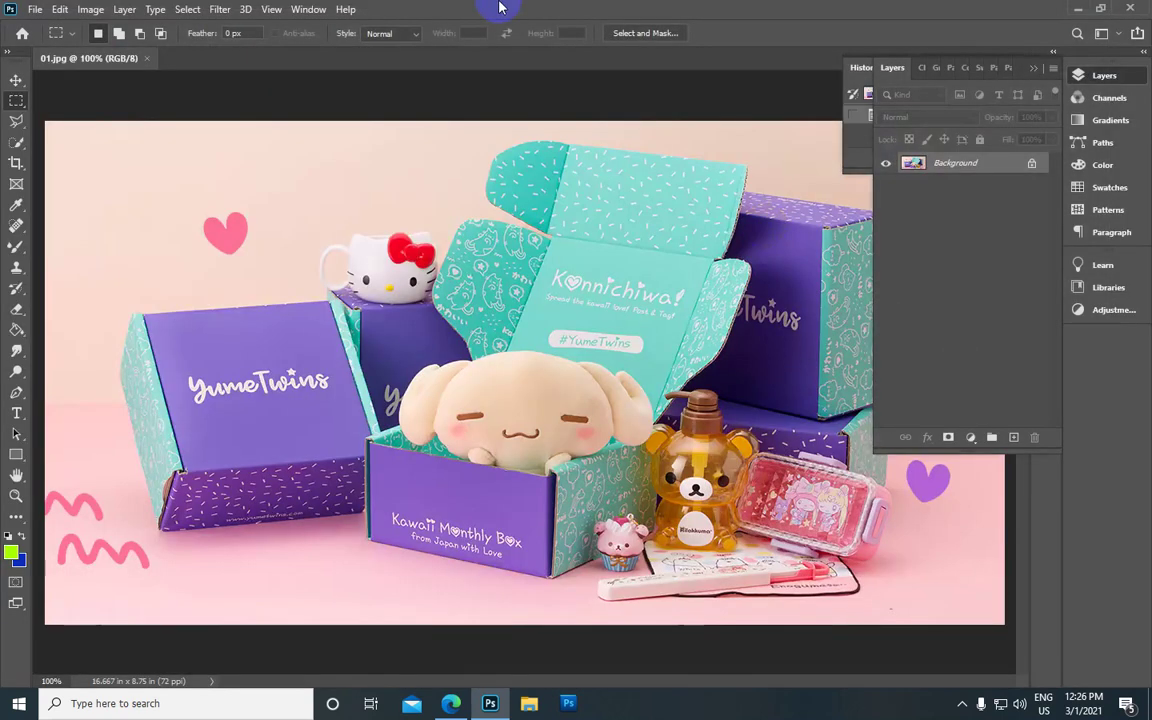
Step: Select the purple box areas with Color Range, using Sampled Colors and a Fuzziness of 142
{"action": "scroll", "coordinate": [502, 329], "scroll_direction": "down", "scroll_amount": 3}
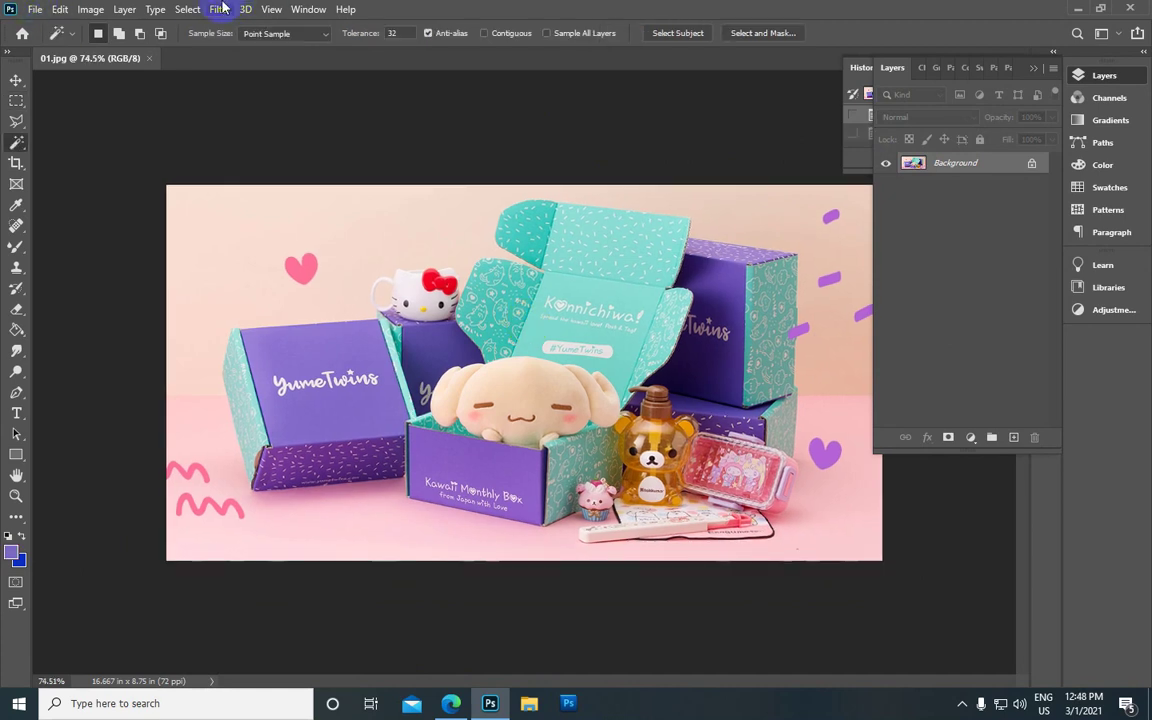
{"action": "left_click", "coordinate": [188, 9]}
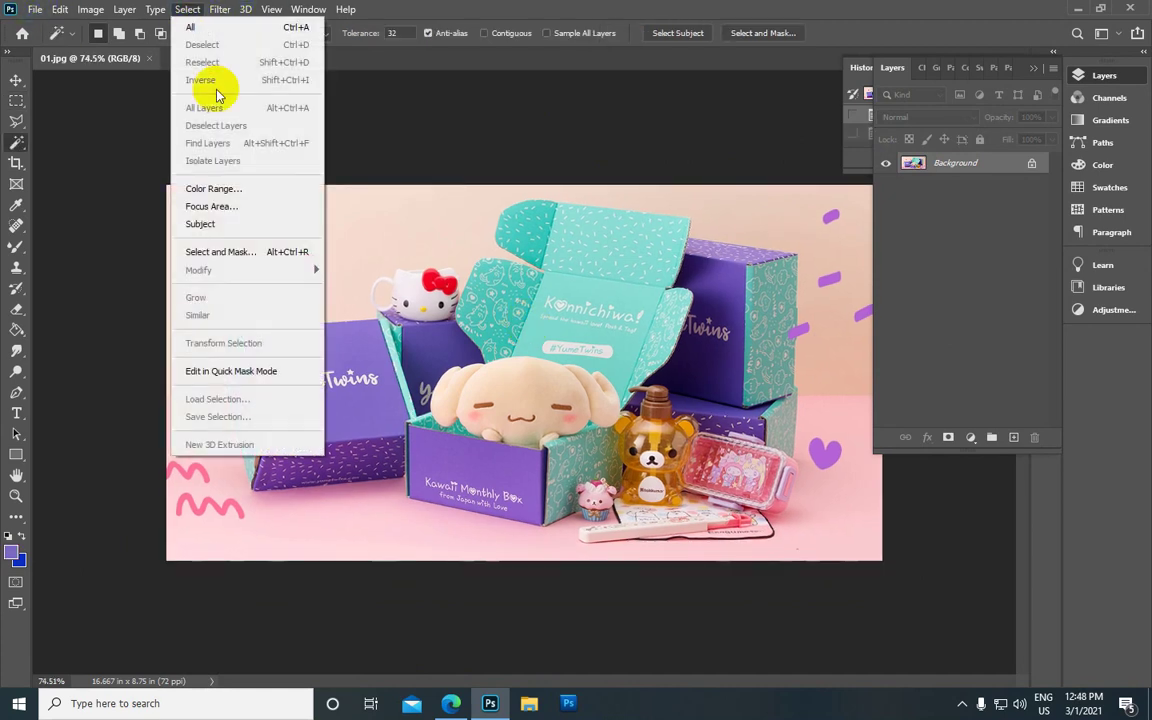
{"action": "left_click", "coordinate": [245, 191]}
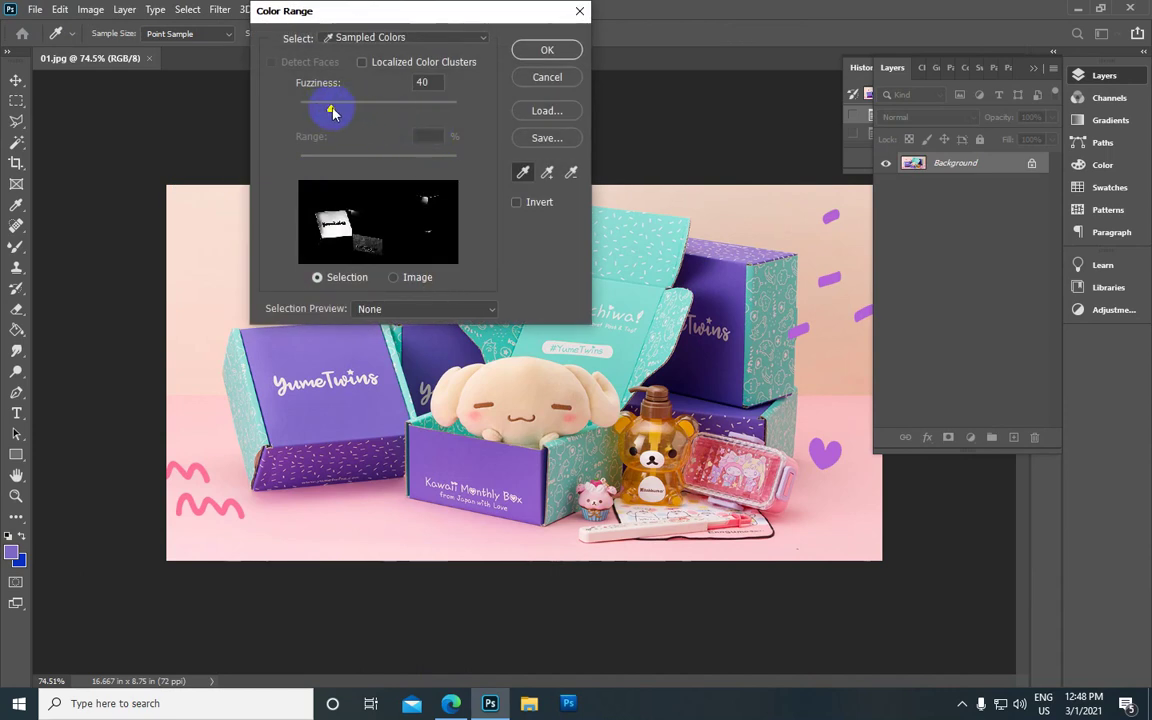
{"action": "left_click_drag", "start_coordinate": [333, 112], "coordinate": [411, 108]}
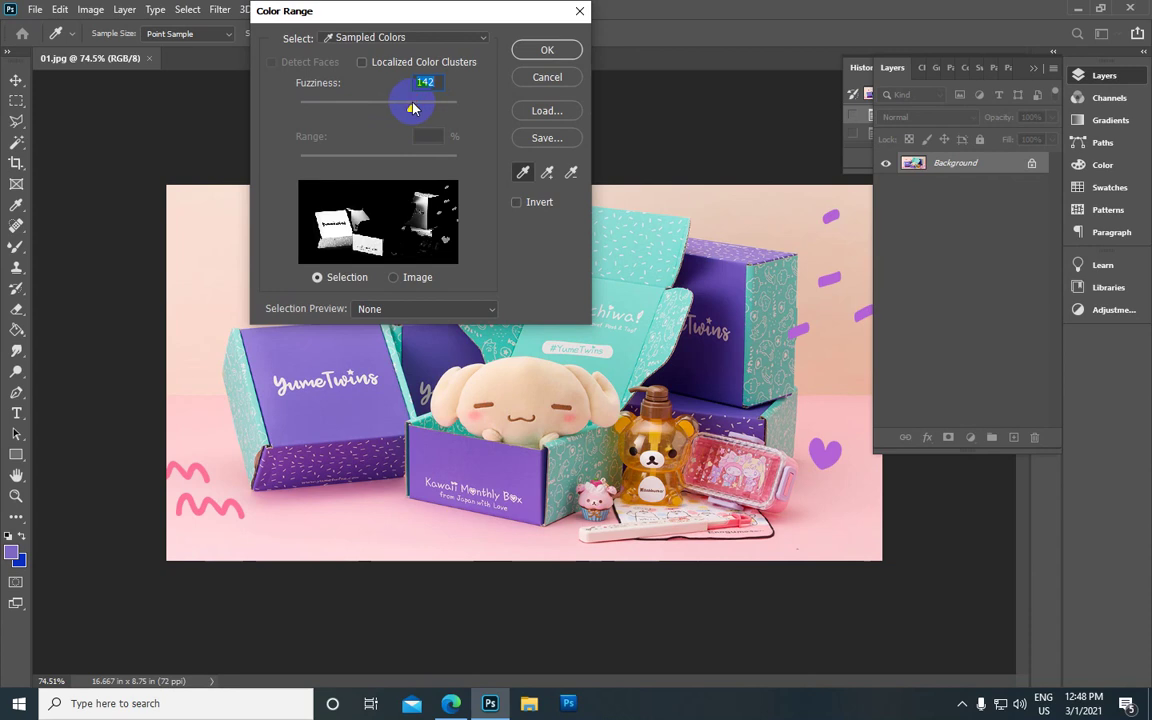
{"action": "left_click", "coordinate": [558, 50]}
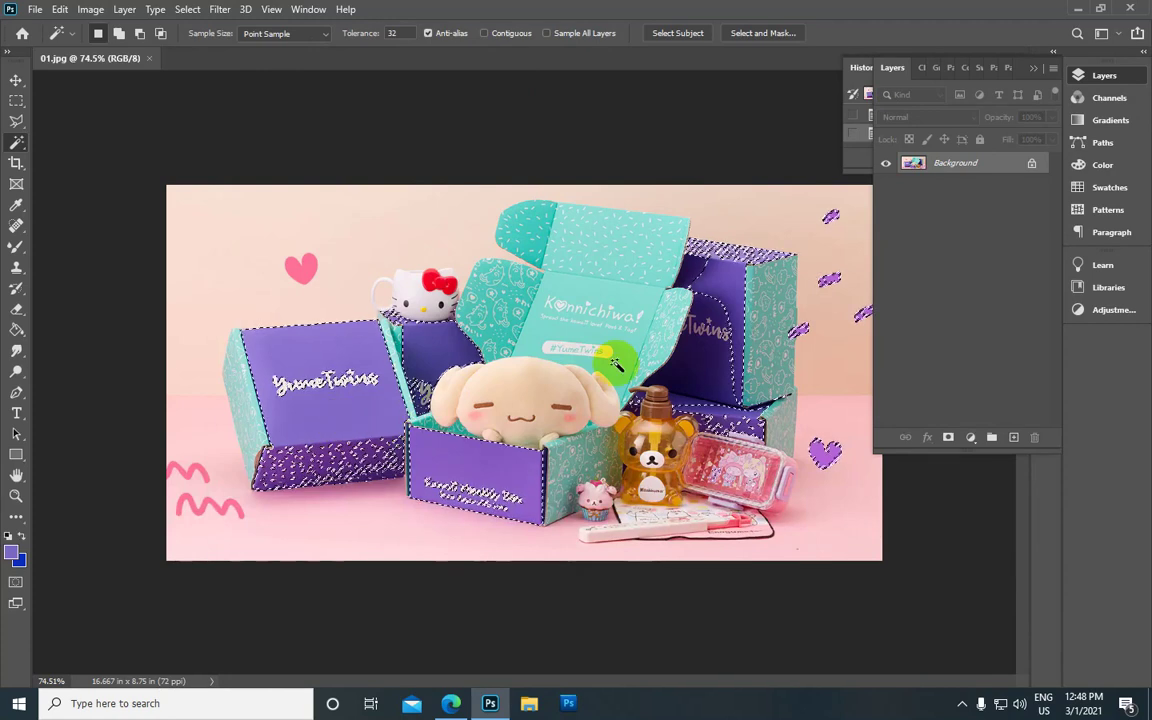
{"action": "scroll", "coordinate": [709, 316], "scroll_direction": "down", "scroll_amount": 1}
{"action": "scroll", "coordinate": [690, 330], "scroll_direction": "up", "scroll_amount": 3}
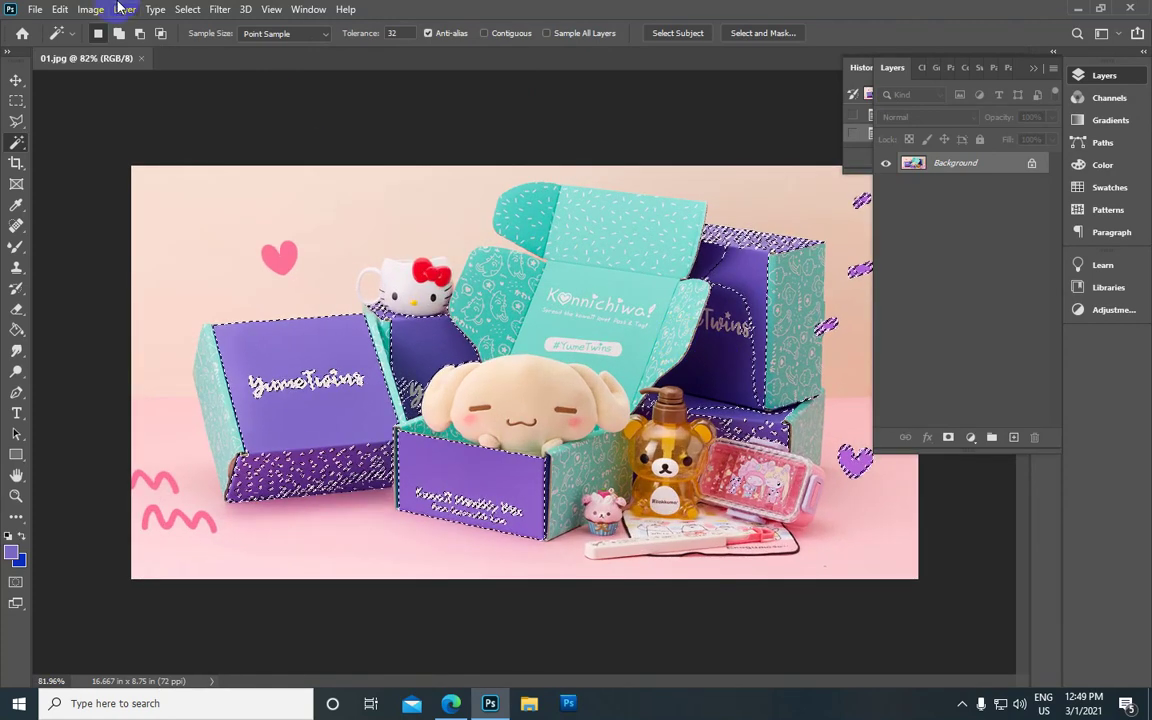
Step: Clear the colour-based selection of the purple areas
{"action": "left_click", "coordinate": [188, 10]}
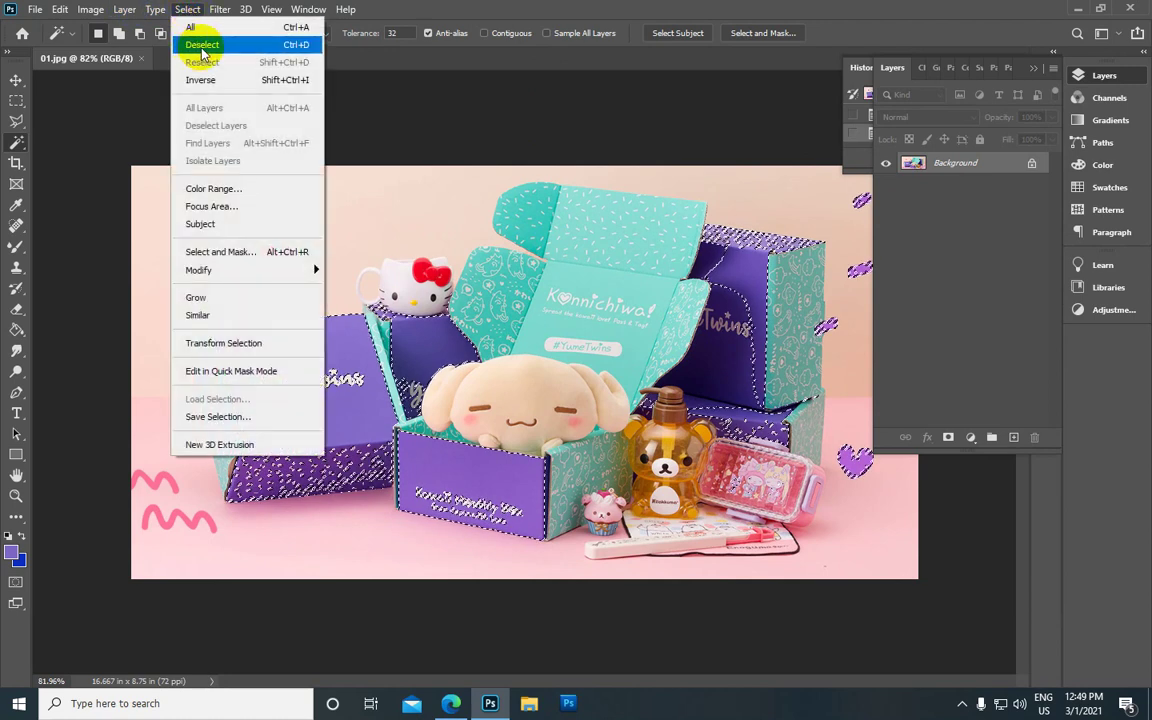
{"action": "left_click", "coordinate": [202, 49]}
{"action": "scroll", "coordinate": [472, 222], "scroll_direction": "down", "scroll_amount": 2}
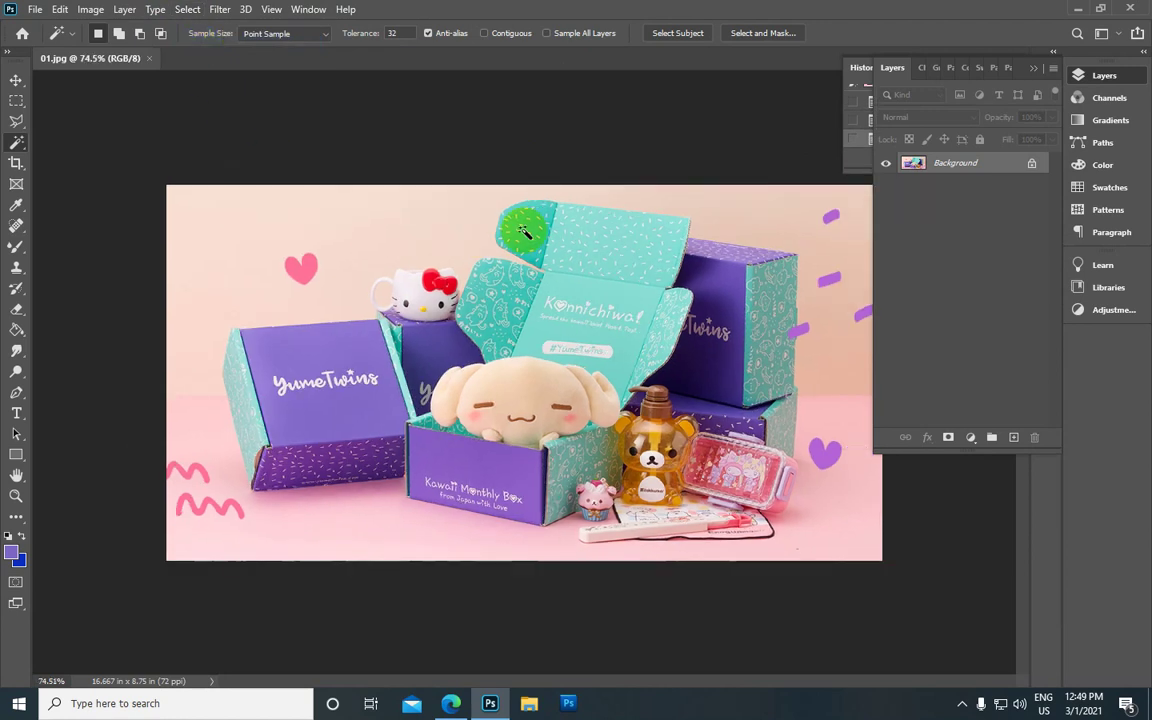
{"action": "scroll", "coordinate": [478, 175], "scroll_direction": "up", "scroll_amount": 2}
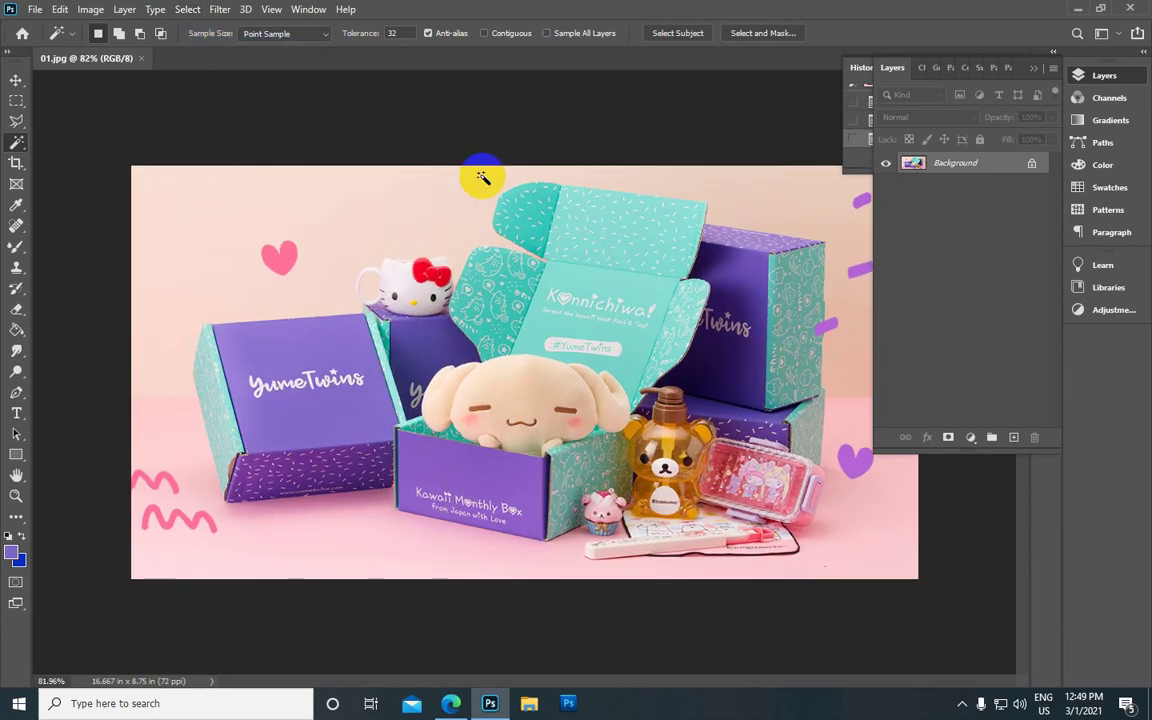
Step: Create a Color Range selection with a Fuzziness of 65, sampling a pale speck on the teal box lid
{"action": "left_click", "coordinate": [199, 11]}
{"action": "left_click", "coordinate": [216, 187]}
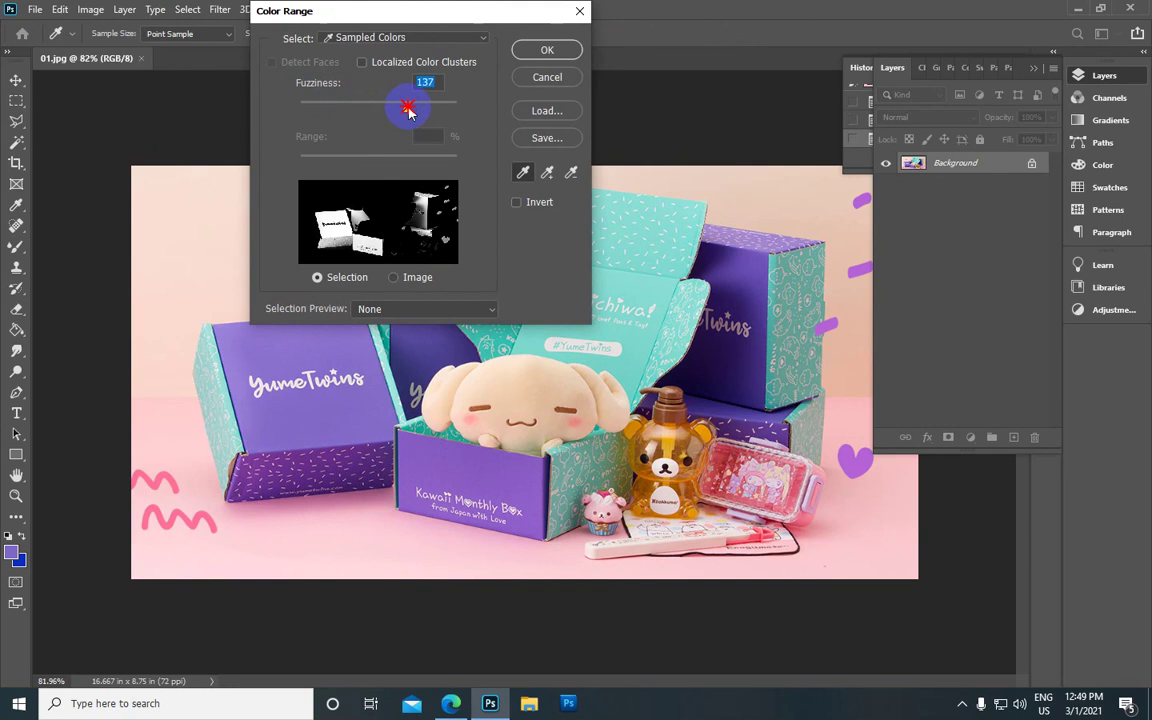
{"action": "left_click_drag", "start_coordinate": [408, 113], "coordinate": [352, 113]}
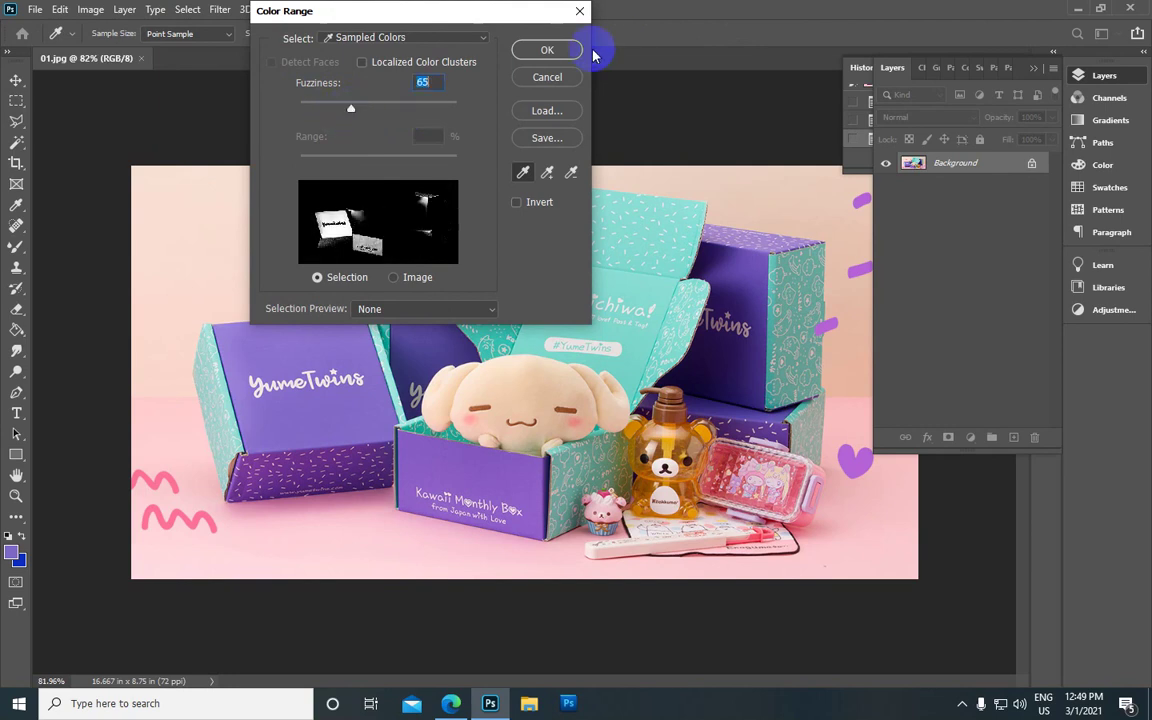
{"action": "left_click", "coordinate": [630, 243]}
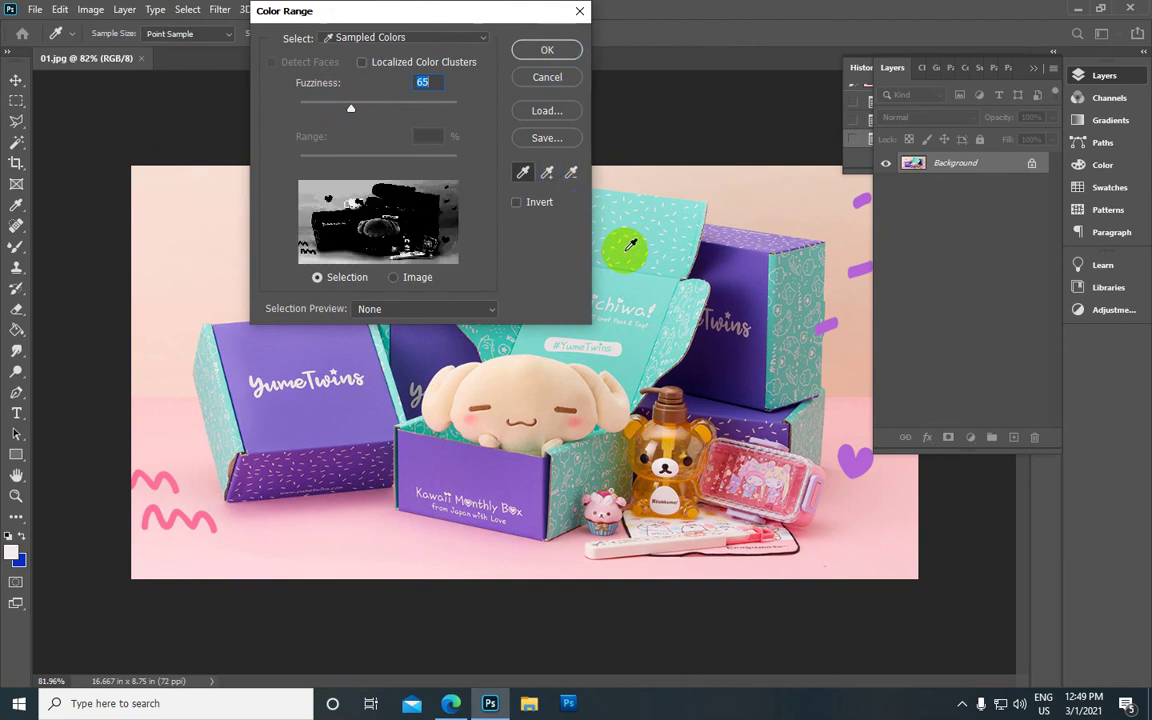
{"action": "left_click", "coordinate": [557, 50]}
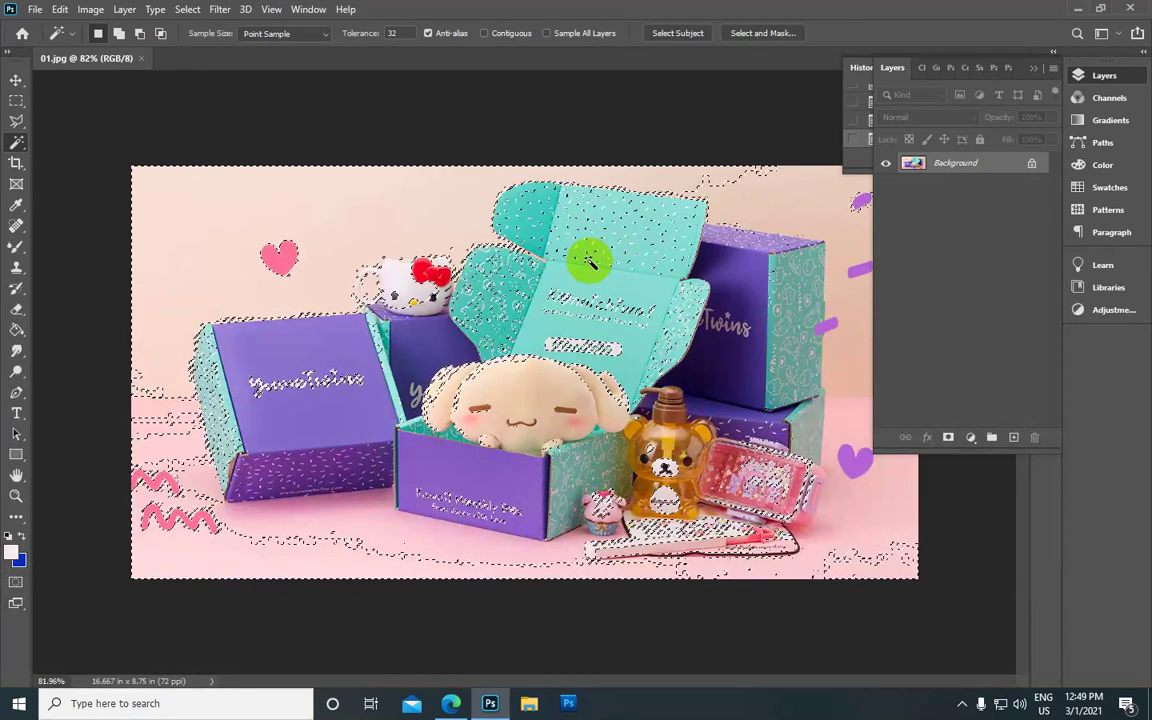
{"action": "scroll", "coordinate": [590, 262], "scroll_direction": "down", "scroll_amount": 3}
{"action": "scroll", "coordinate": [590, 262], "scroll_direction": "up", "scroll_amount": 1}
{"action": "scroll", "coordinate": [590, 262], "scroll_direction": "up", "scroll_amount": 1}
{"action": "scroll", "coordinate": [590, 262], "scroll_direction": "down", "scroll_amount": 3}
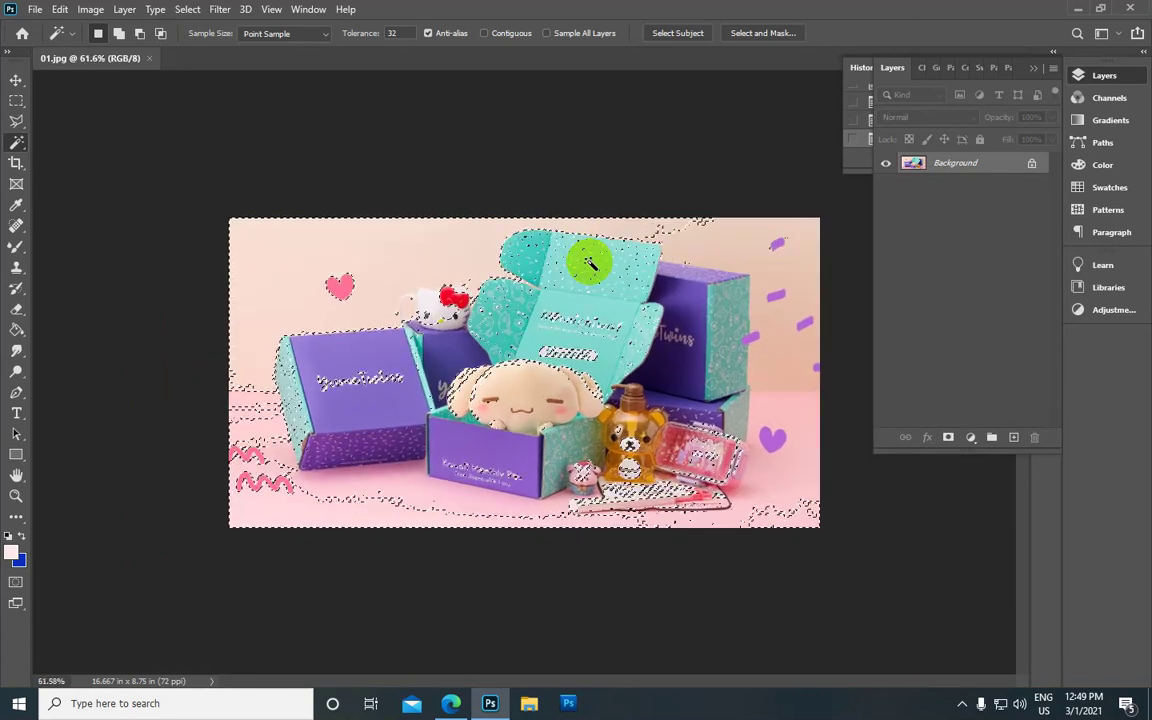
{"action": "scroll", "coordinate": [590, 262], "scroll_direction": "up", "scroll_amount": 1}
{"action": "left_click", "coordinate": [186, 10]}
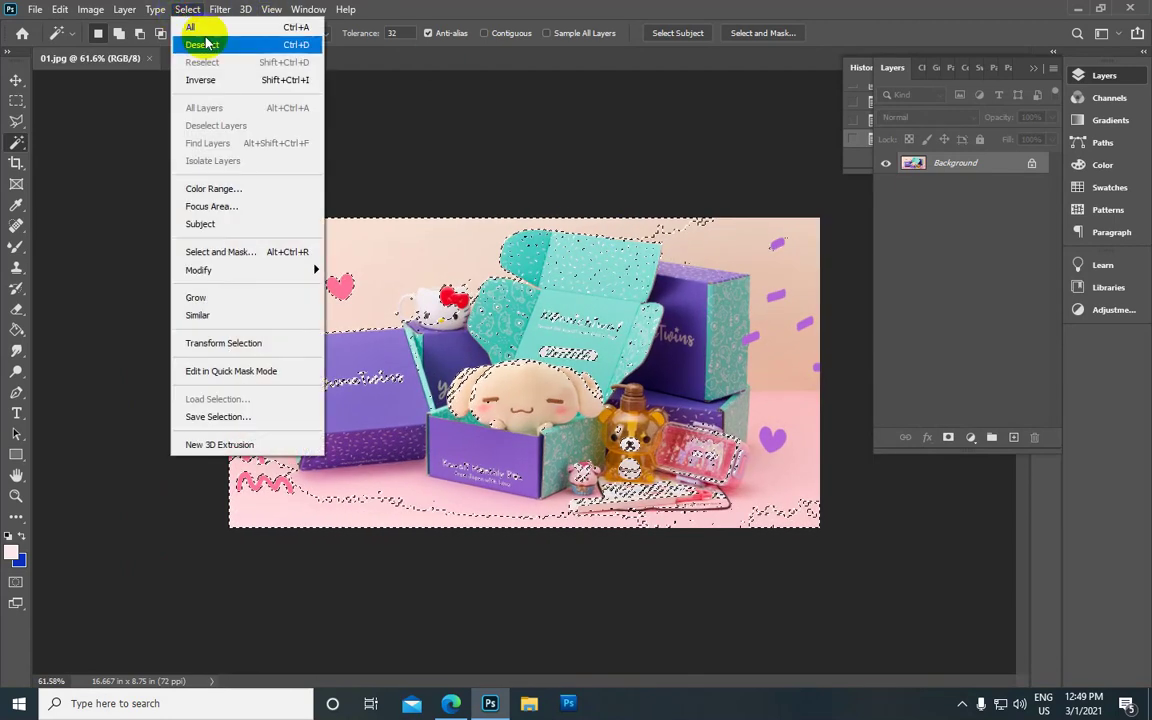
{"action": "left_click", "coordinate": [369, 127]}
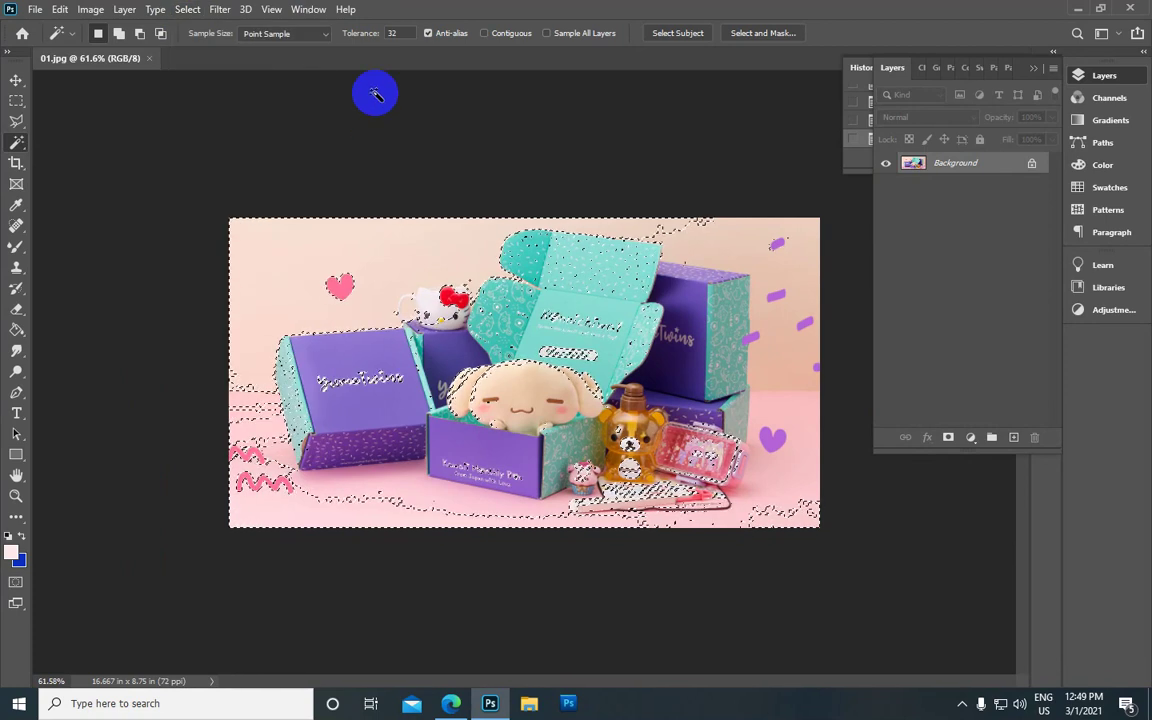
Step: Close 01.jpg and open the multicoloured ball image 04.jpg from the Desktop folder
{"action": "left_click", "coordinate": [149, 60]}
{"action": "left_click", "coordinate": [187, 10]}
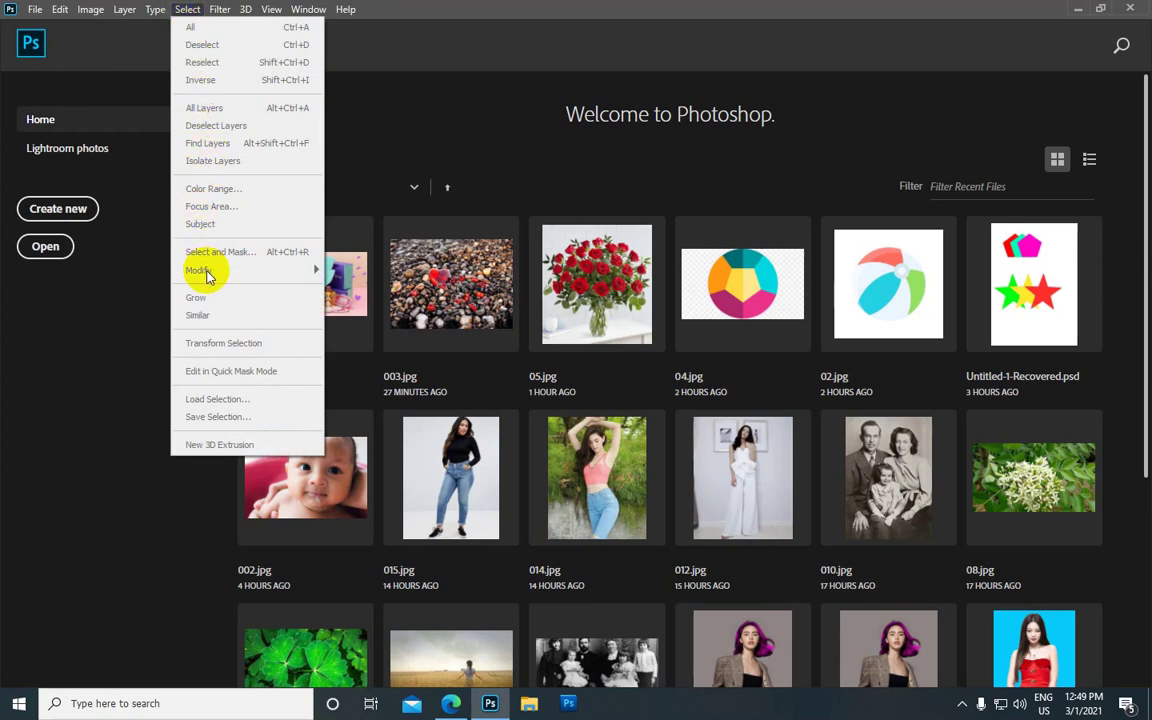
{"action": "left_click", "coordinate": [337, 140]}
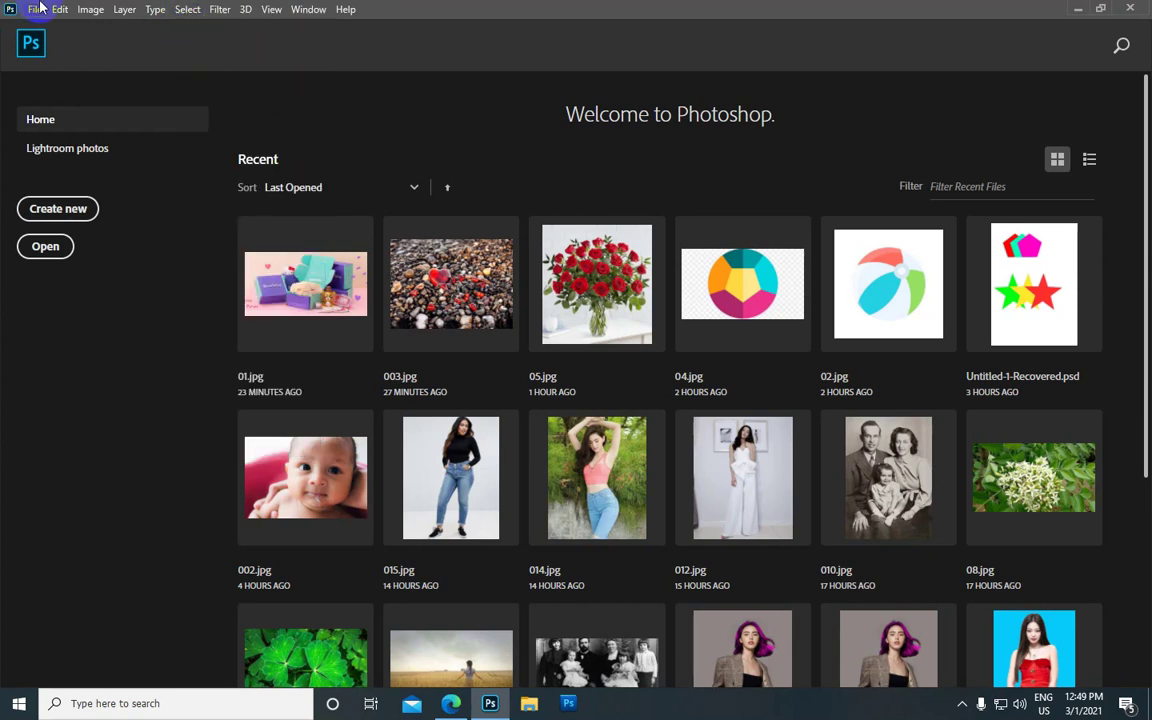
{"action": "left_click", "coordinate": [36, 10]}
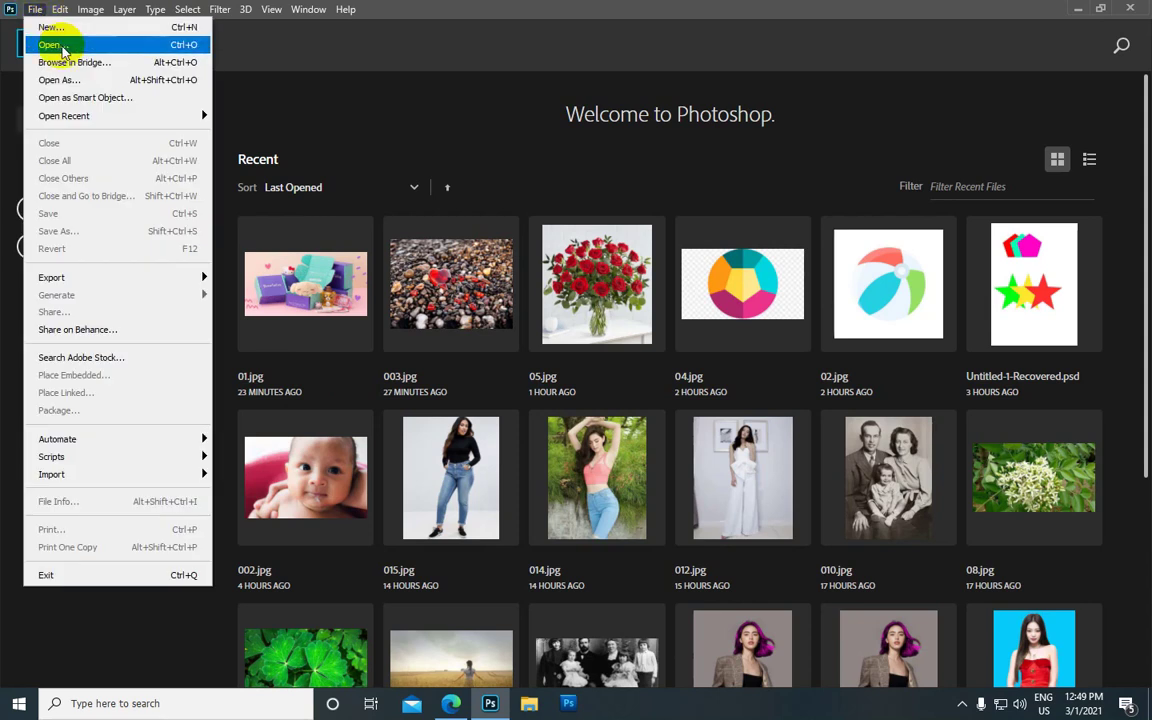
{"action": "left_click", "coordinate": [55, 45]}
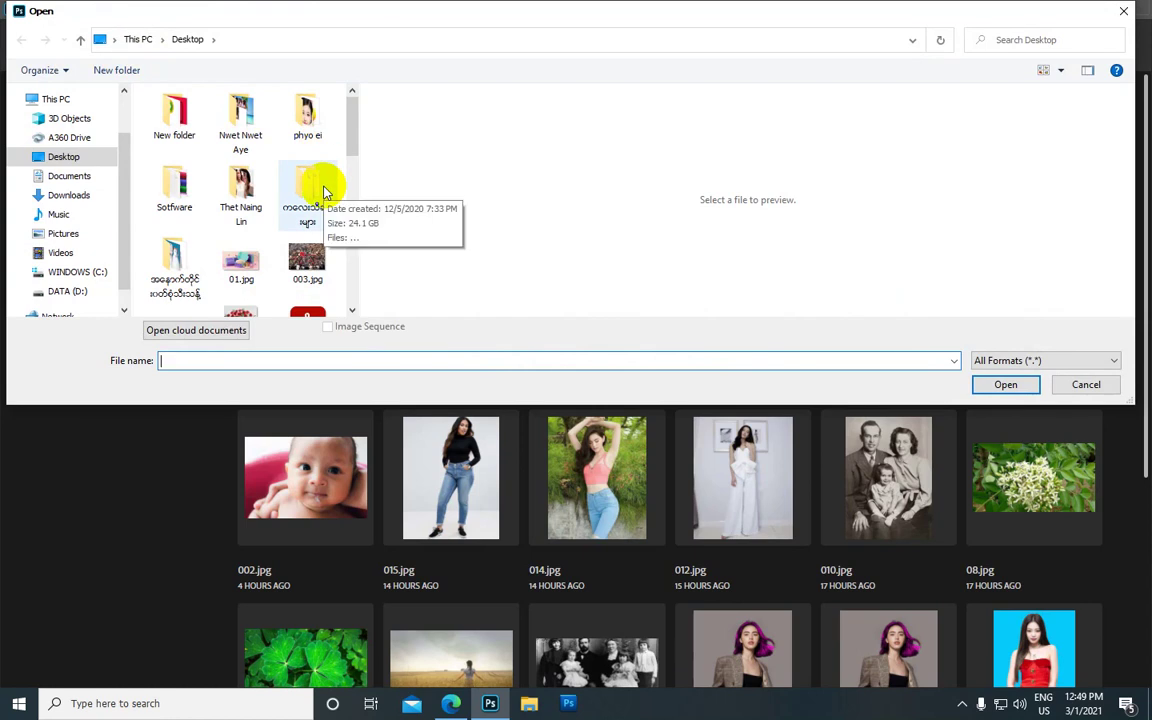
{"action": "scroll", "coordinate": [285, 185], "scroll_direction": "down", "scroll_amount": 1}
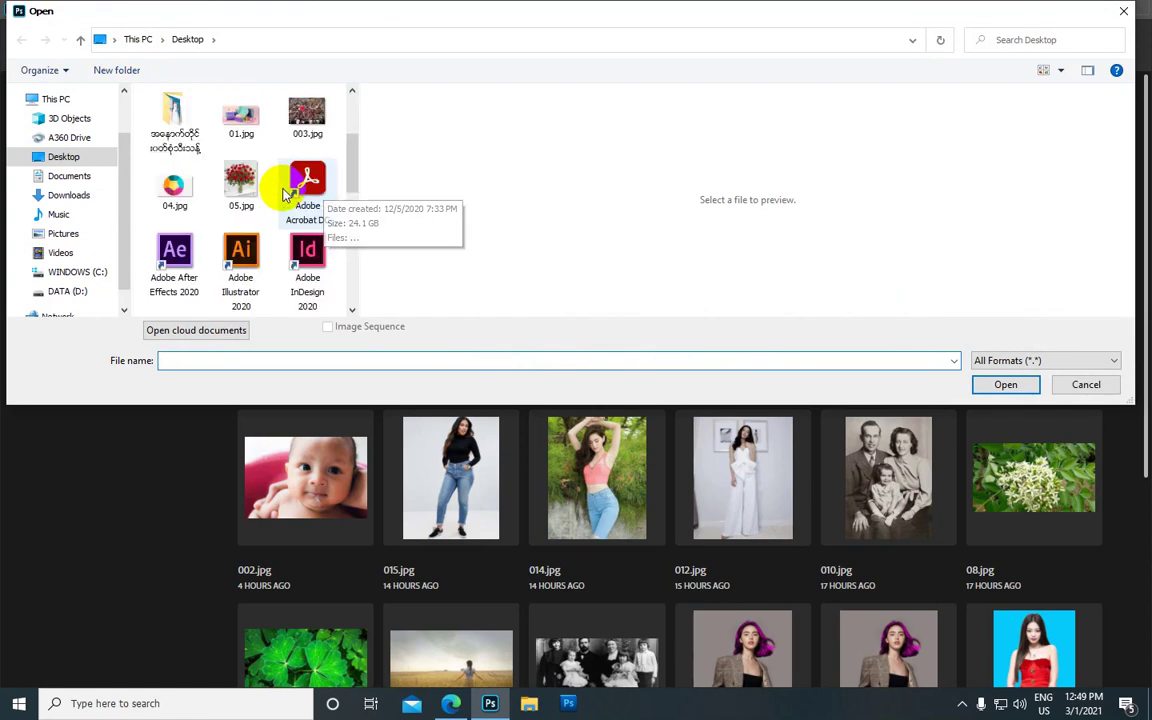
{"action": "left_click", "coordinate": [173, 195]}
{"action": "left_click", "coordinate": [1013, 387]}
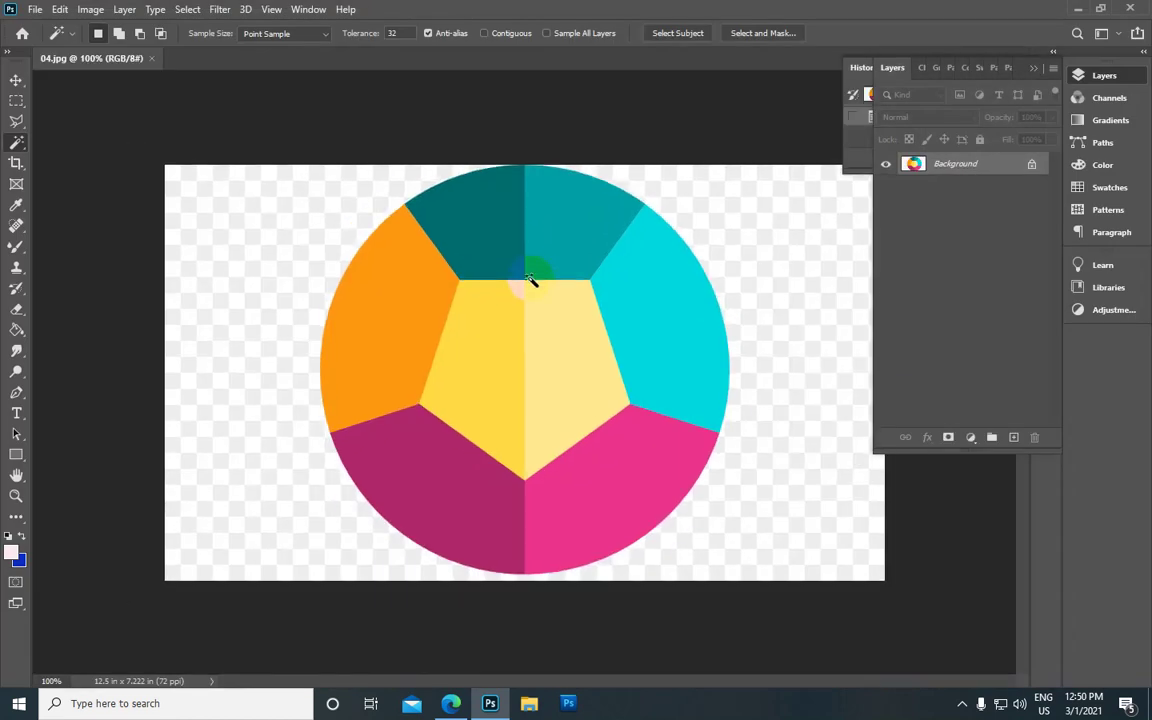
Step: Select both halves of the yellow pentagon at the ball's centre with the Quick Selection tool
{"action": "right_click", "coordinate": [16, 142]}
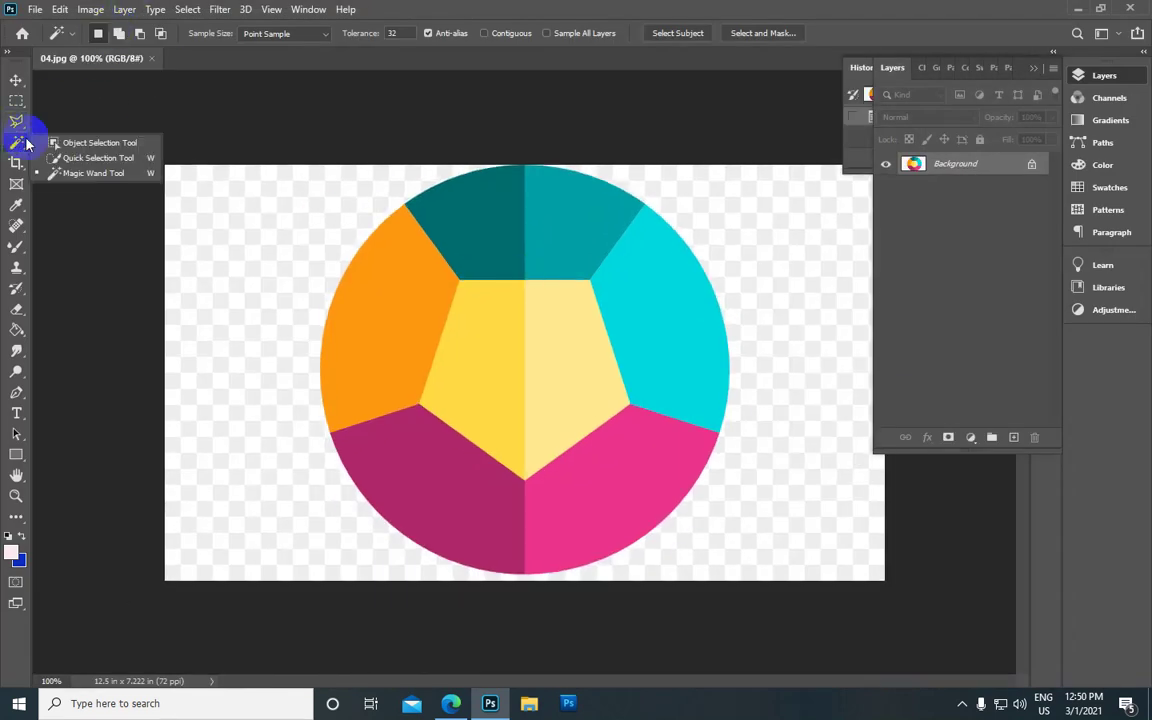
{"action": "left_click", "coordinate": [79, 161]}
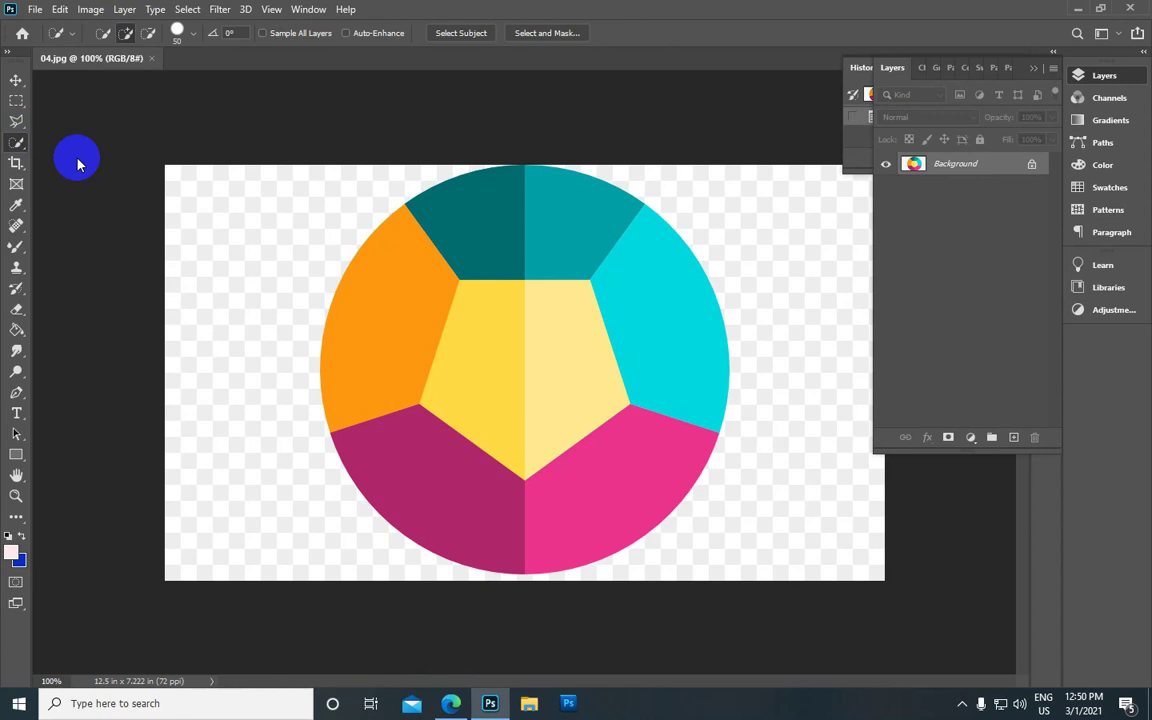
{"action": "left_click", "coordinate": [187, 12]}
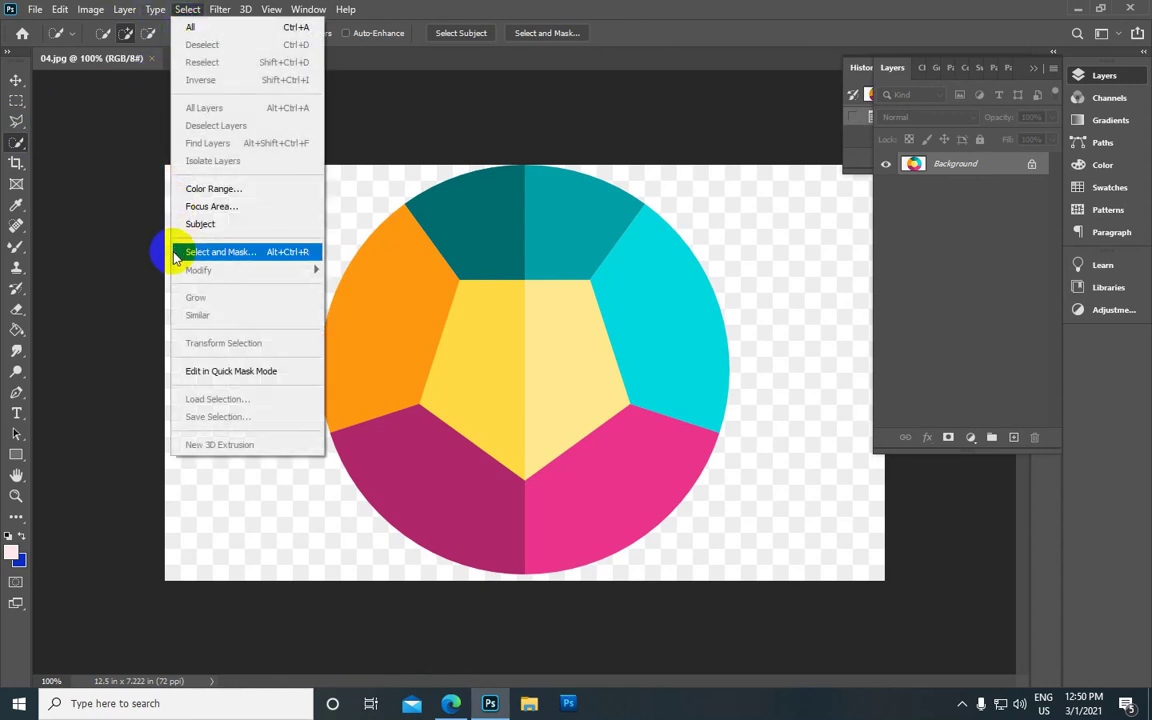
{"action": "left_click", "coordinate": [116, 269]}
{"action": "left_click_drag", "start_coordinate": [475, 358], "coordinate": [525, 371]}
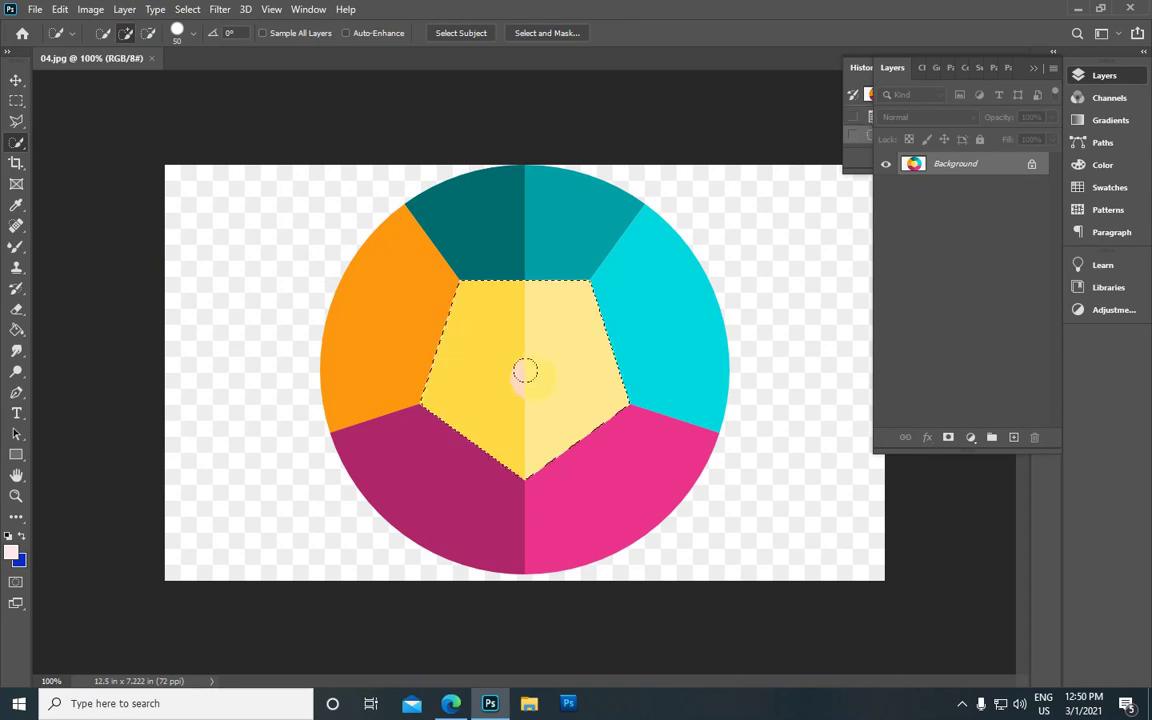
Step: Turn the pentagon selection into a border selection with a width of 5 pixels
{"action": "left_click", "coordinate": [190, 10]}
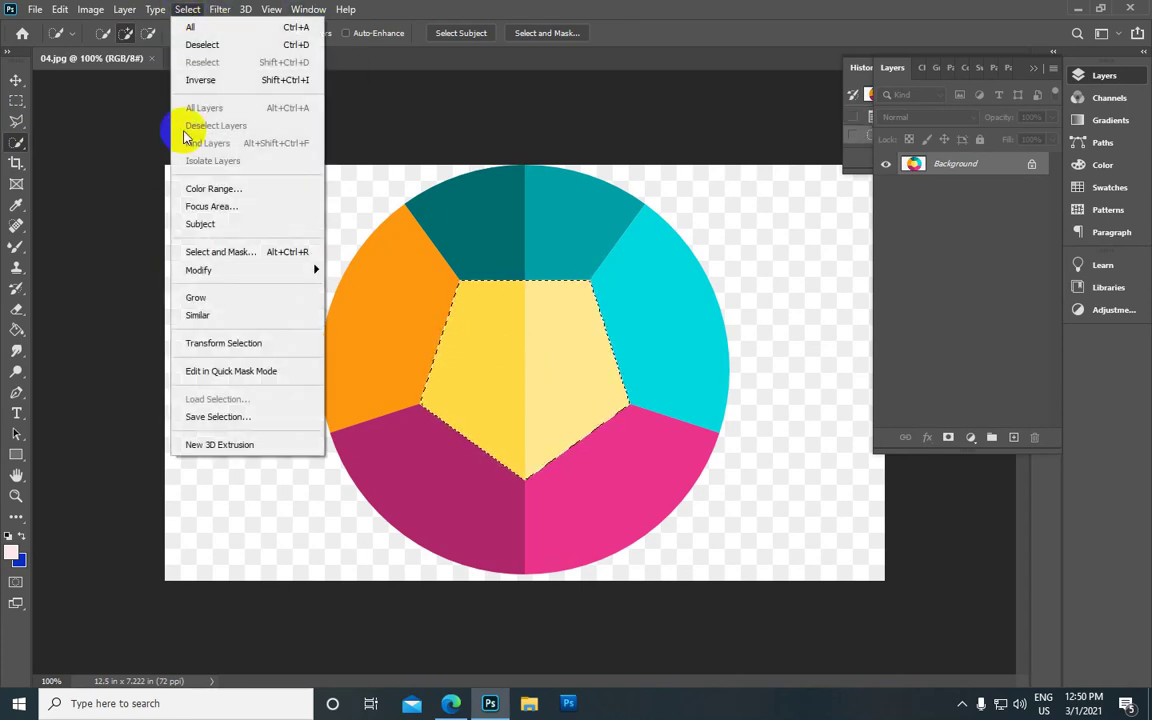
{"action": "mouse_move", "coordinate": [309, 270]}
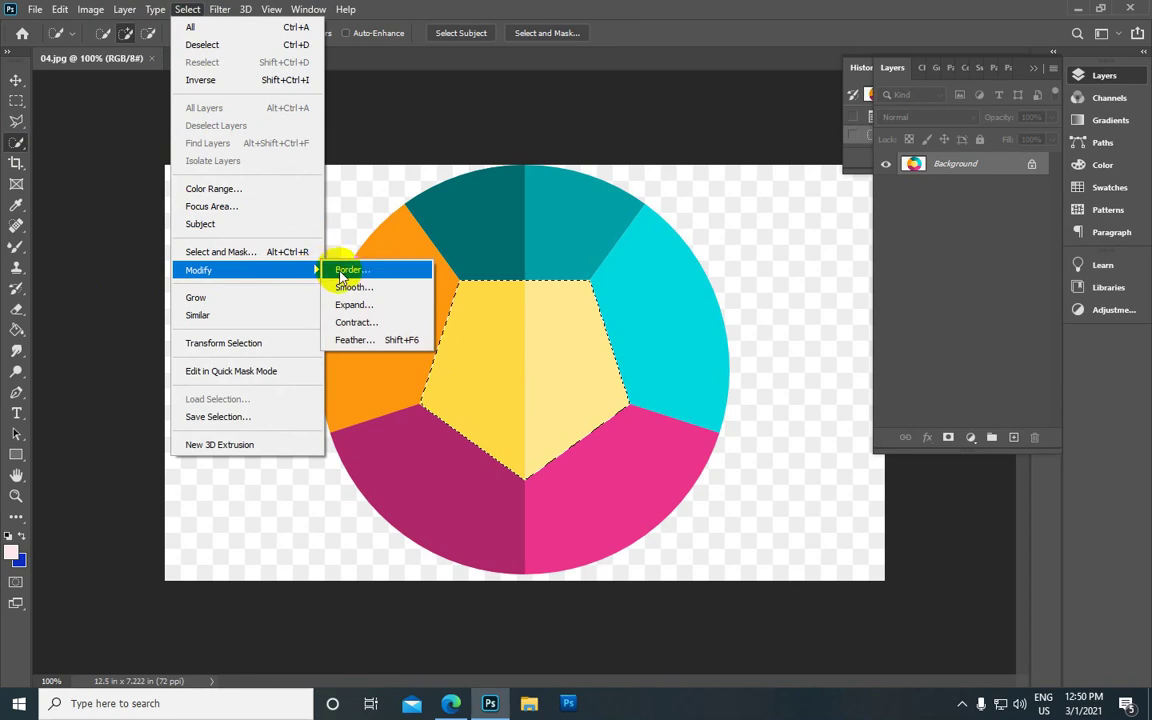
{"action": "left_click", "coordinate": [350, 272]}
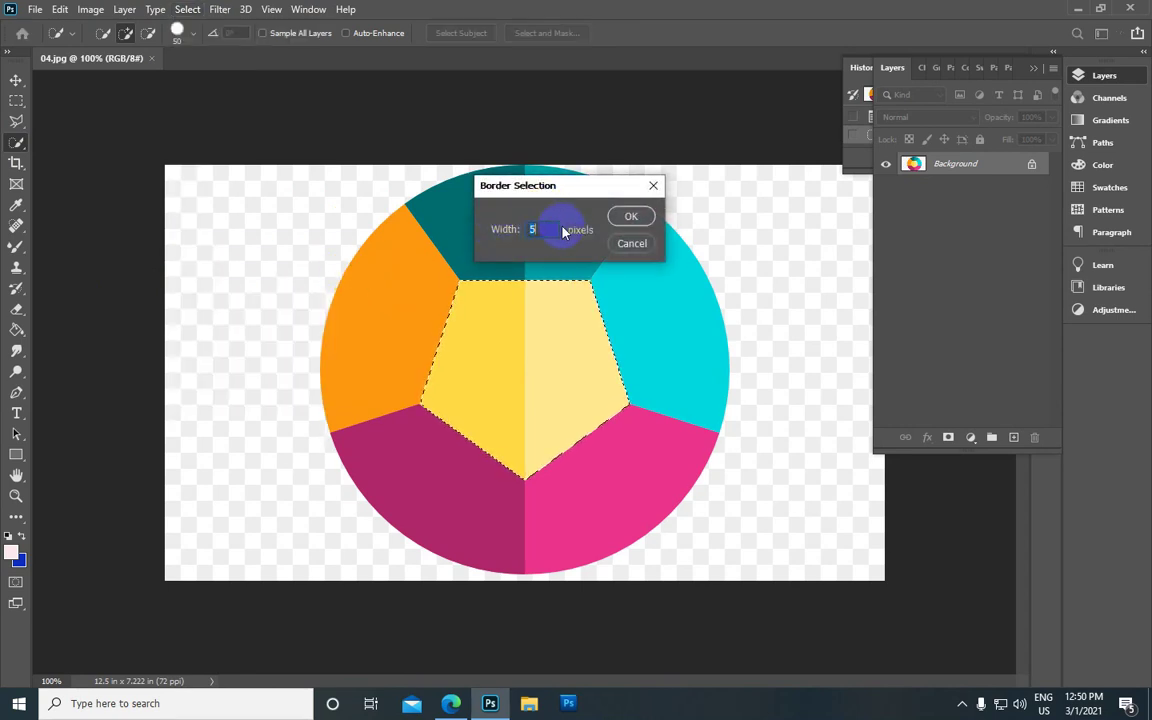
{"action": "left_click", "coordinate": [631, 218]}
{"action": "scroll", "coordinate": [490, 310], "scroll_direction": "up", "scroll_amount": 3}
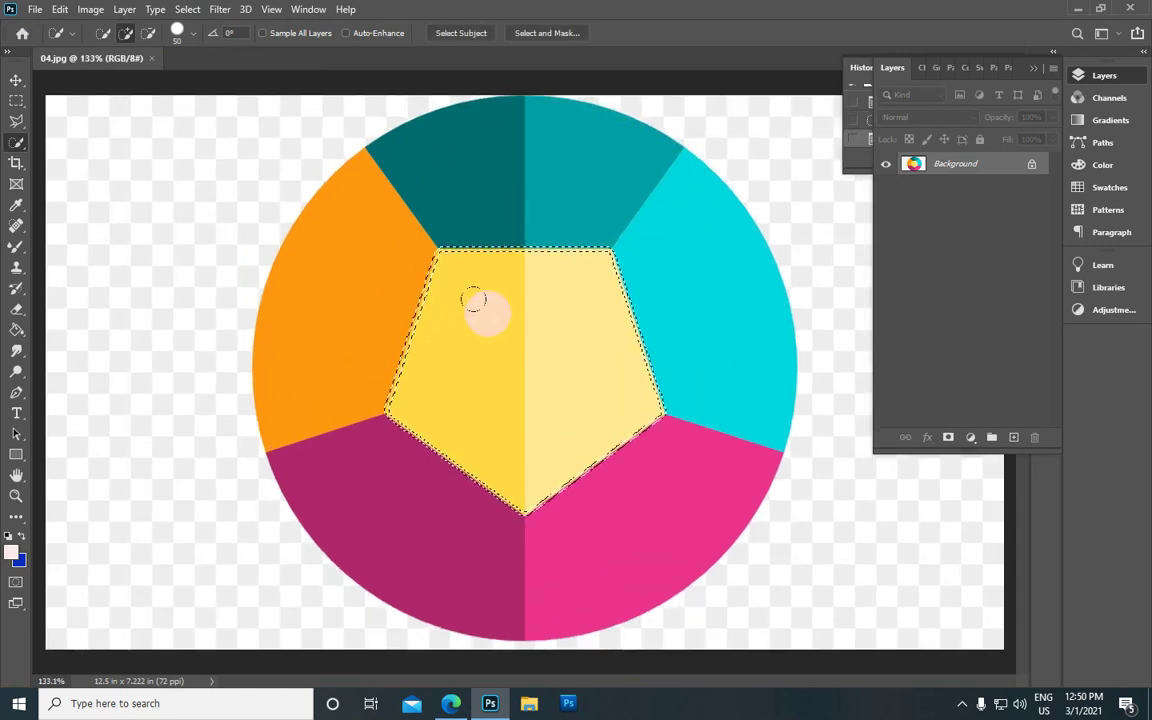
{"action": "scroll", "coordinate": [439, 252], "scroll_direction": "up", "scroll_amount": 2}
{"action": "scroll", "coordinate": [414, 206], "scroll_direction": "down", "scroll_amount": 3}
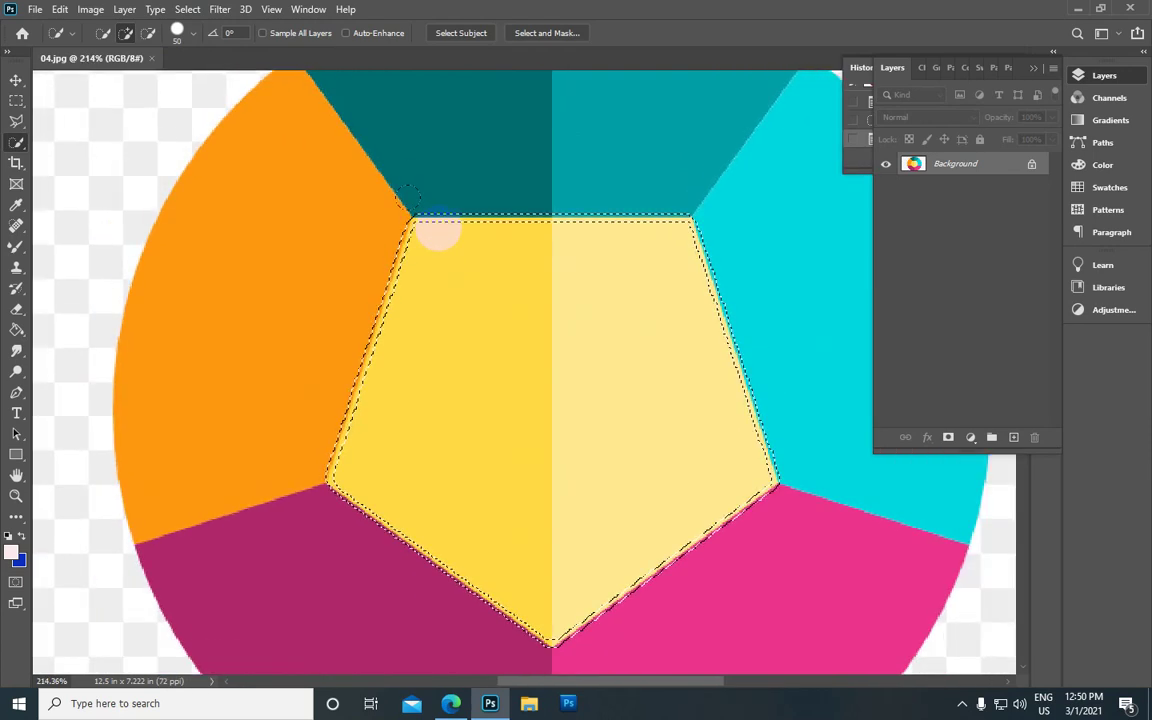
{"action": "scroll", "coordinate": [438, 231], "scroll_direction": "up", "scroll_amount": 1}
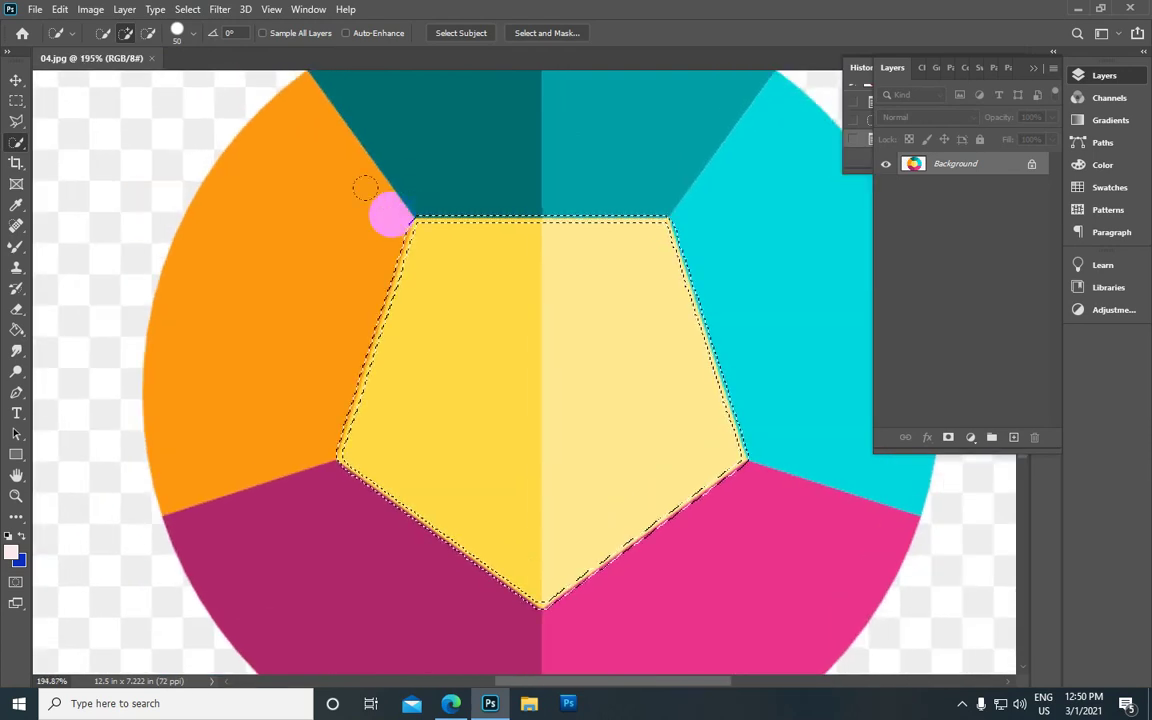
Step: Set the foreground colour to bright magenta, ff00cc
{"action": "left_click", "coordinate": [9, 555]}
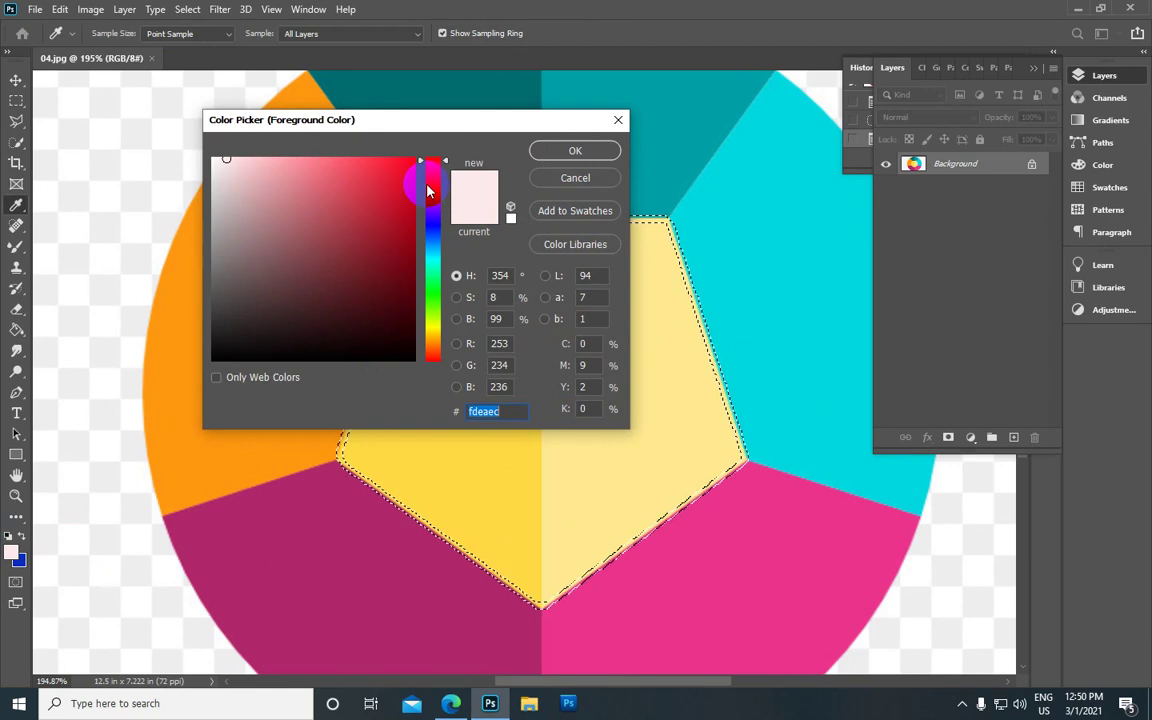
{"action": "left_click", "coordinate": [431, 186]}
{"action": "left_click_drag", "start_coordinate": [406, 187], "coordinate": [425, 138]}
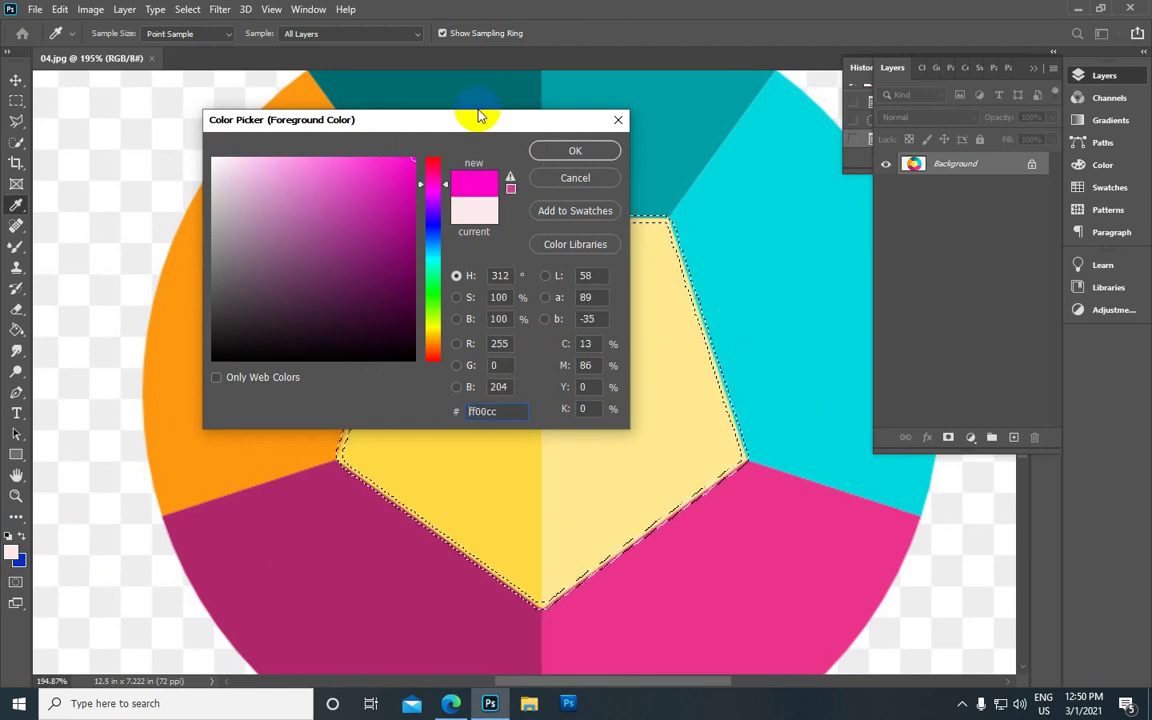
{"action": "left_click", "coordinate": [575, 150]}
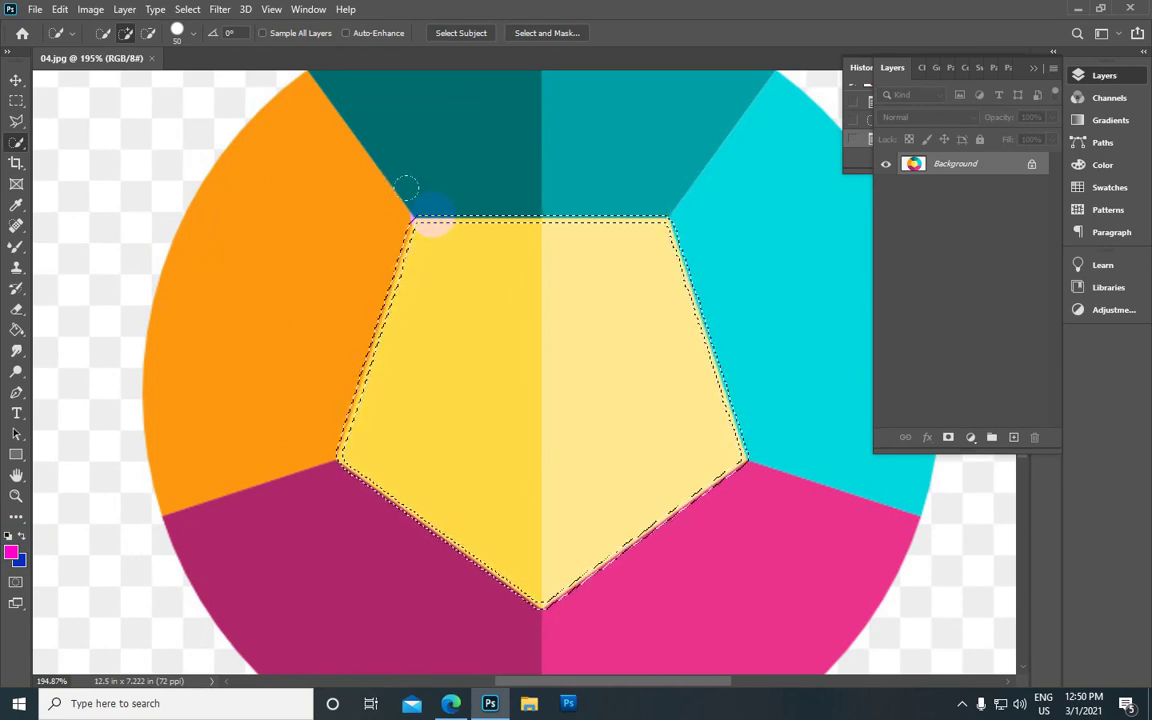
Step: Fill the pentagon's border selection with the magenta foreground colour and undo the fill
{"action": "key", "text": "alt+BackSpace"}
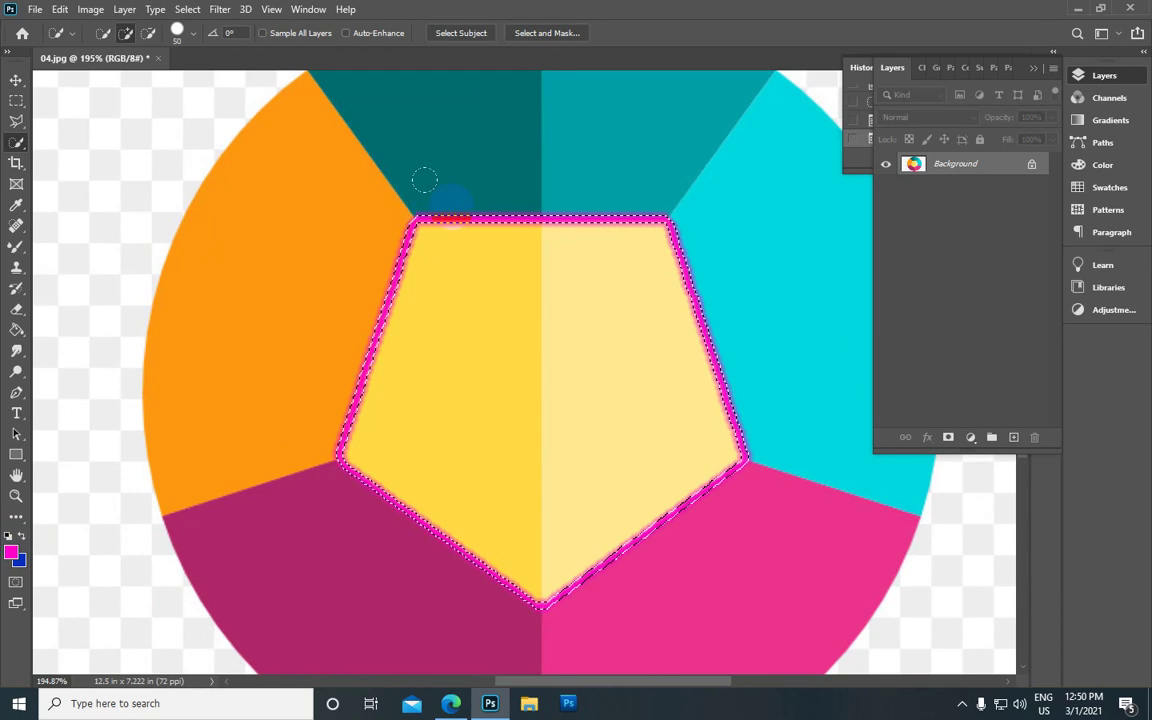
{"action": "scroll", "coordinate": [459, 240], "scroll_direction": "down", "scroll_amount": 1}
{"action": "scroll", "coordinate": [459, 240], "scroll_direction": "up", "scroll_amount": 2}
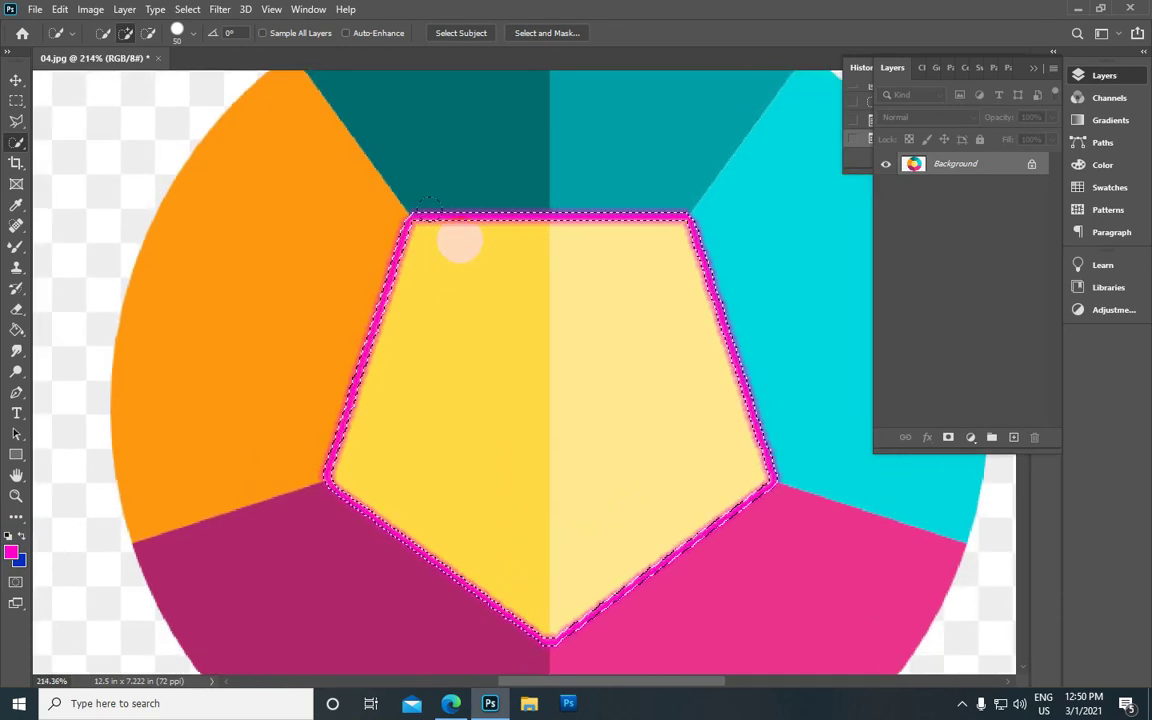
{"action": "key", "text": "ctrl+z"}
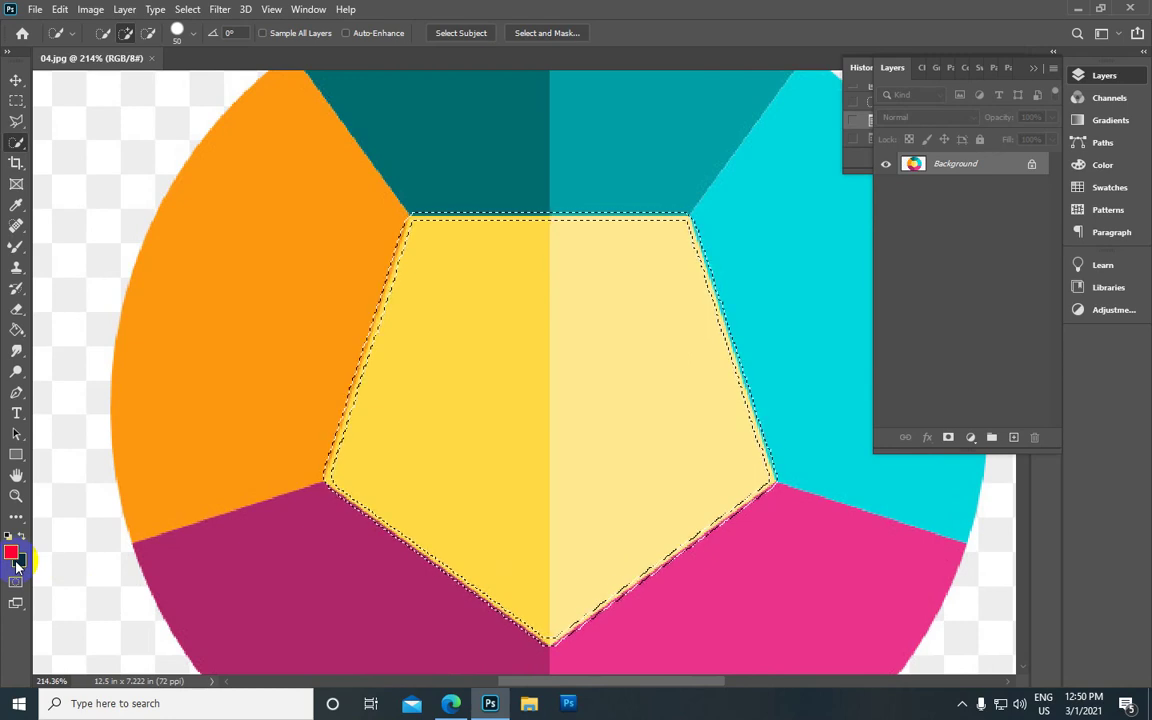
Step: Fill the pentagon's border selection with the blue background colour and deselect it
{"action": "key", "text": "ctrl+BackSpace"}
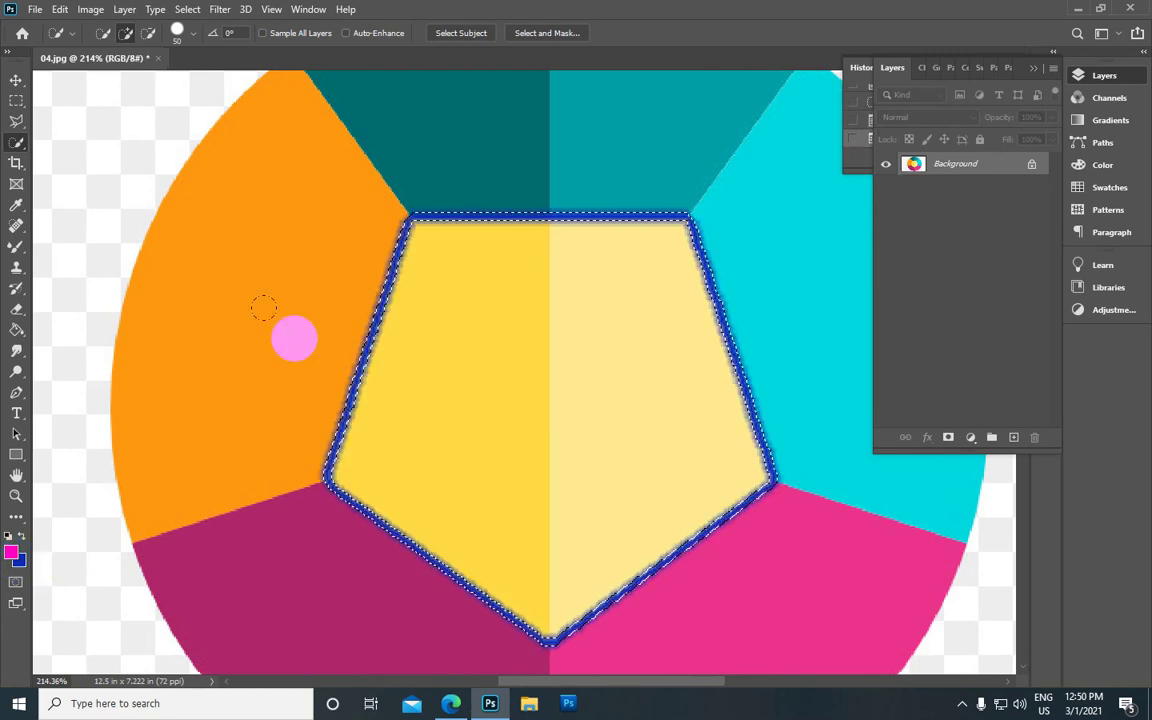
{"action": "scroll", "coordinate": [512, 164], "scroll_direction": "down", "scroll_amount": 2}
{"action": "scroll", "coordinate": [504, 211], "scroll_direction": "up", "scroll_amount": 4}
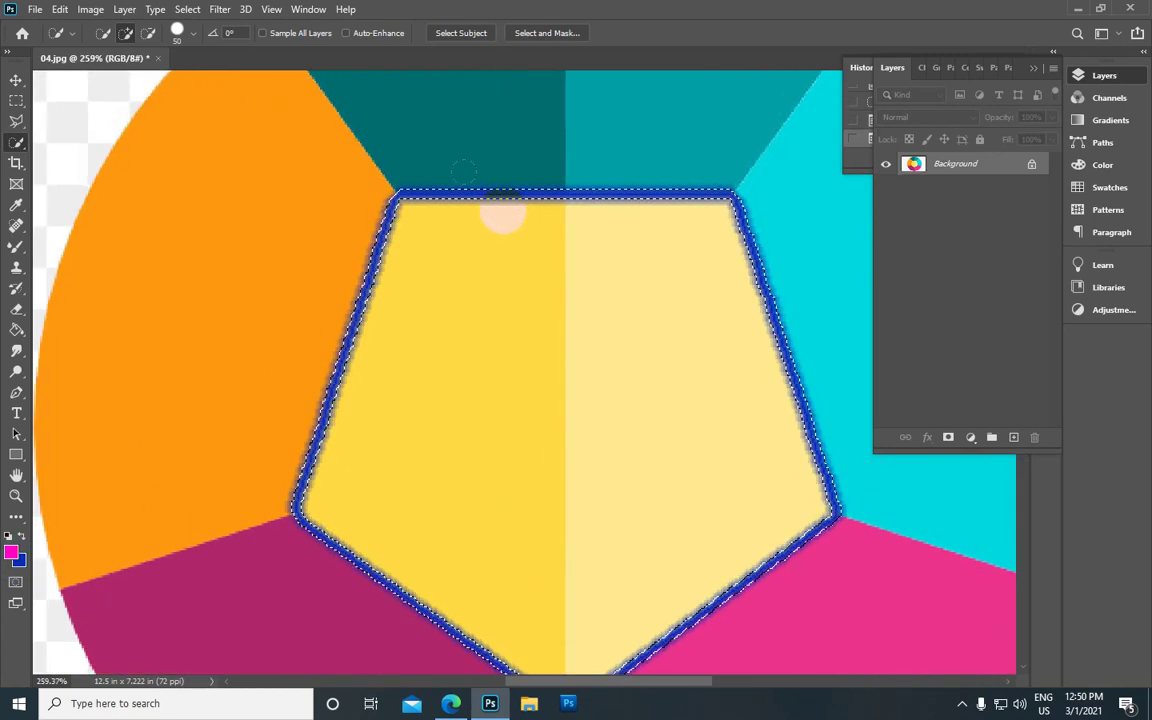
{"action": "scroll", "coordinate": [500, 212], "scroll_direction": "down", "scroll_amount": 1}
{"action": "left_click", "coordinate": [187, 9]}
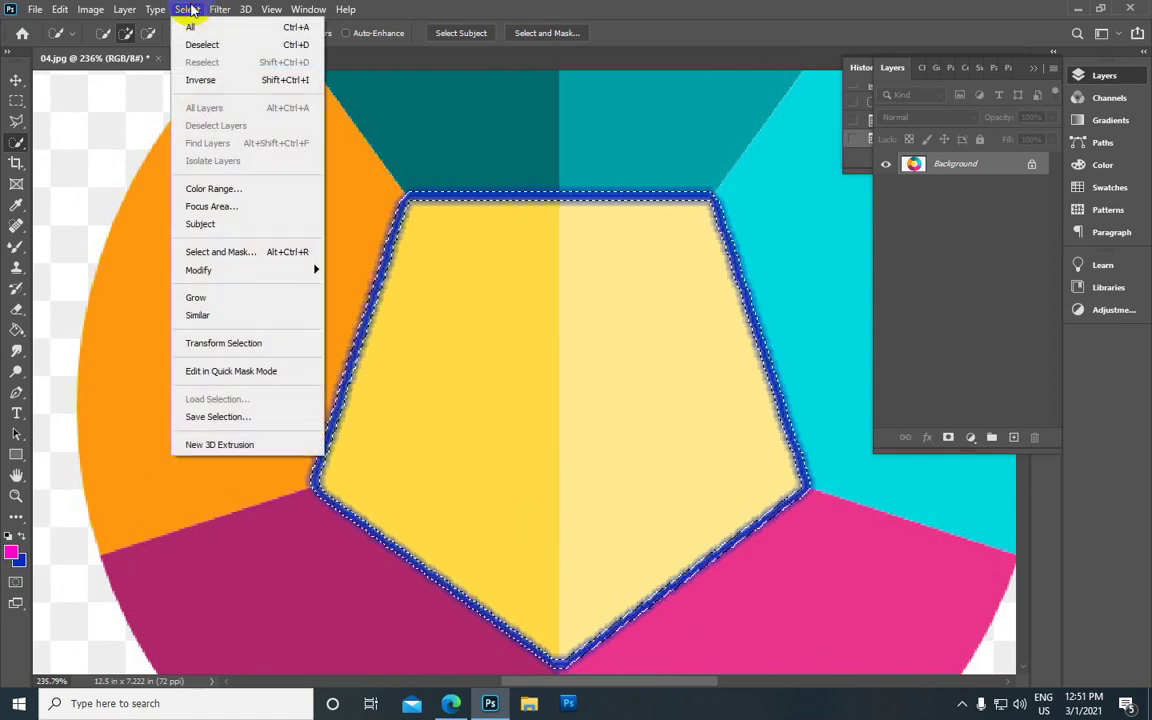
{"action": "left_click", "coordinate": [220, 46]}
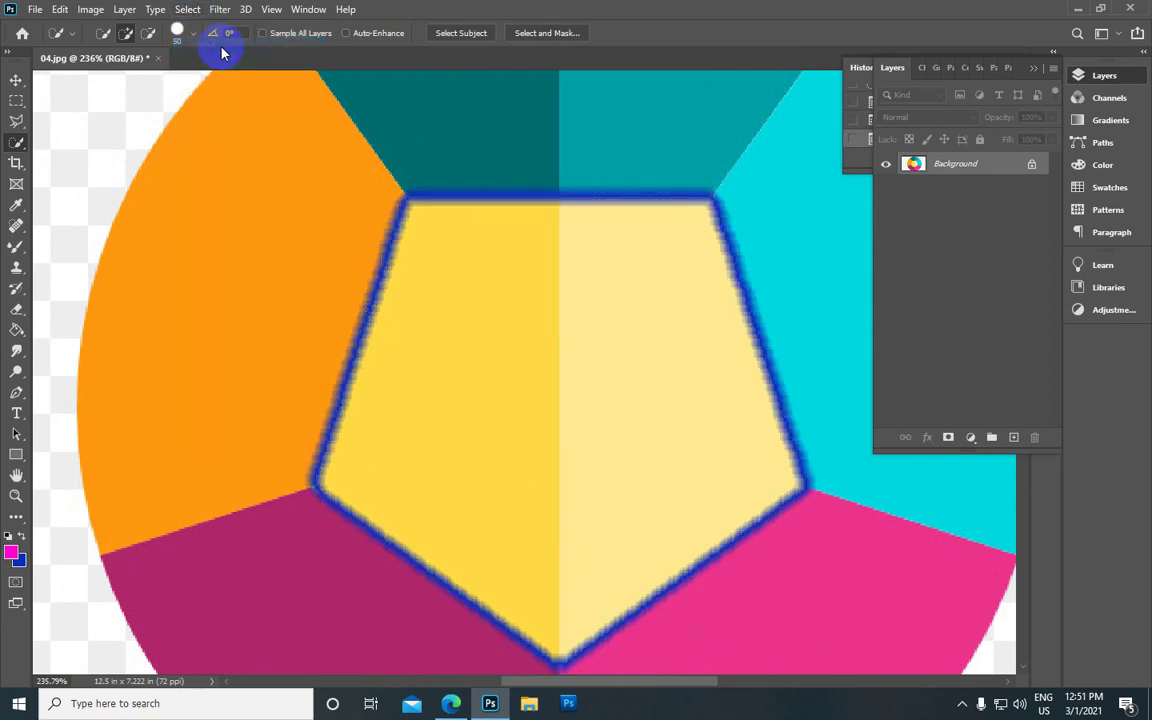
{"action": "scroll", "coordinate": [322, 220], "scroll_direction": "up", "scroll_amount": 1}
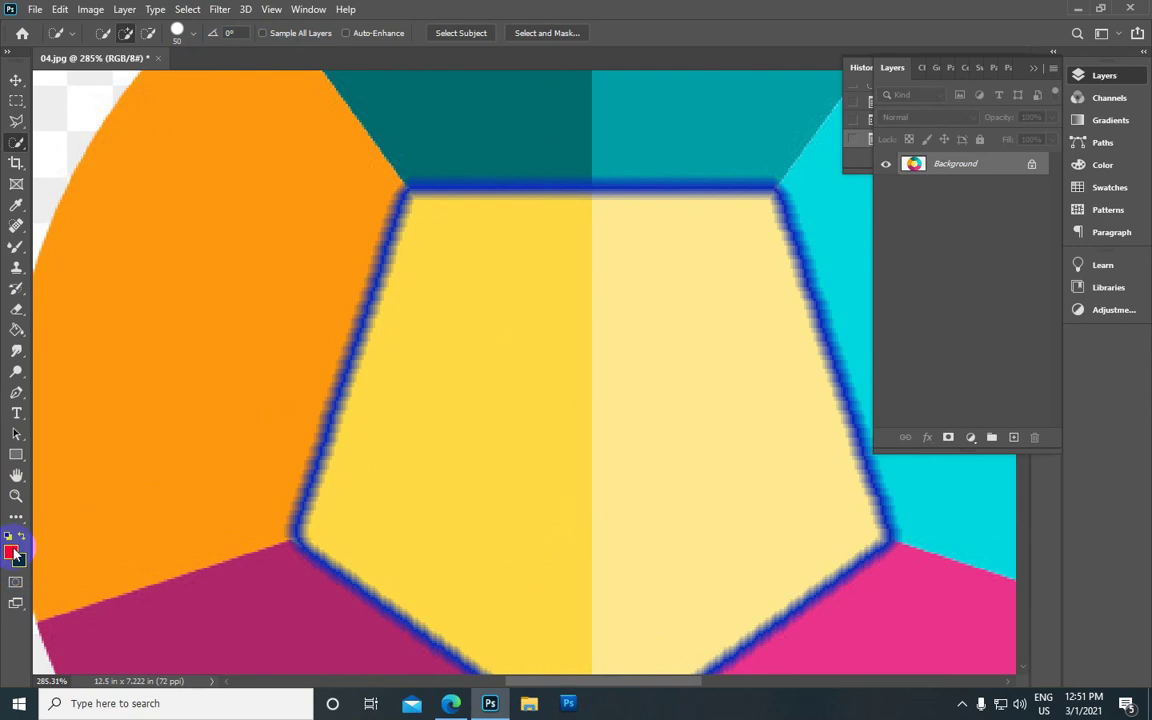
Step: Undo the deselection and the blue fill, and remove the selection around the pentagon
{"action": "key", "text": "ctrl+z"}
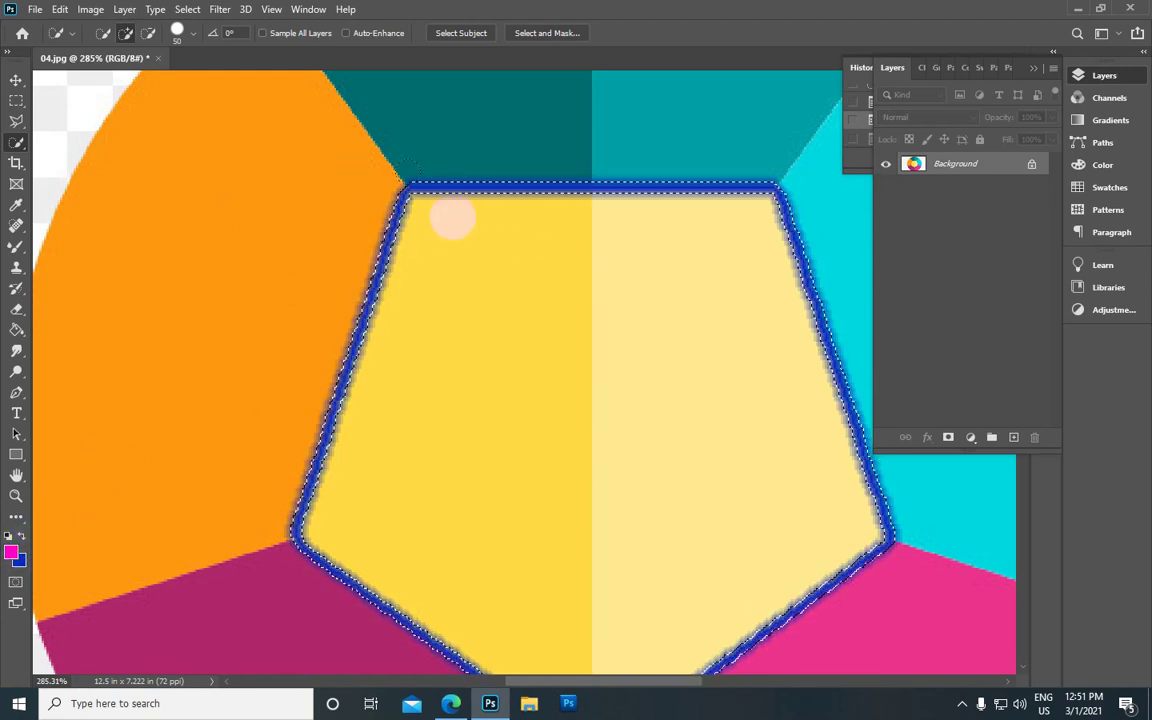
{"action": "scroll", "coordinate": [462, 212], "scroll_direction": "down", "scroll_amount": 8}
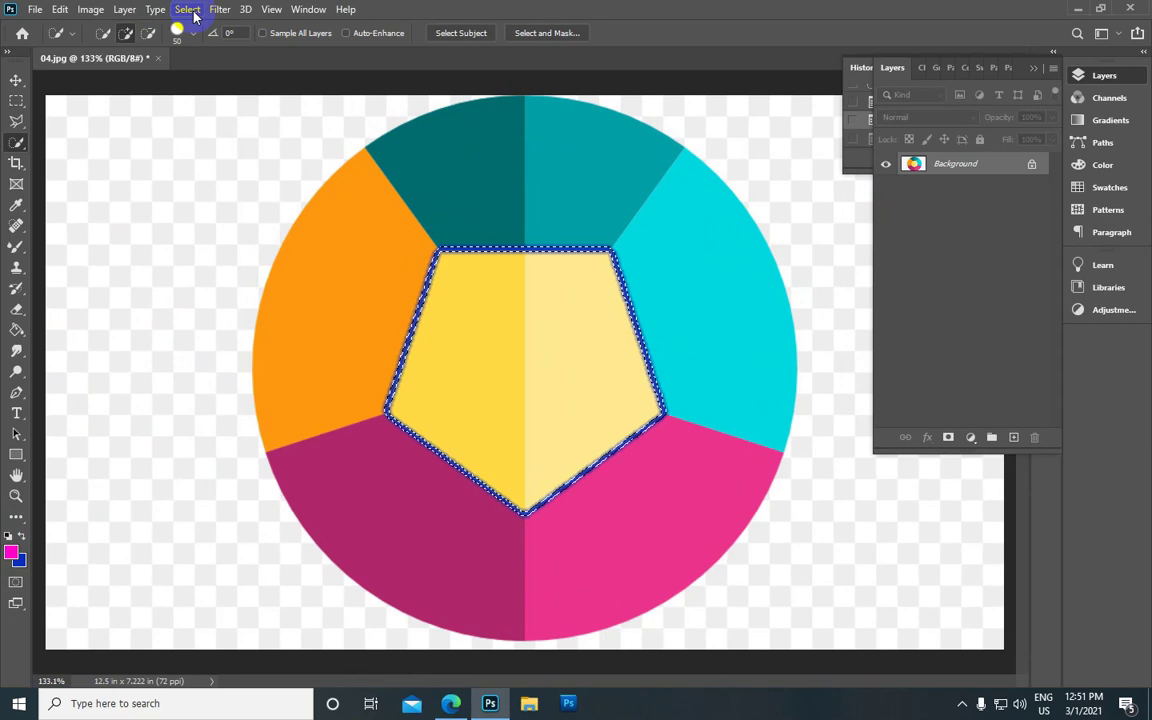
{"action": "key", "text": "ctrl+d"}
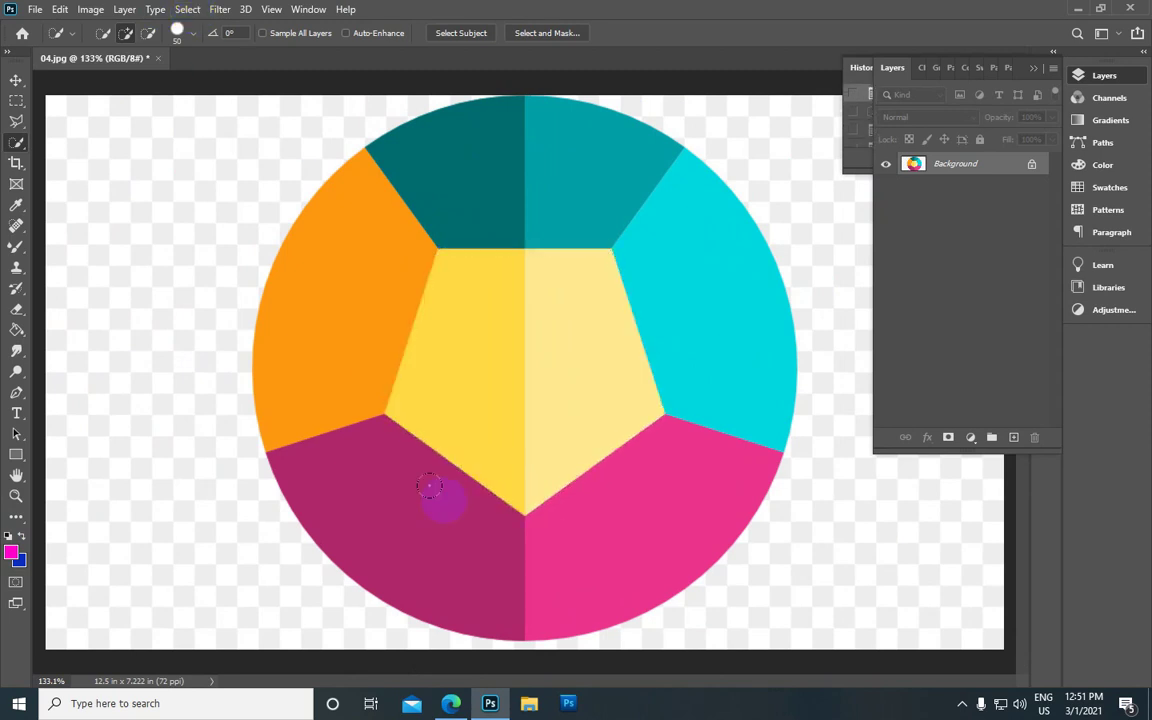
Step: Select the lighter teal segment above the pentagon with the Quick Selection tool
{"action": "left_click", "coordinate": [189, 12]}
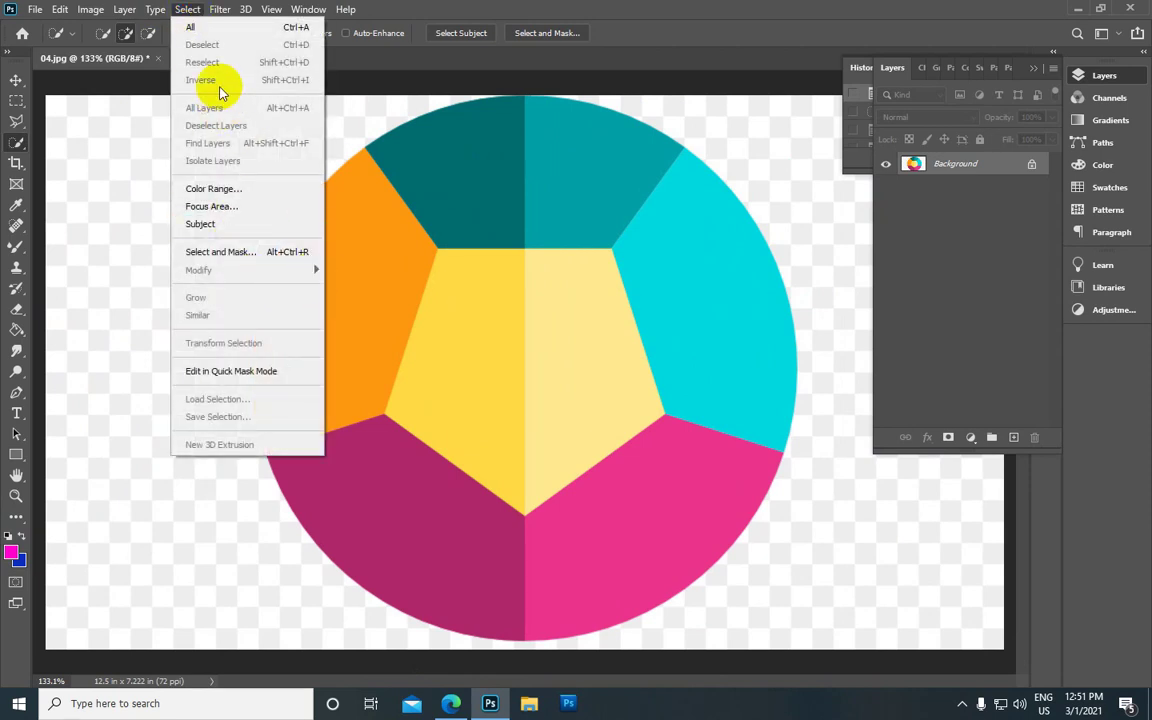
{"action": "left_click", "coordinate": [334, 158]}
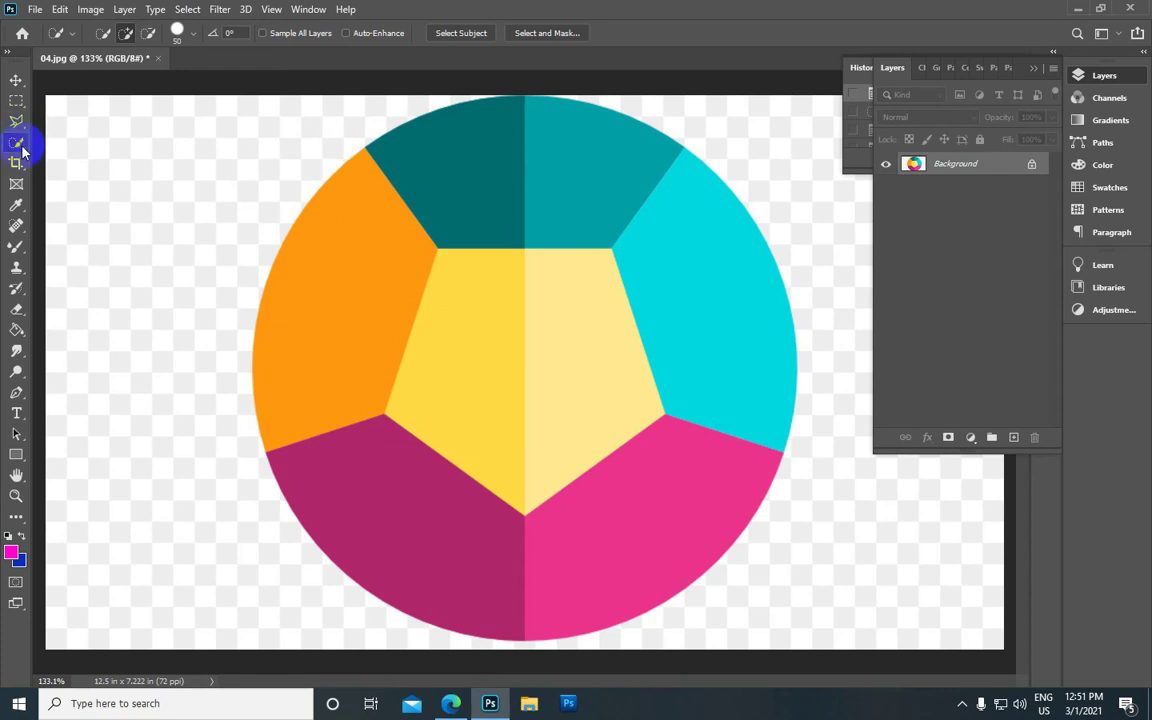
{"action": "left_click", "coordinate": [573, 172]}
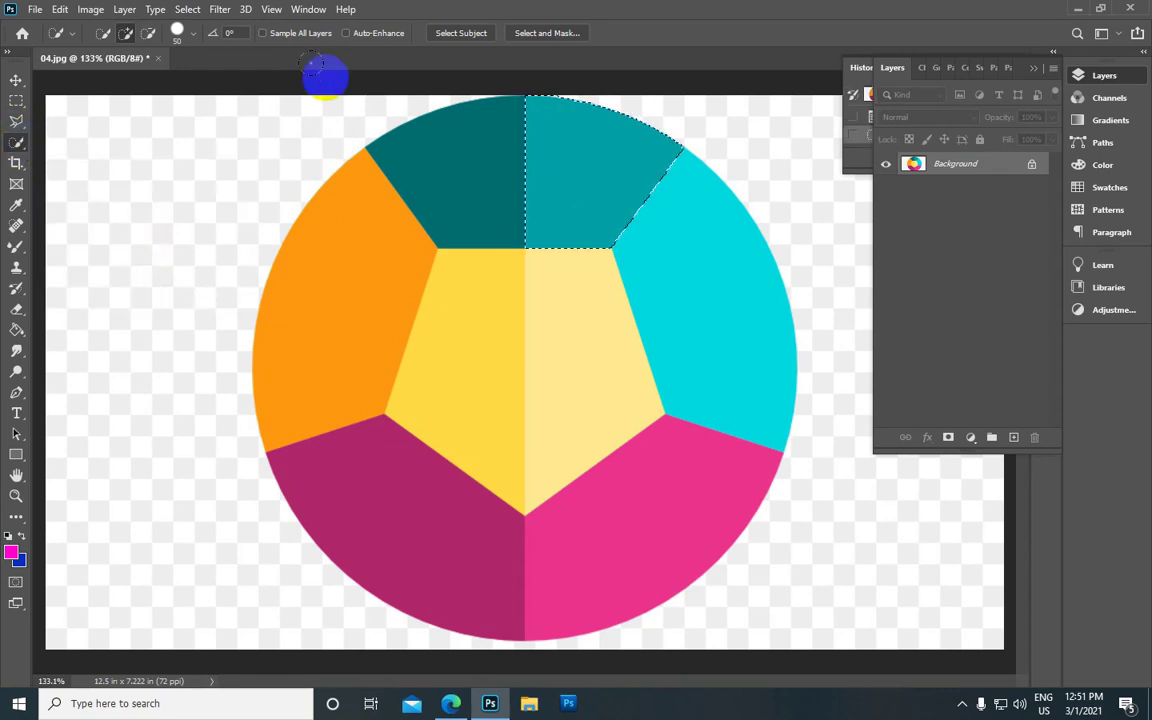
{"action": "left_click", "coordinate": [188, 9]}
{"action": "left_click", "coordinate": [309, 270]}
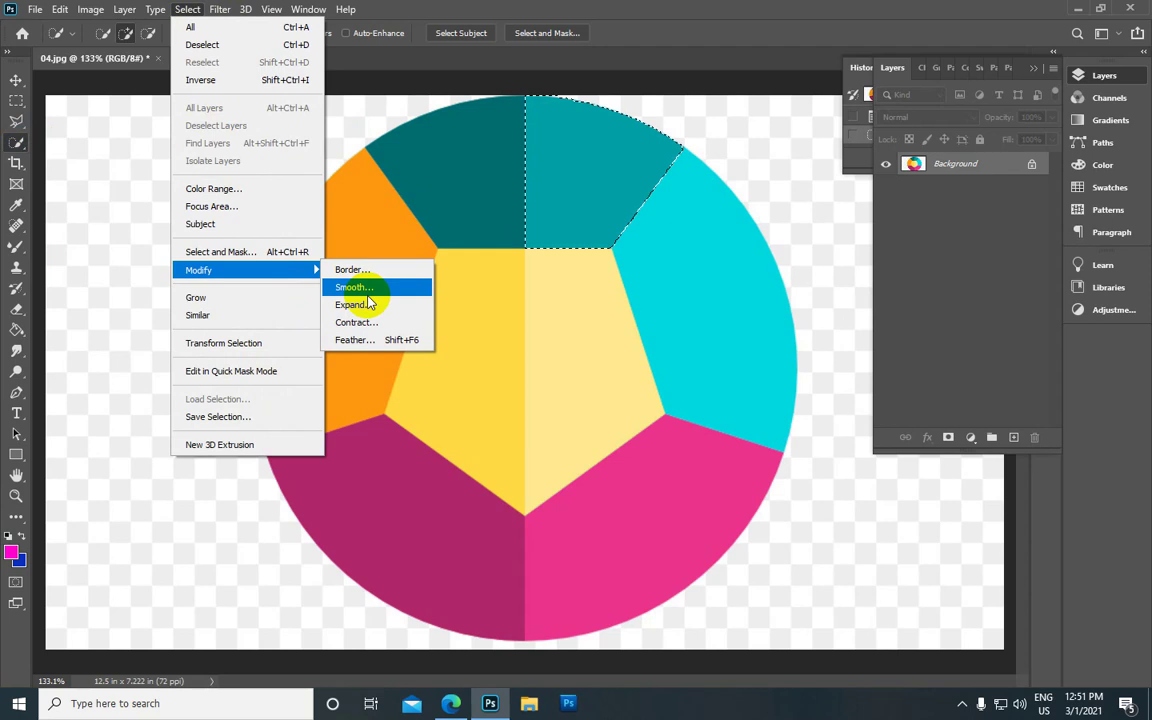
{"action": "left_click", "coordinate": [819, 187]}
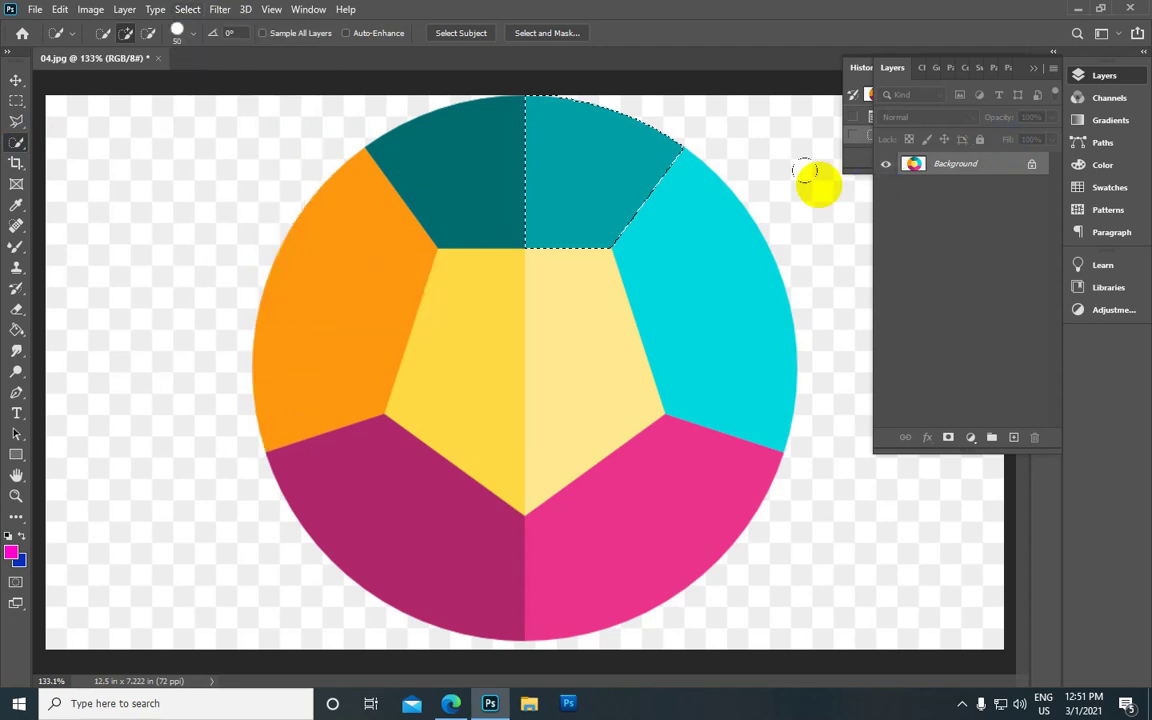
Step: Deselect the teal segment and draw a rectangular marquee selection on the checkered background beside the ball's upper left
{"action": "key", "text": "ctrl+d"}
{"action": "left_click_drag", "start_coordinate": [16, 101], "coordinate": [90, 110]}
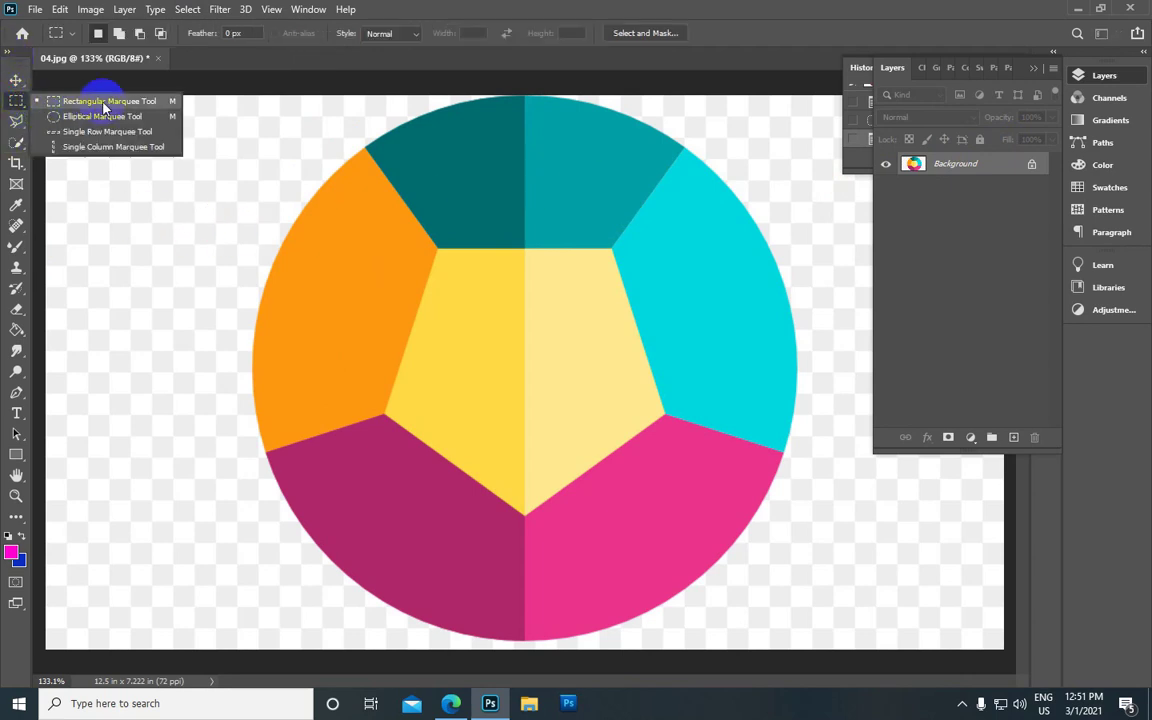
{"action": "left_click_drag", "start_coordinate": [113, 152], "coordinate": [259, 256]}
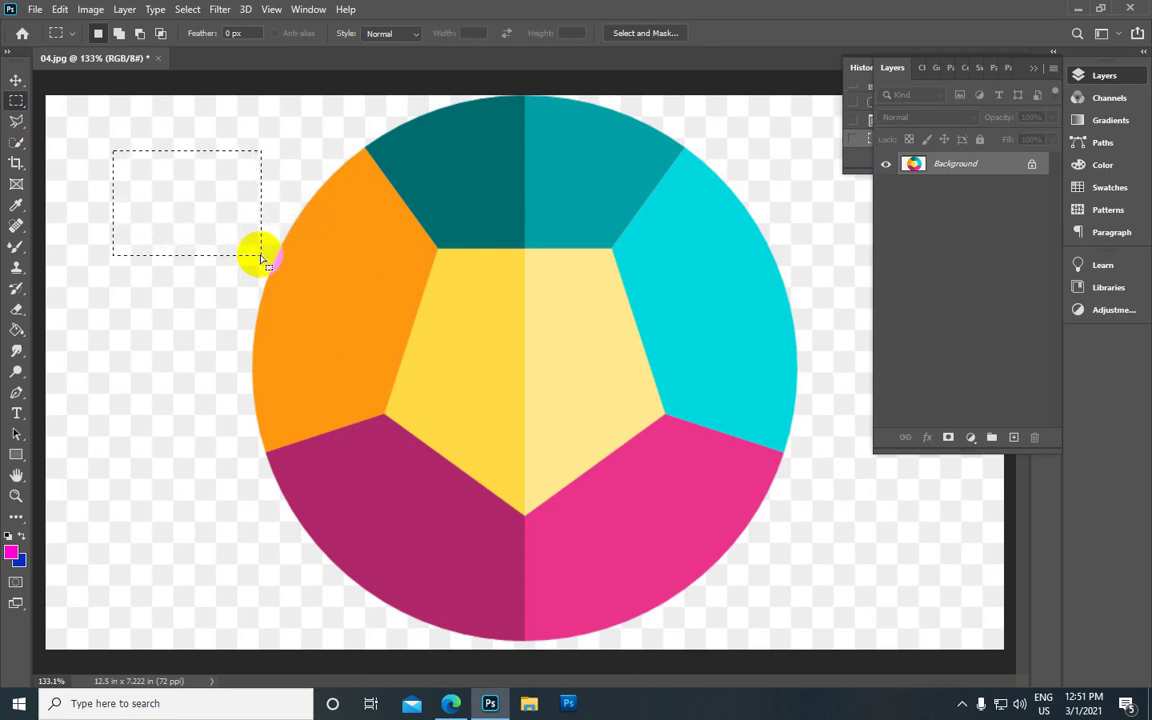
{"action": "scroll", "coordinate": [257, 250], "scroll_direction": "up", "scroll_amount": 2}
{"action": "scroll", "coordinate": [240, 200], "scroll_direction": "up", "scroll_amount": 3}
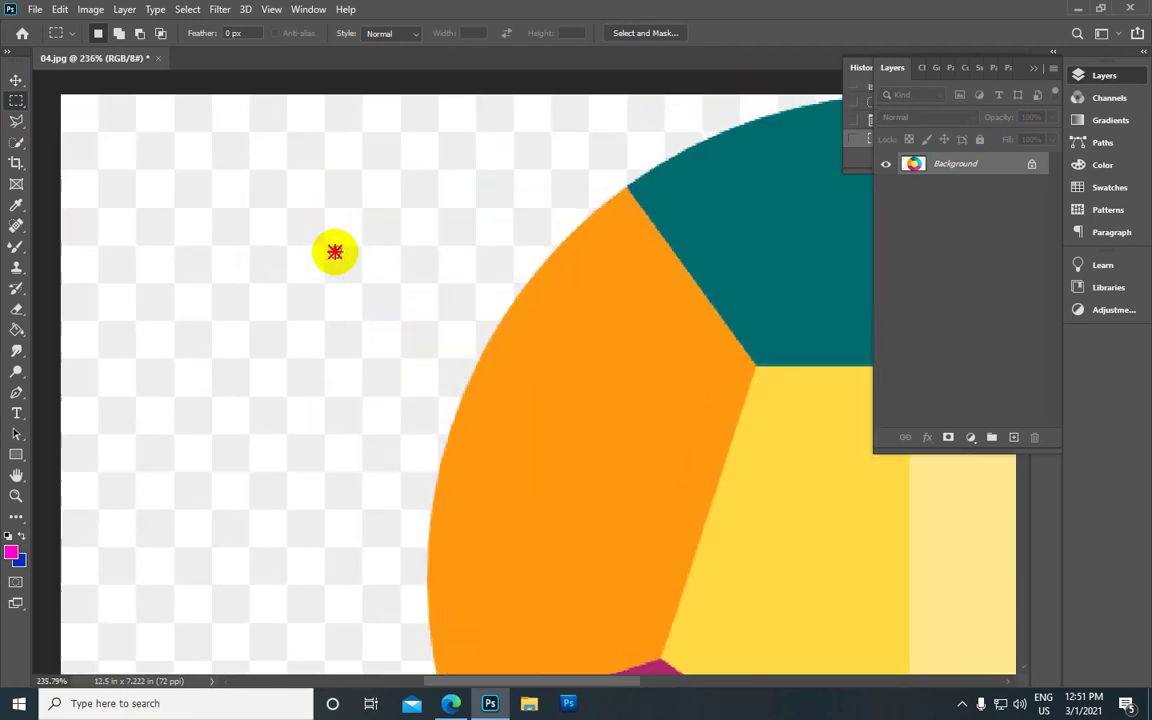
Step: Smooth the rectangular selection with a sample radius of 5 pixels and inspect its corners
{"action": "left_click", "coordinate": [187, 9]}
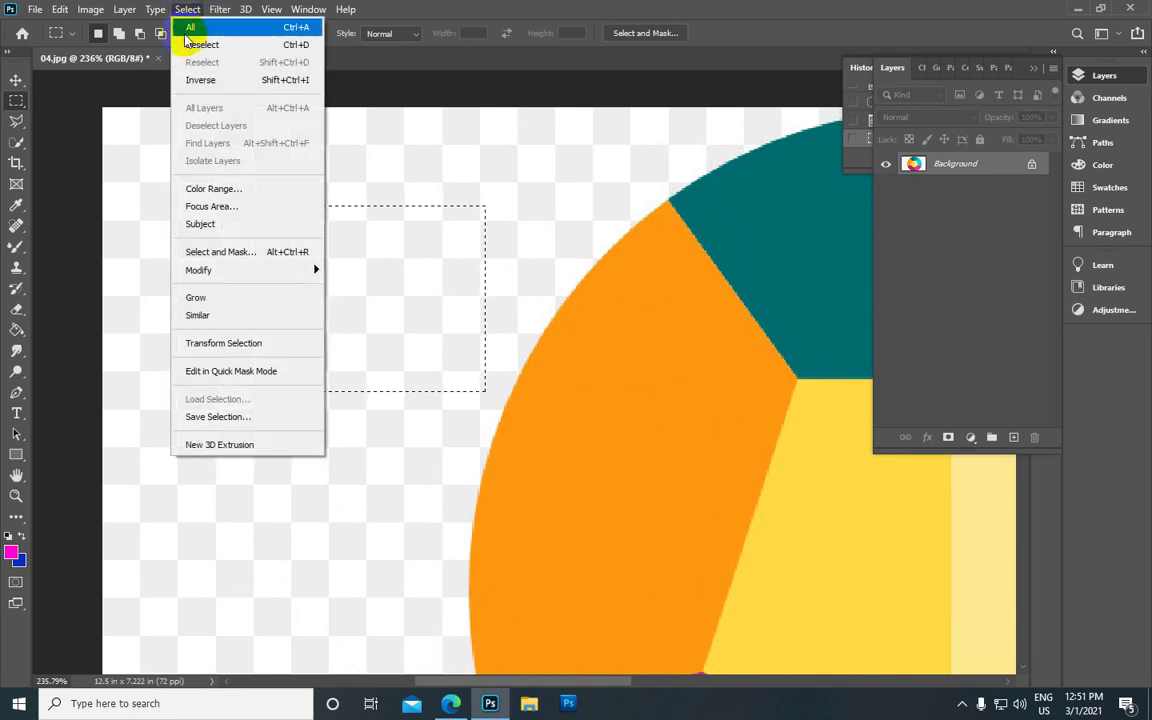
{"action": "mouse_move", "coordinate": [300, 279]}
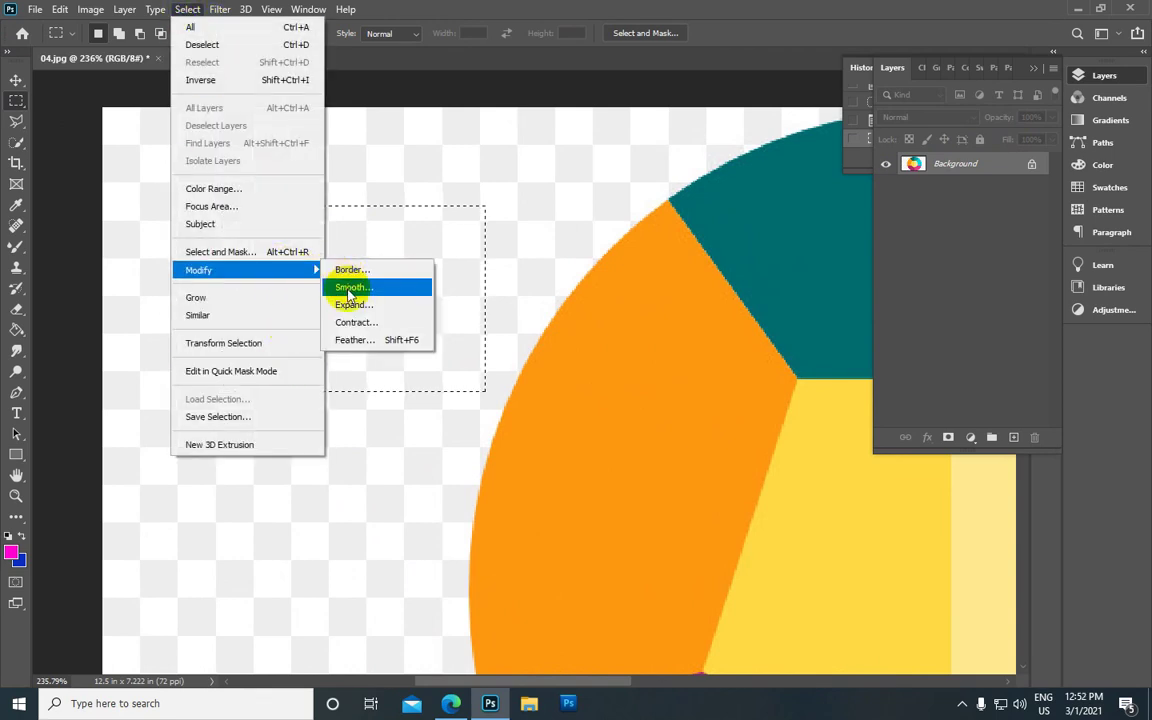
{"action": "left_click", "coordinate": [350, 288]}
{"action": "double_click", "coordinate": [122, 175]}
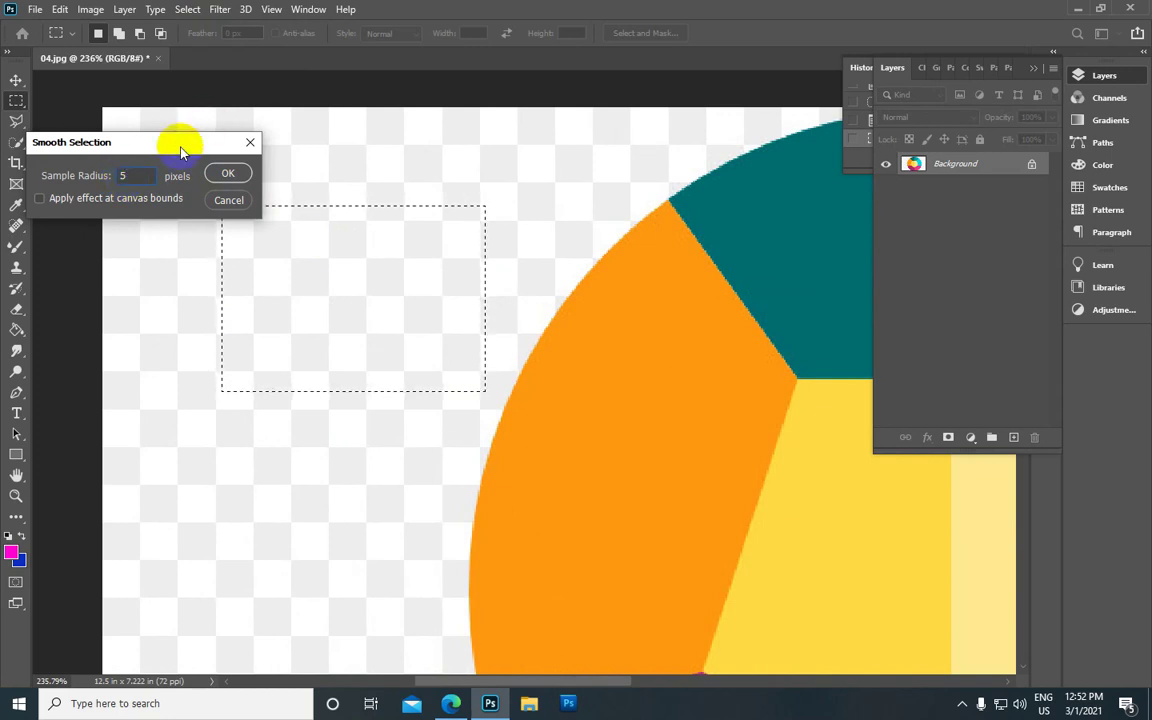
{"action": "left_click", "coordinate": [228, 174]}
{"action": "scroll", "coordinate": [481, 226], "scroll_direction": "up", "scroll_amount": 3}
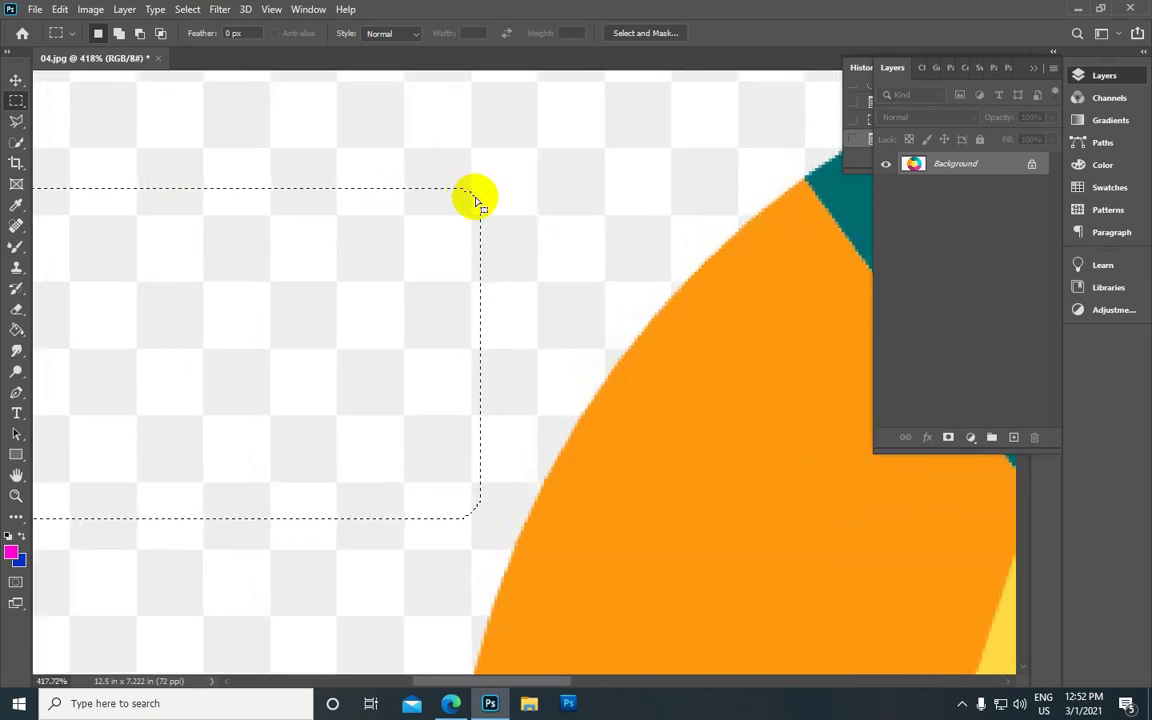
Step: Smooth the rectangular selection again with a sample radius of 10 pixels
{"action": "scroll", "coordinate": [474, 210], "scroll_direction": "down", "scroll_amount": 2}
{"action": "scroll", "coordinate": [477, 215], "scroll_direction": "down", "scroll_amount": 2}
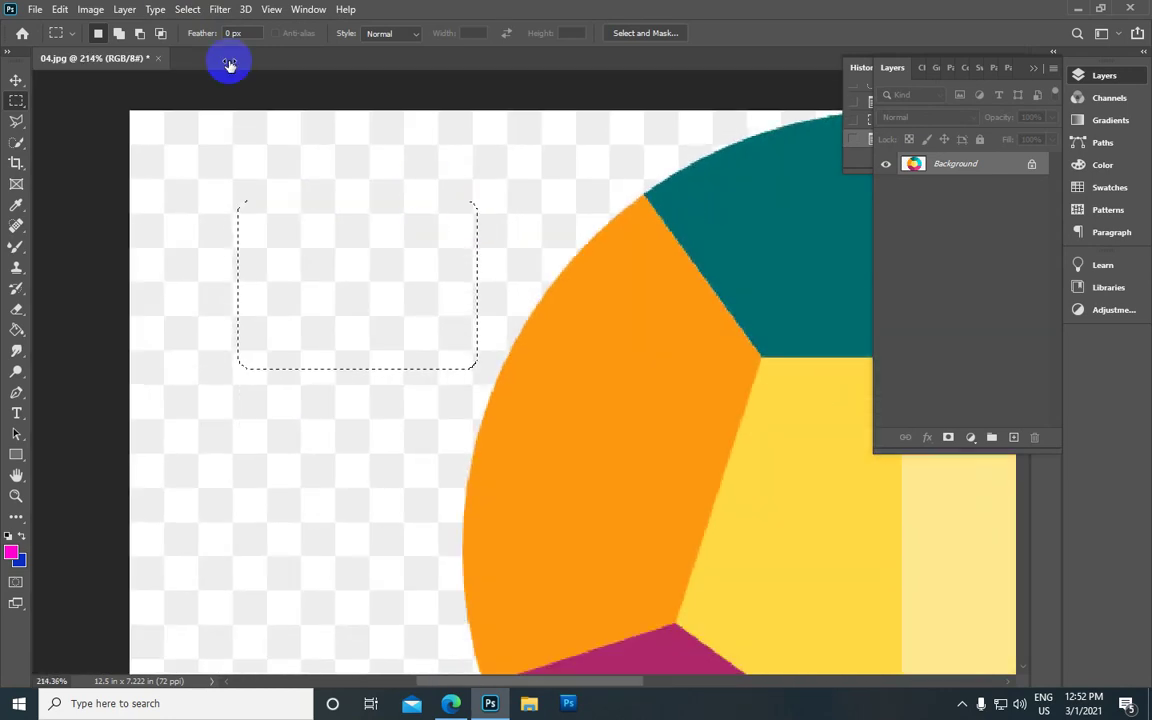
{"action": "left_click", "coordinate": [187, 9]}
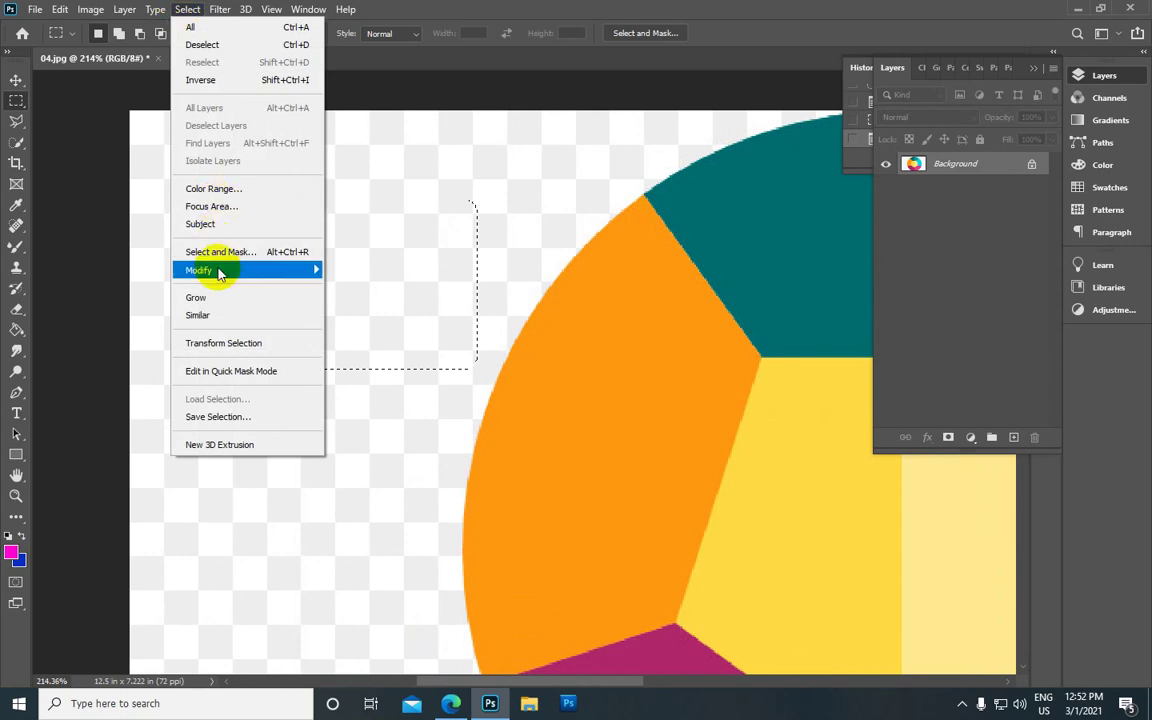
{"action": "mouse_move", "coordinate": [249, 270]}
{"action": "left_click", "coordinate": [345, 287]}
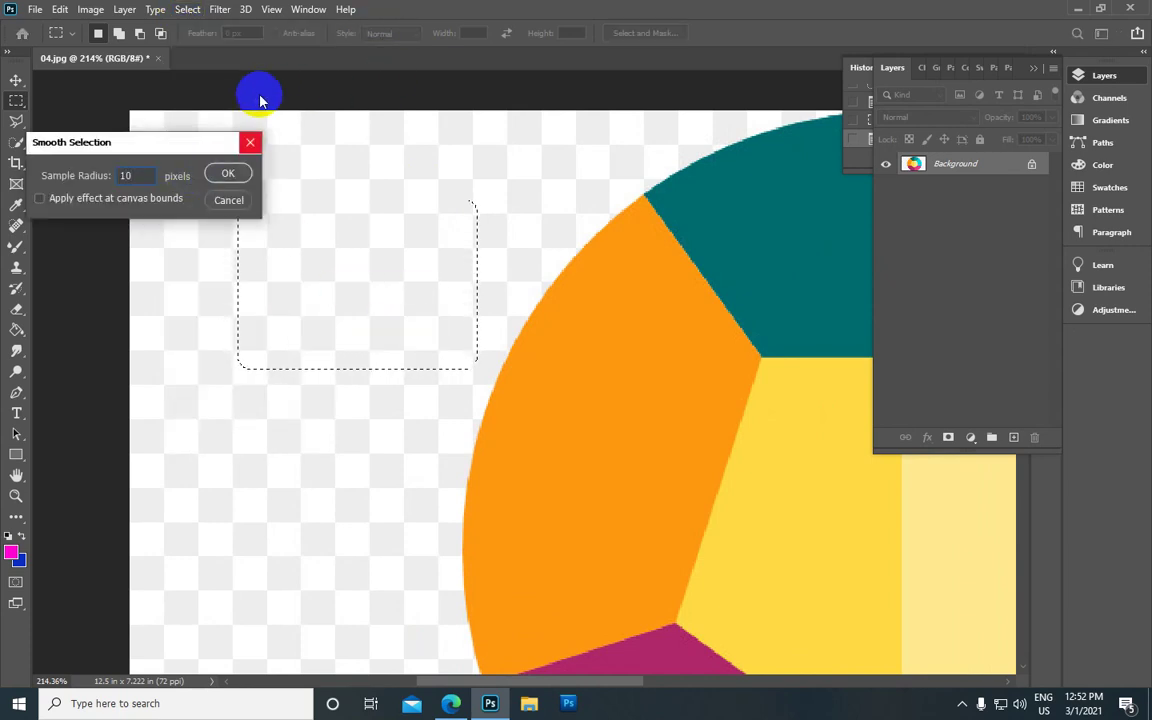
{"action": "left_click", "coordinate": [228, 173]}
{"action": "scroll", "coordinate": [357, 226], "scroll_direction": "up", "scroll_amount": 3}
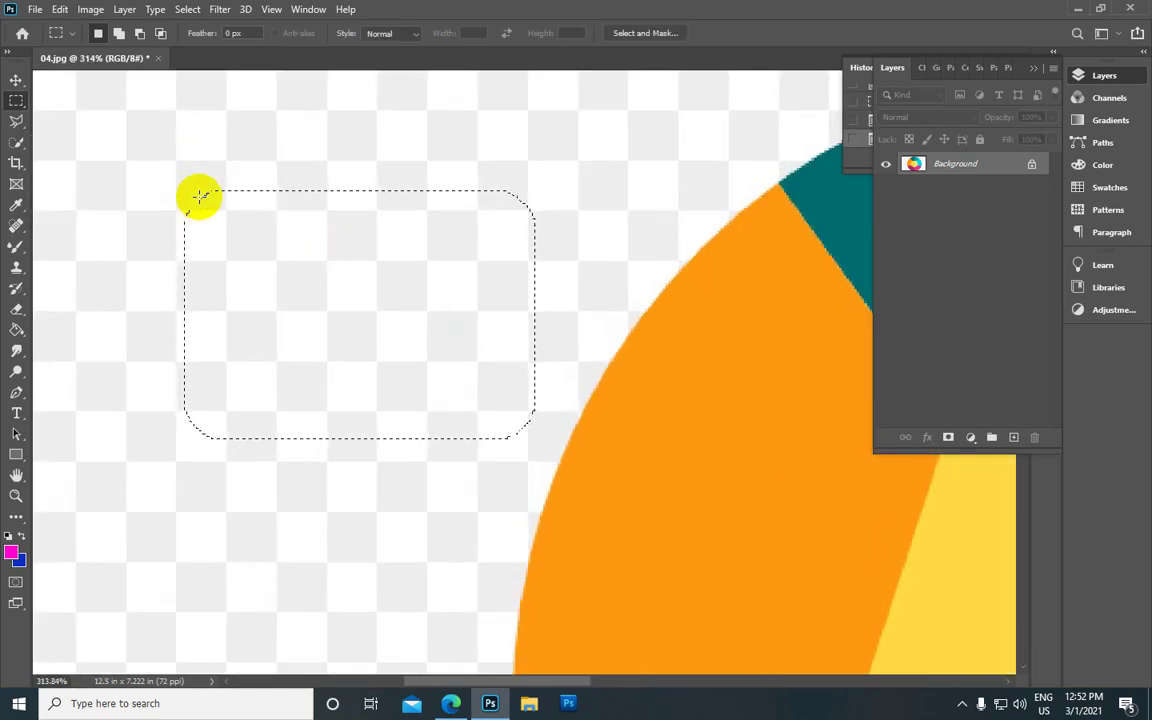
Step: Deselect the rounded rectangular selection on the checkered background
{"action": "scroll", "coordinate": [216, 180], "scroll_direction": "down", "scroll_amount": 3}
{"action": "scroll", "coordinate": [229, 188], "scroll_direction": "down", "scroll_amount": 2}
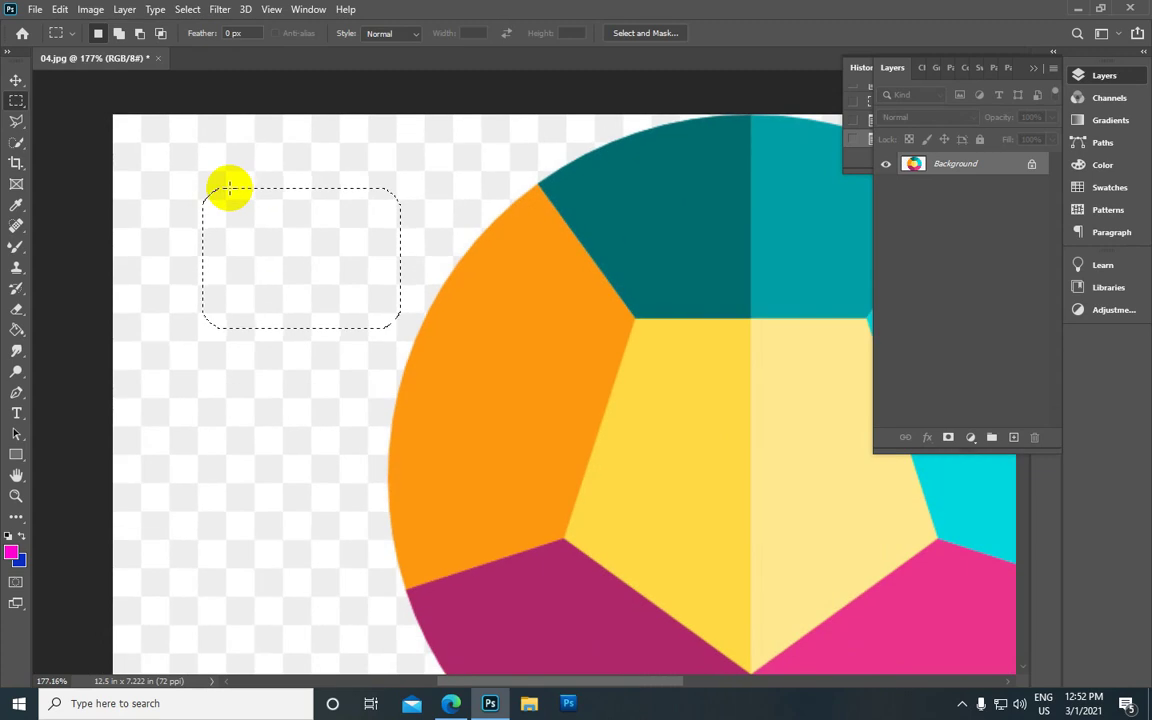
{"action": "left_click", "coordinate": [186, 9]}
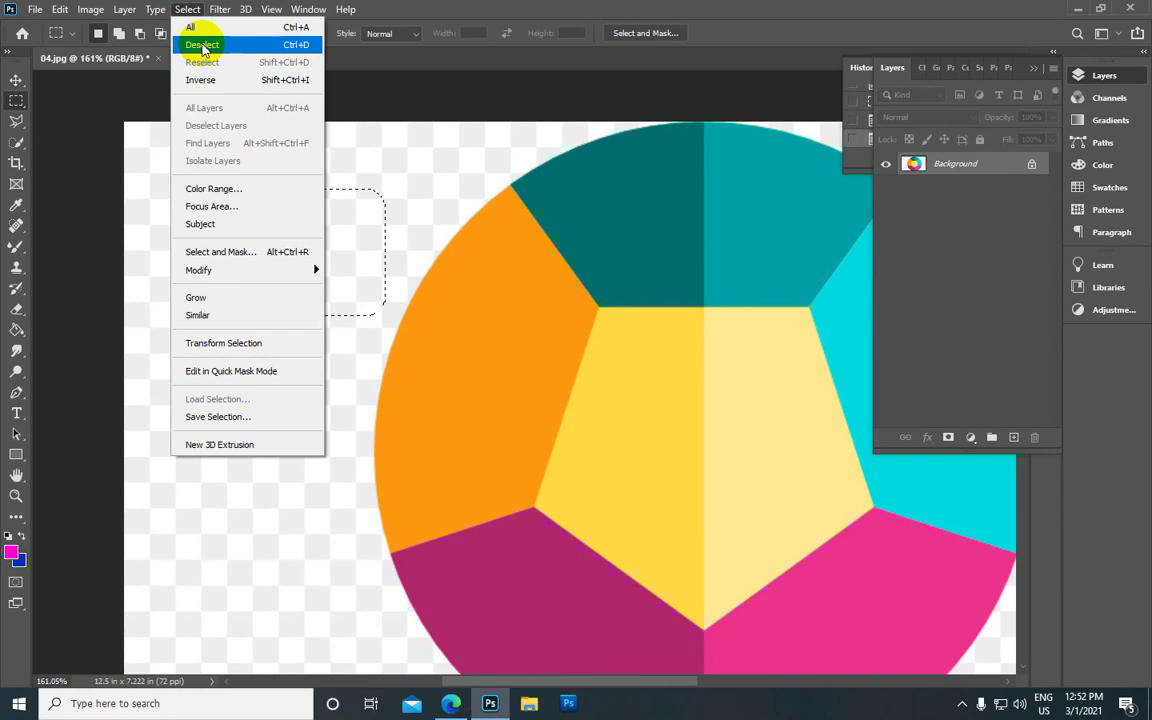
{"action": "left_click", "coordinate": [202, 45]}
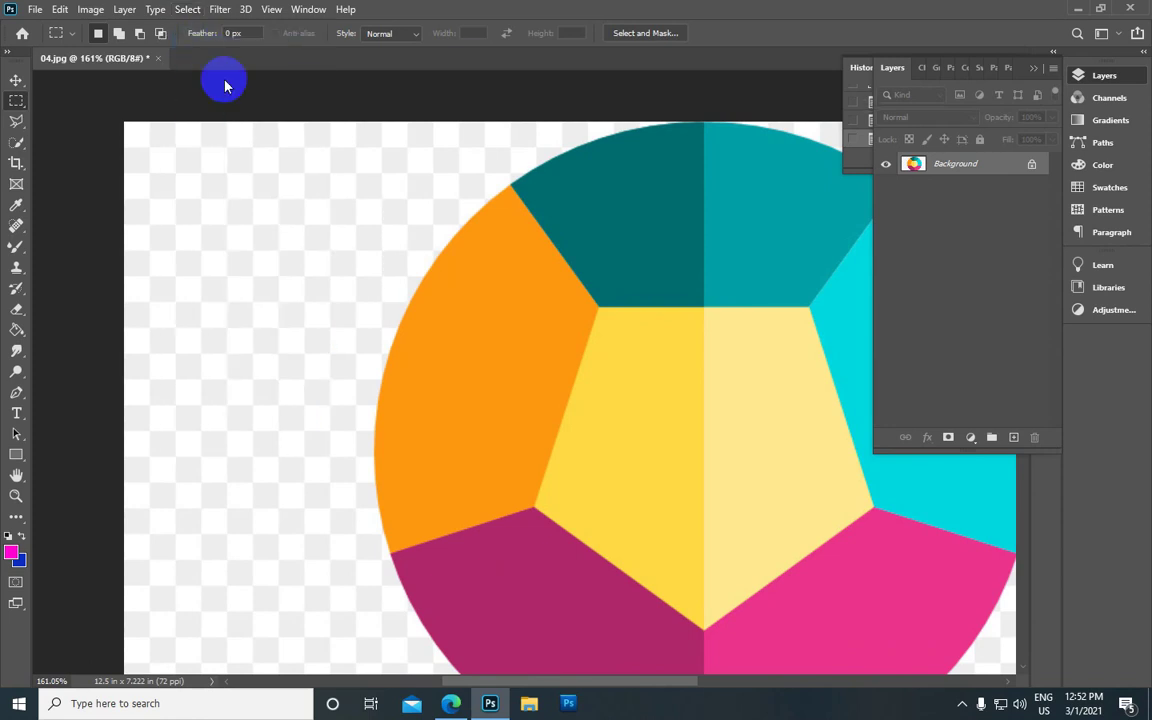
Step: Select the lighter teal segment above the pentagon using the Quick Selection tool
{"action": "scroll", "coordinate": [512, 208], "scroll_direction": "up", "scroll_amount": 1}
{"action": "left_click_drag", "start_coordinate": [552, 215], "coordinate": [222, 226]}
{"action": "left_click_drag", "start_coordinate": [15, 145], "coordinate": [87, 158]}
{"action": "left_click", "coordinate": [360, 233]}
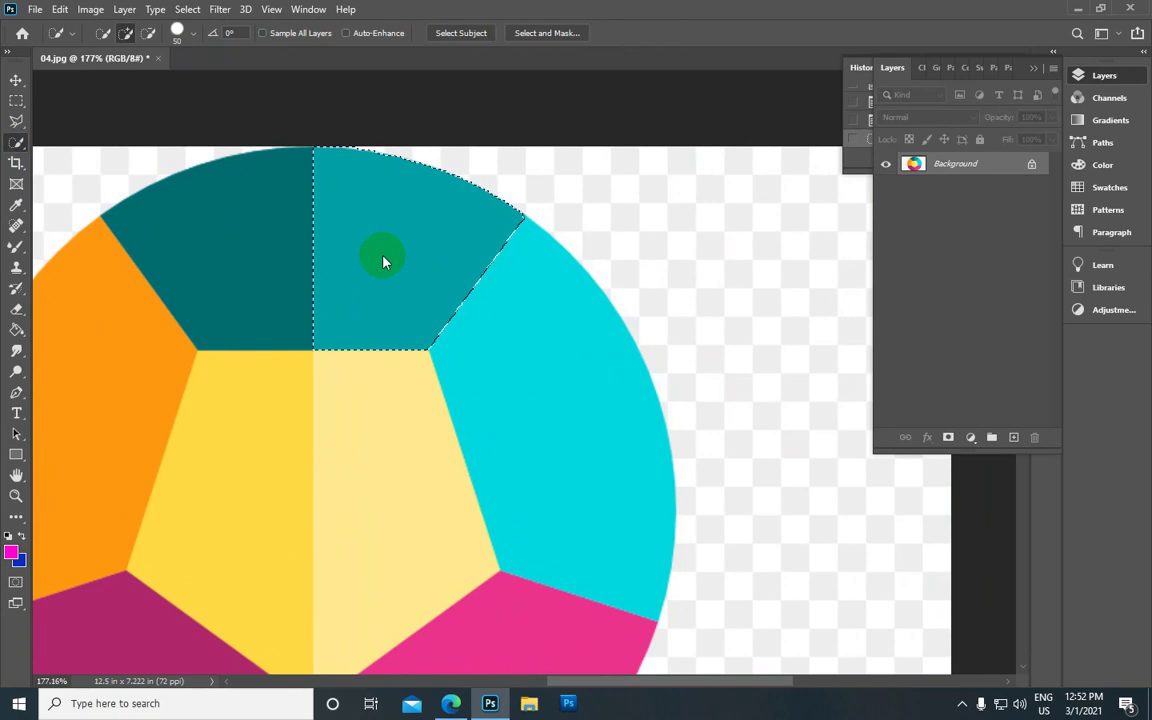
Step: Expand the teal segment's selection by 10 pixels
{"action": "left_click", "coordinate": [189, 9]}
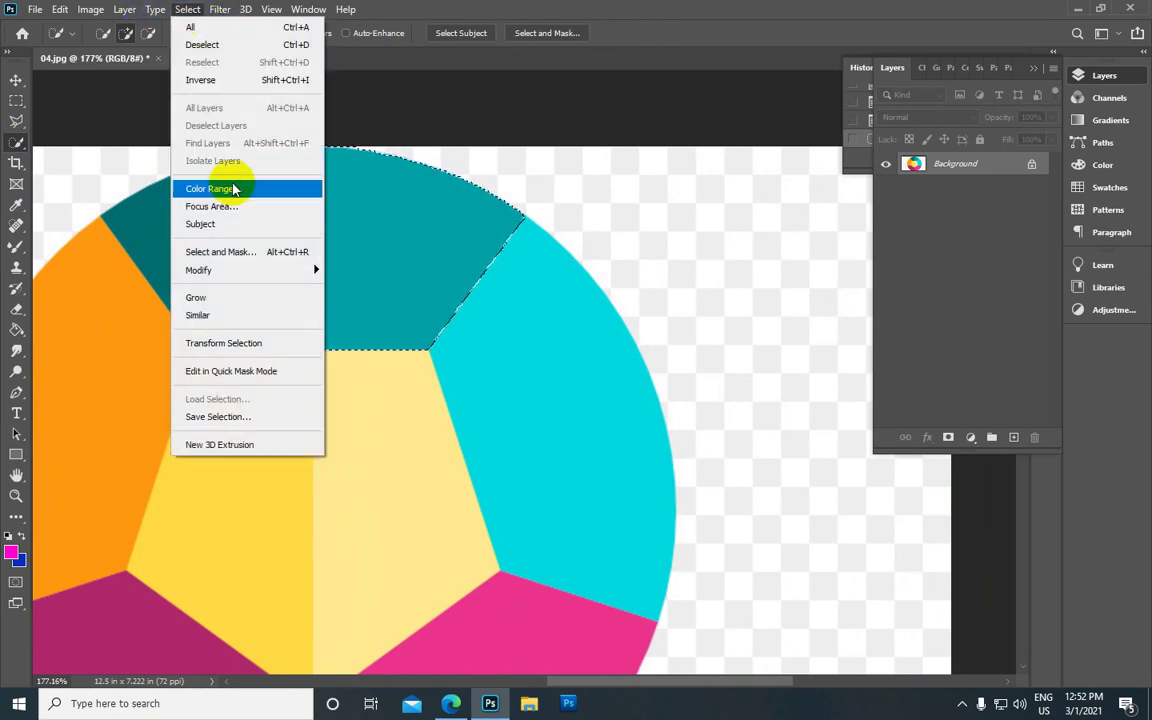
{"action": "mouse_move", "coordinate": [296, 279]}
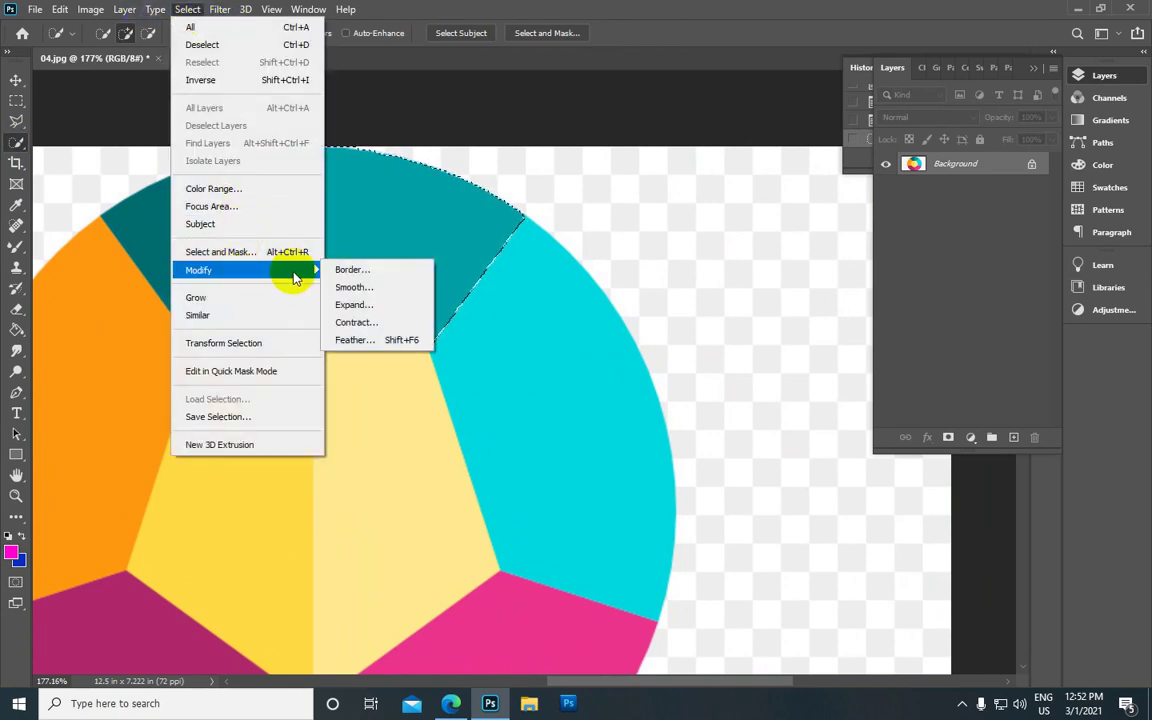
{"action": "left_click", "coordinate": [354, 306]}
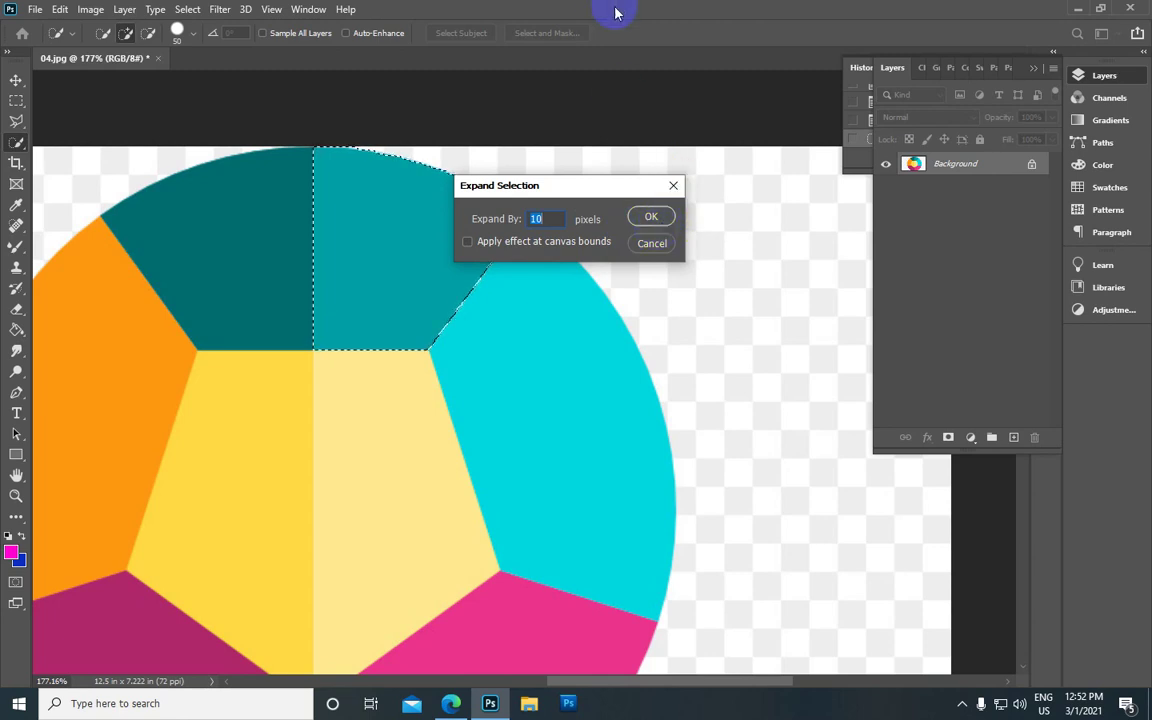
{"action": "left_click", "coordinate": [655, 217]}
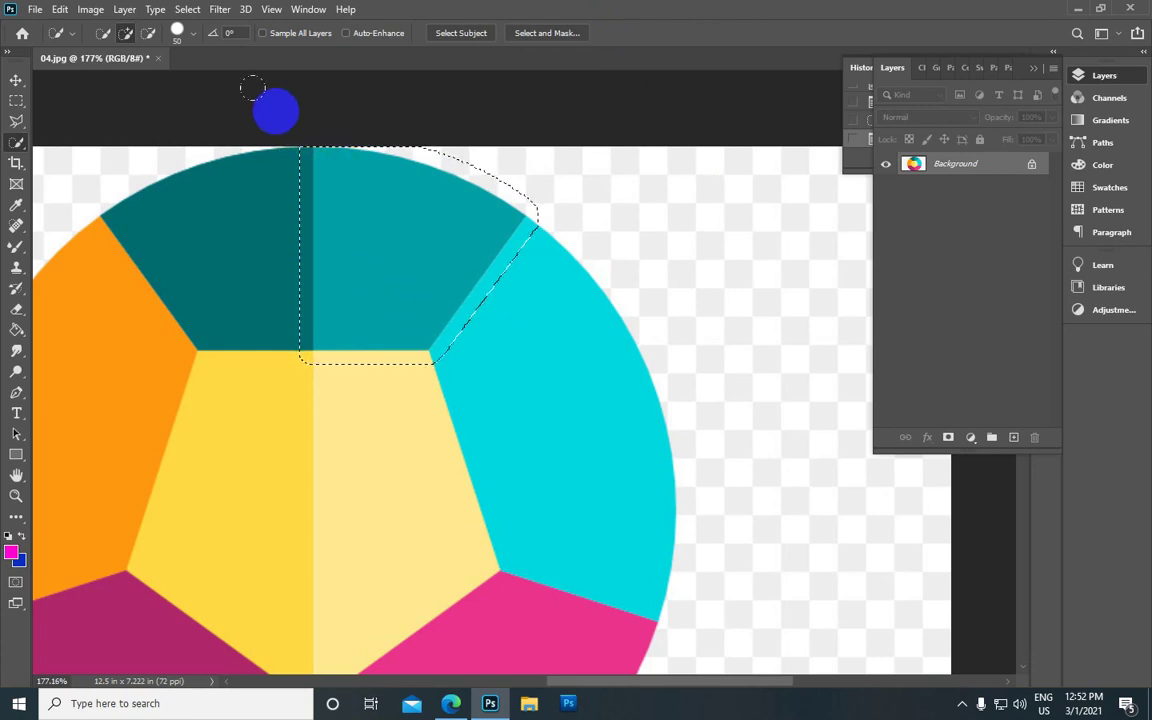
Step: Contract the expanded teal segment selection by 20 pixels
{"action": "left_click", "coordinate": [190, 11]}
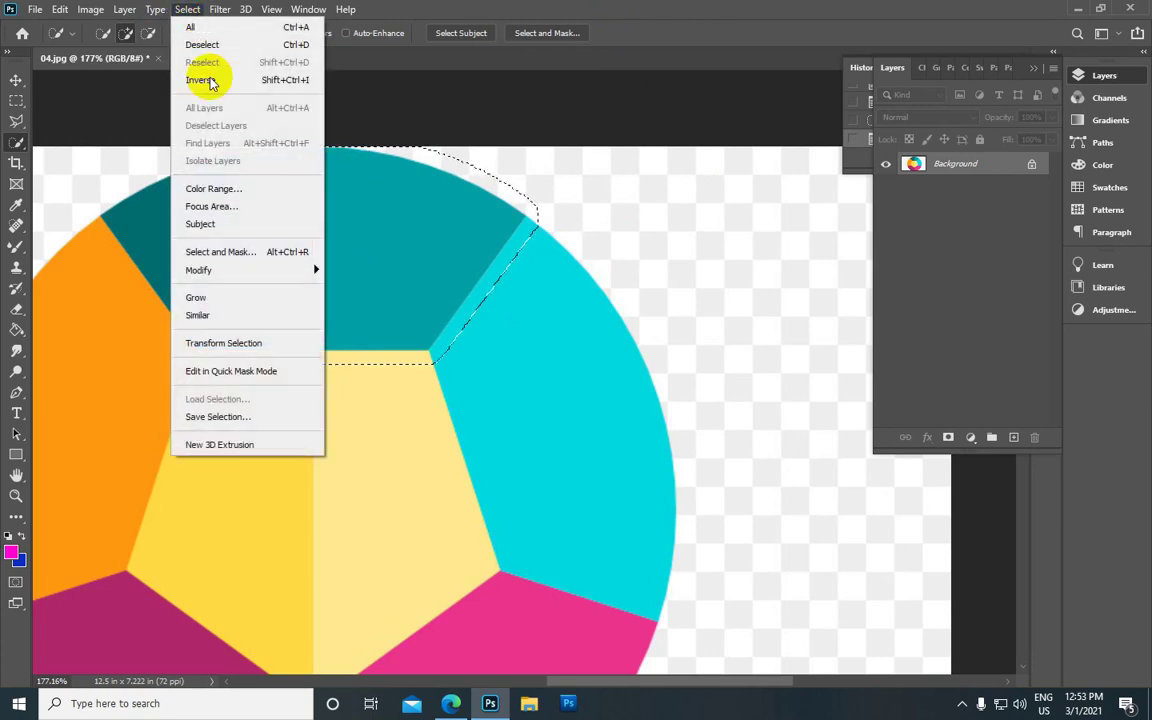
{"action": "mouse_move", "coordinate": [290, 276]}
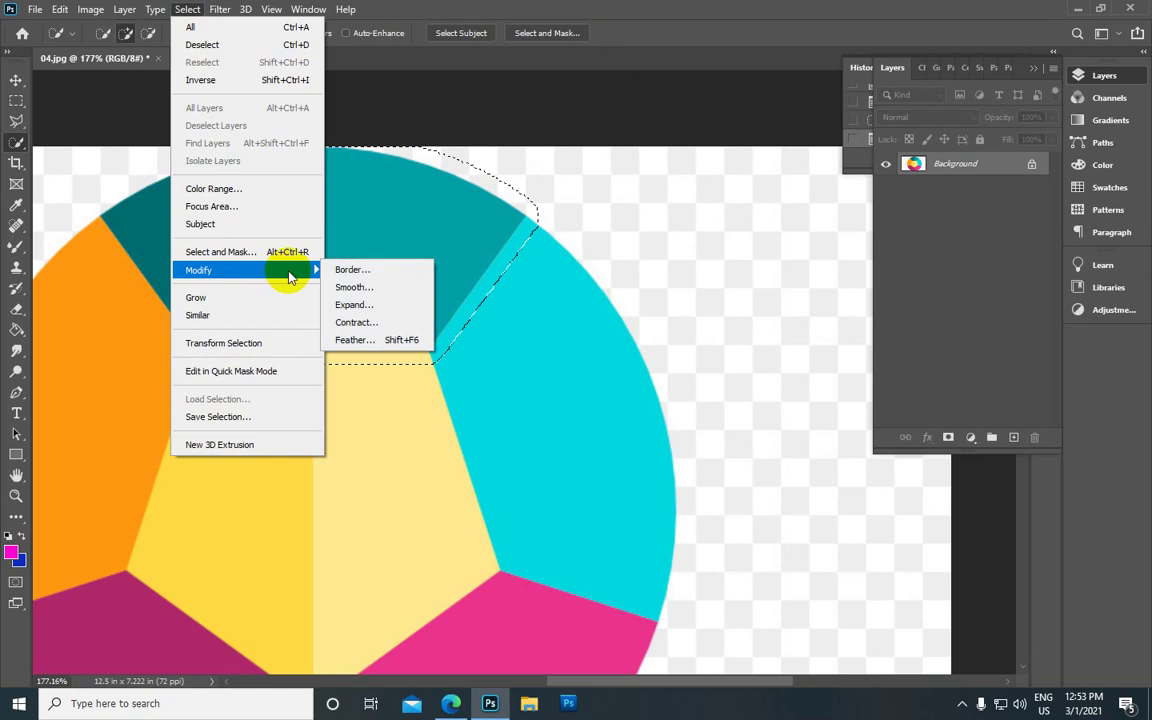
{"action": "left_click", "coordinate": [352, 322]}
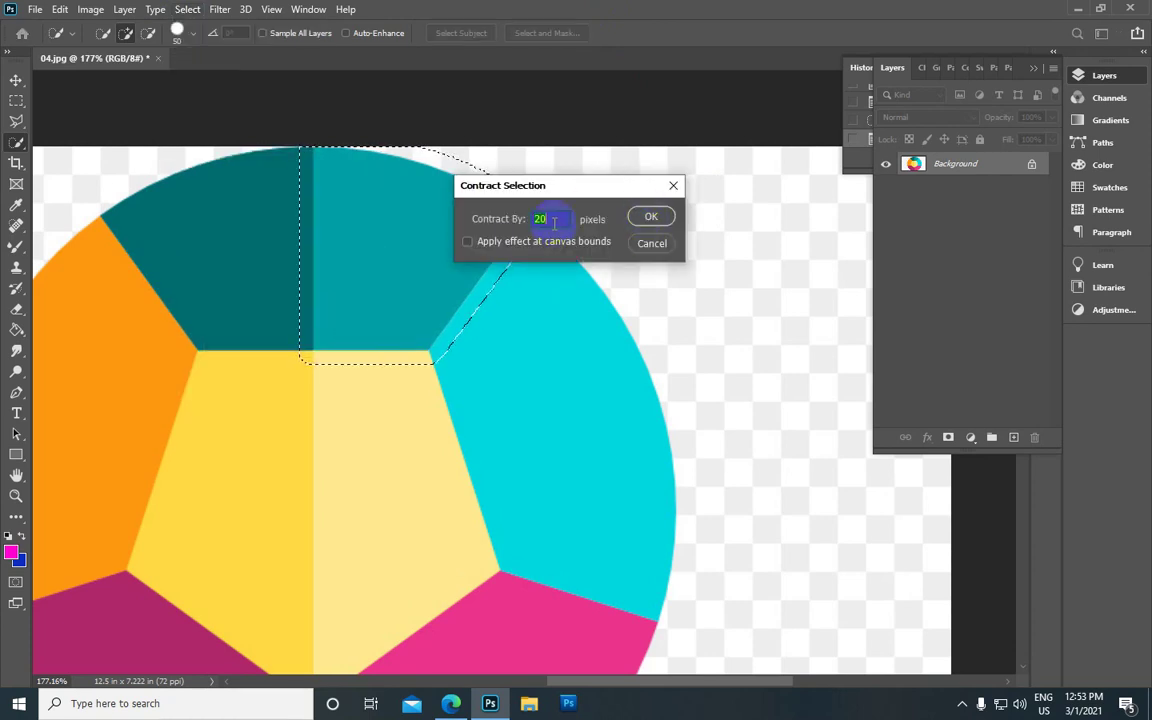
{"action": "left_click", "coordinate": [649, 218]}
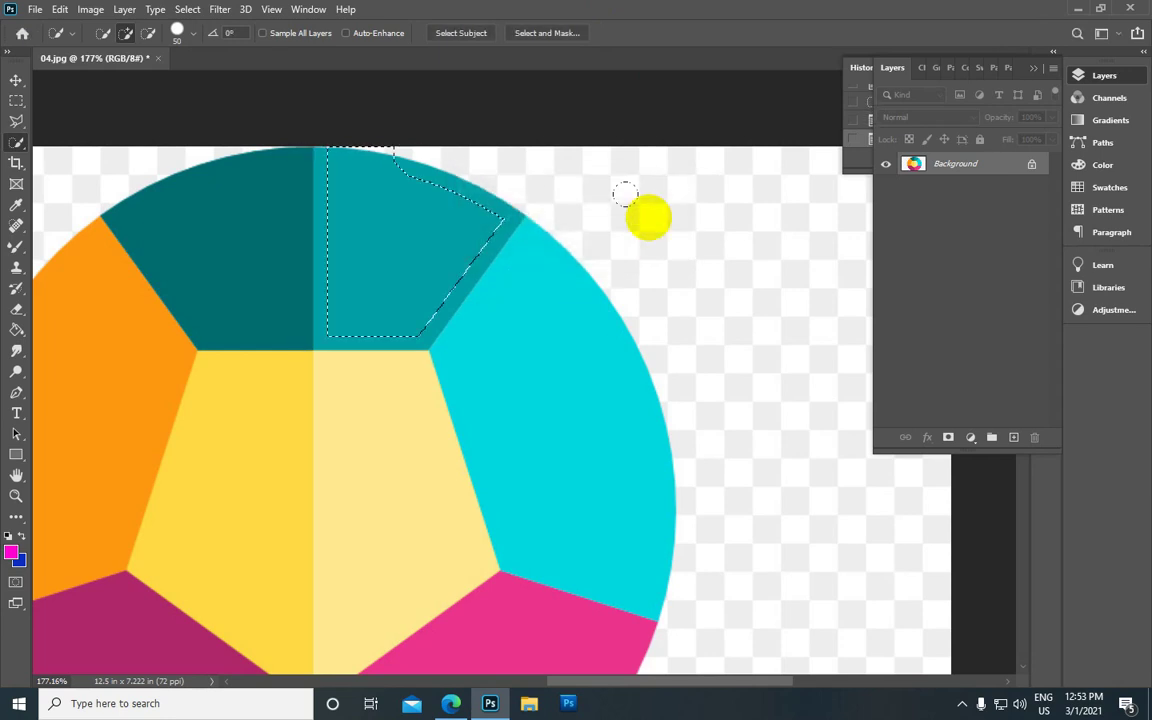
{"action": "scroll", "coordinate": [430, 233], "scroll_direction": "down", "scroll_amount": 2}
{"action": "scroll", "coordinate": [418, 228], "scroll_direction": "up", "scroll_amount": 2}
{"action": "left_click", "coordinate": [187, 9]}
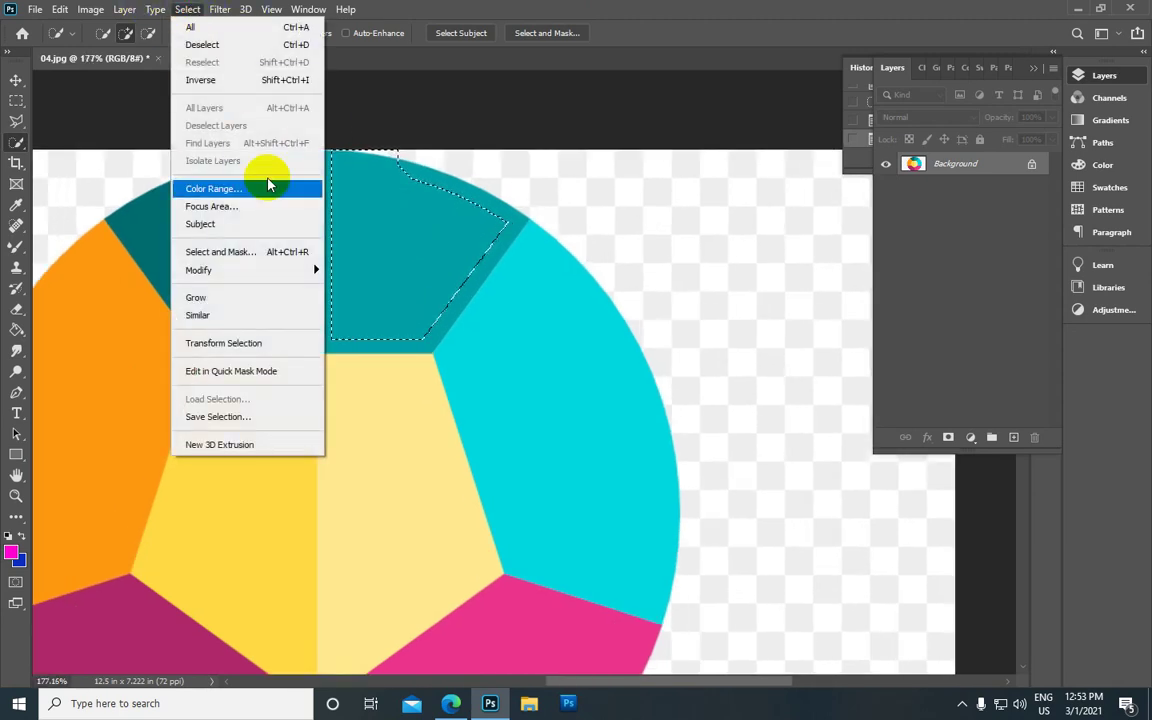
{"action": "mouse_move", "coordinate": [312, 271]}
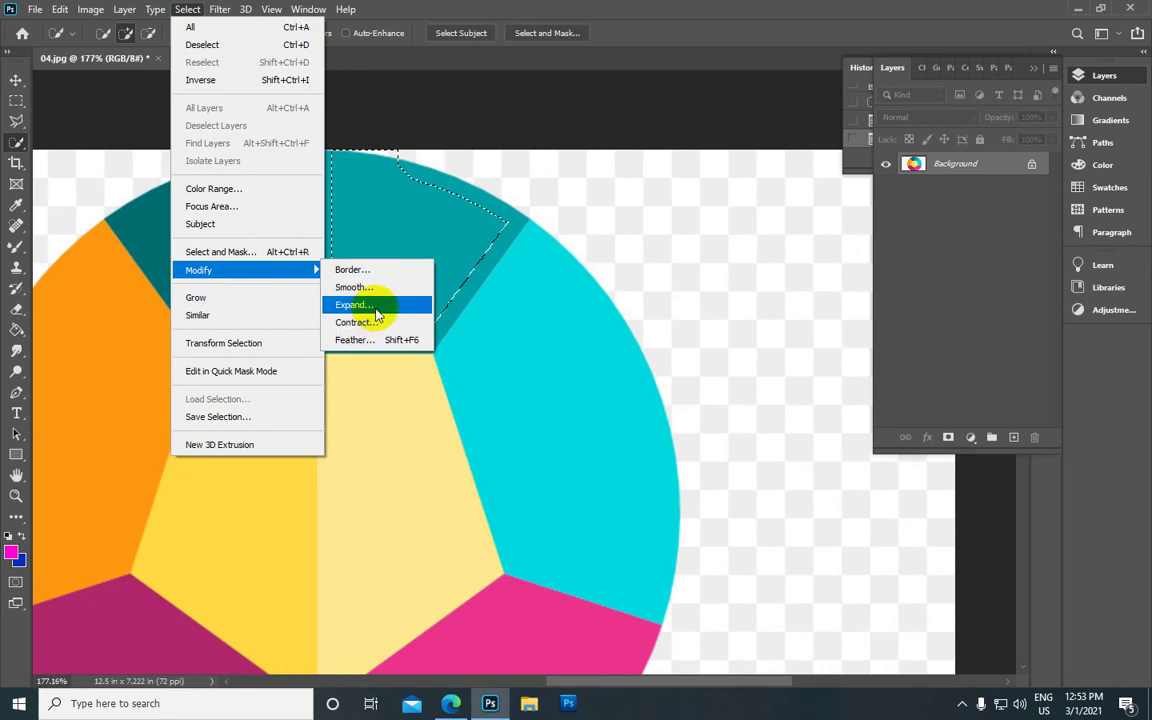
{"action": "left_click", "coordinate": [505, 188]}
Step: Deselect the teal segment and select the bright cyan segment with the Quick Selection tool
{"action": "key", "text": "ctrl+d"}
{"action": "scroll", "coordinate": [508, 294], "scroll_direction": "down", "scroll_amount": 1}
{"action": "left_click_drag", "start_coordinate": [383, 384], "coordinate": [420, 240]}
{"action": "left_click", "coordinate": [587, 234]}
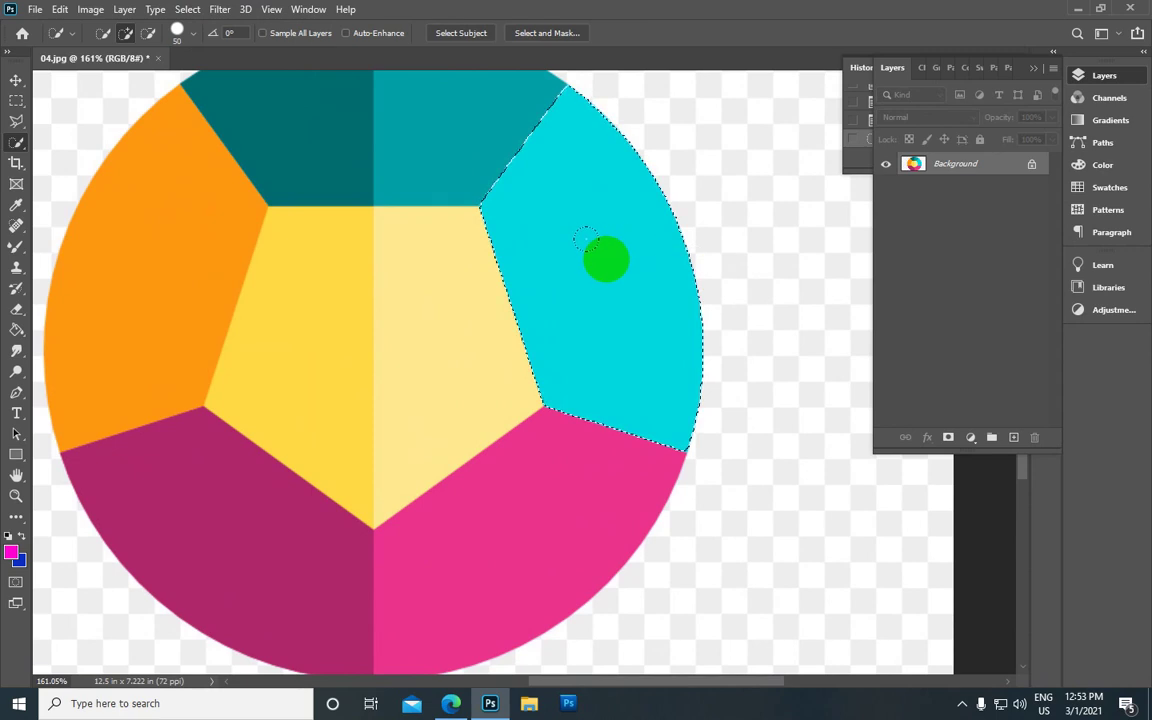
Step: Feather the cyan segment's selection with a radius of 50 pixels
{"action": "left_click", "coordinate": [187, 9]}
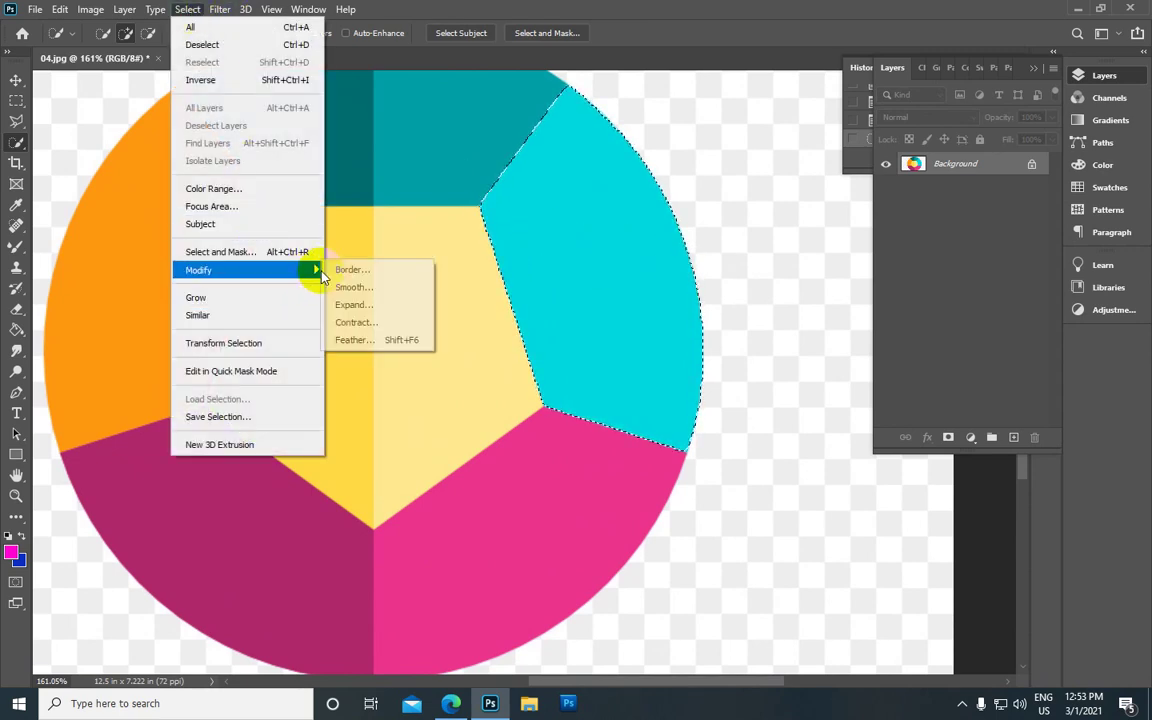
{"action": "left_click", "coordinate": [407, 342]}
{"action": "double_click", "coordinate": [255, 229]}
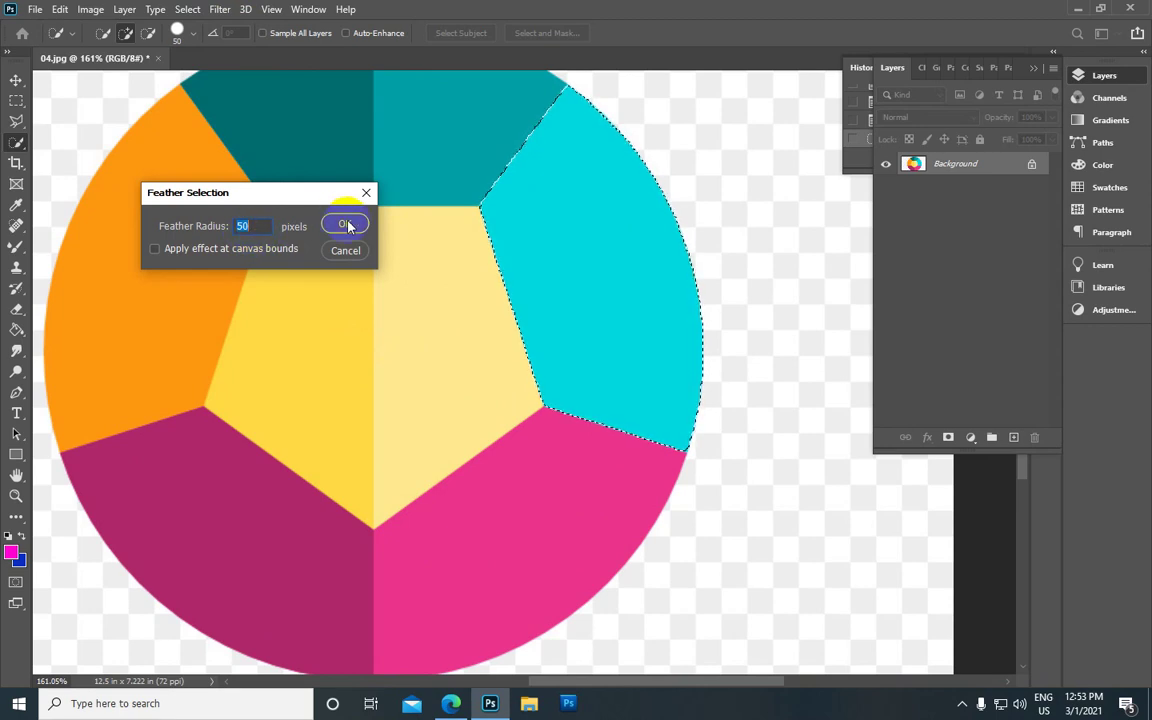
{"action": "left_click", "coordinate": [345, 225]}
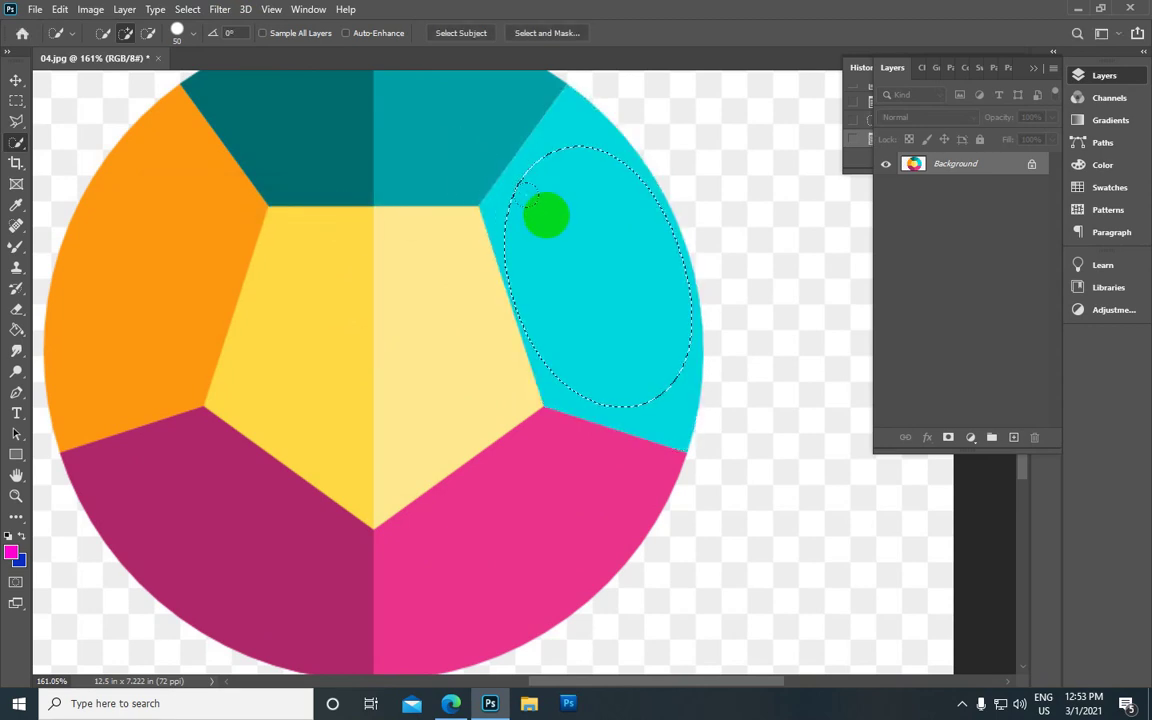
Step: Fill the feathered selection on the cyan segment with the magenta foreground colour ff00cc and inspect the soft edges
{"action": "left_click", "coordinate": [10, 555]}
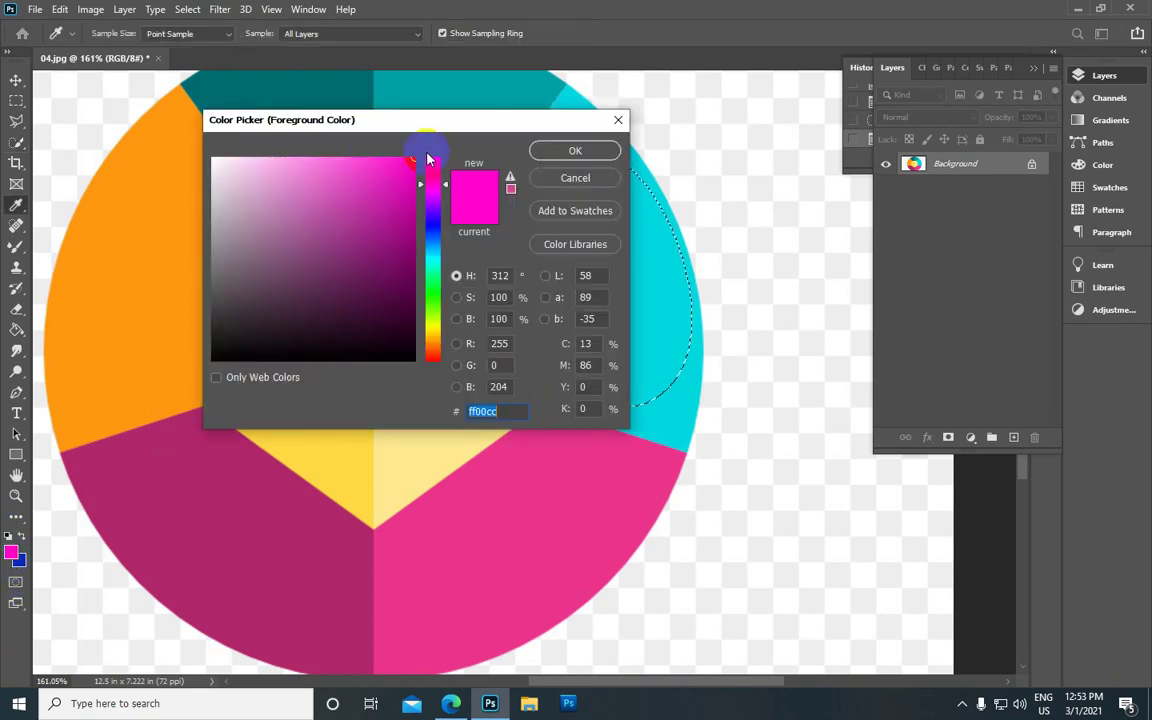
{"action": "left_click", "coordinate": [566, 151]}
{"action": "key", "text": "w"}
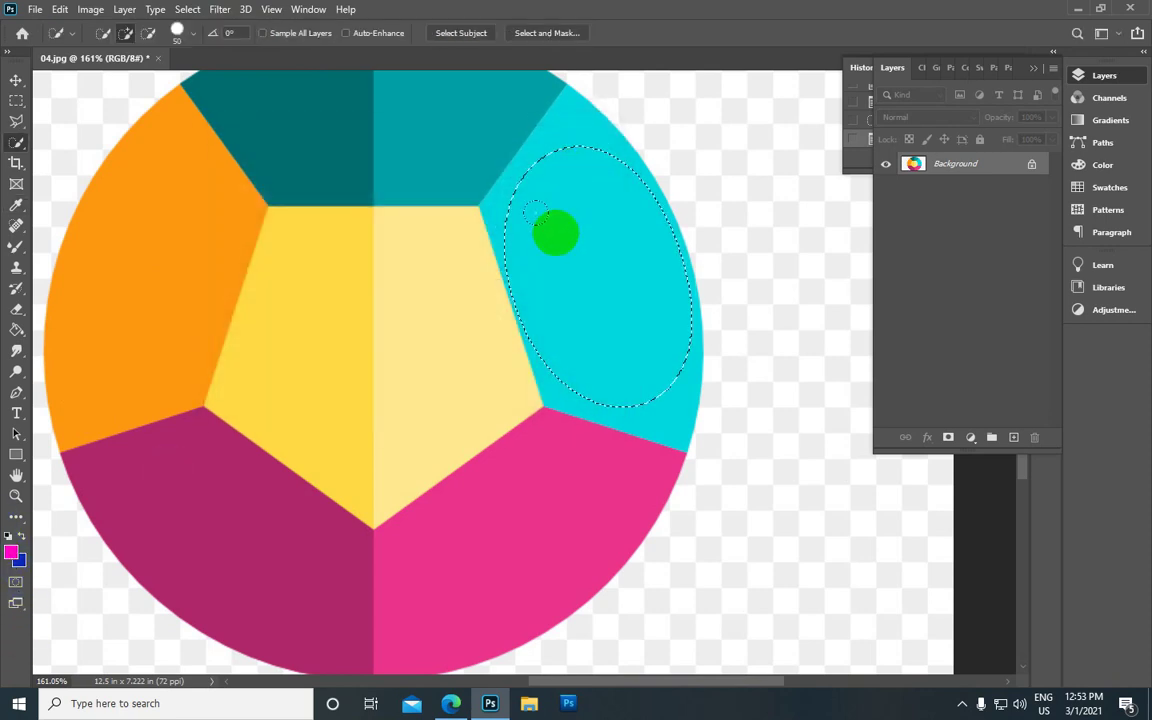
{"action": "key", "text": "alt+BackSpace"}
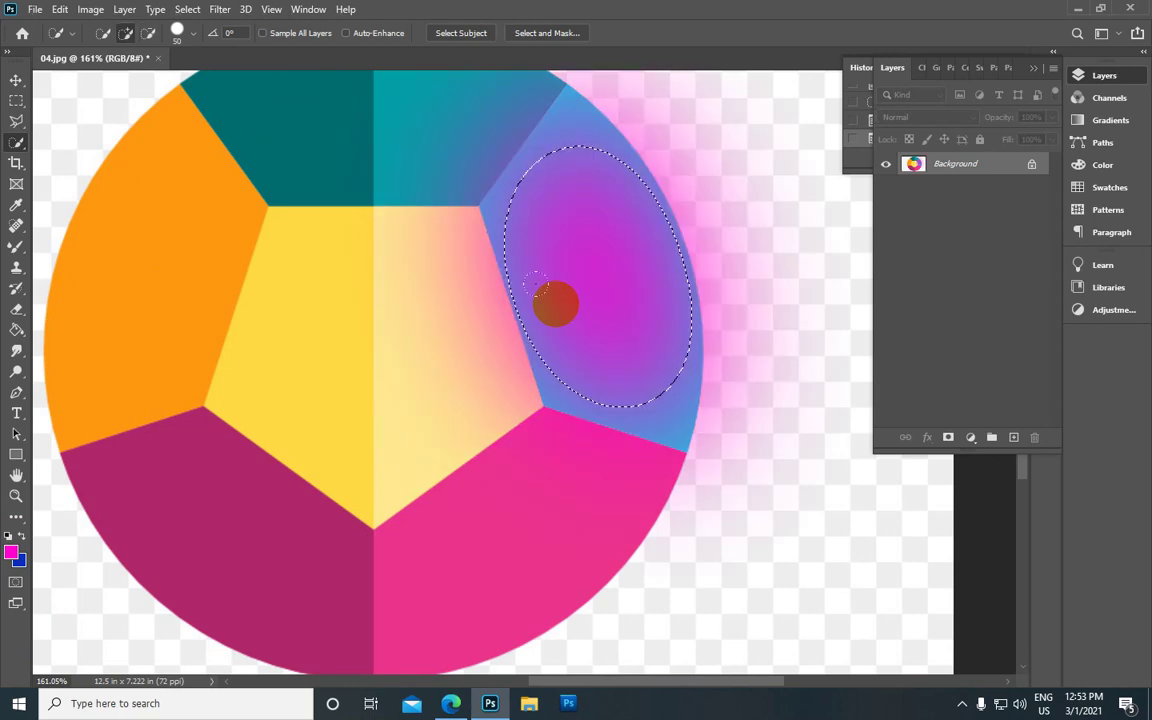
{"action": "scroll", "coordinate": [602, 235], "scroll_direction": "down", "scroll_amount": 2}
{"action": "scroll", "coordinate": [637, 245], "scroll_direction": "up", "scroll_amount": 3}
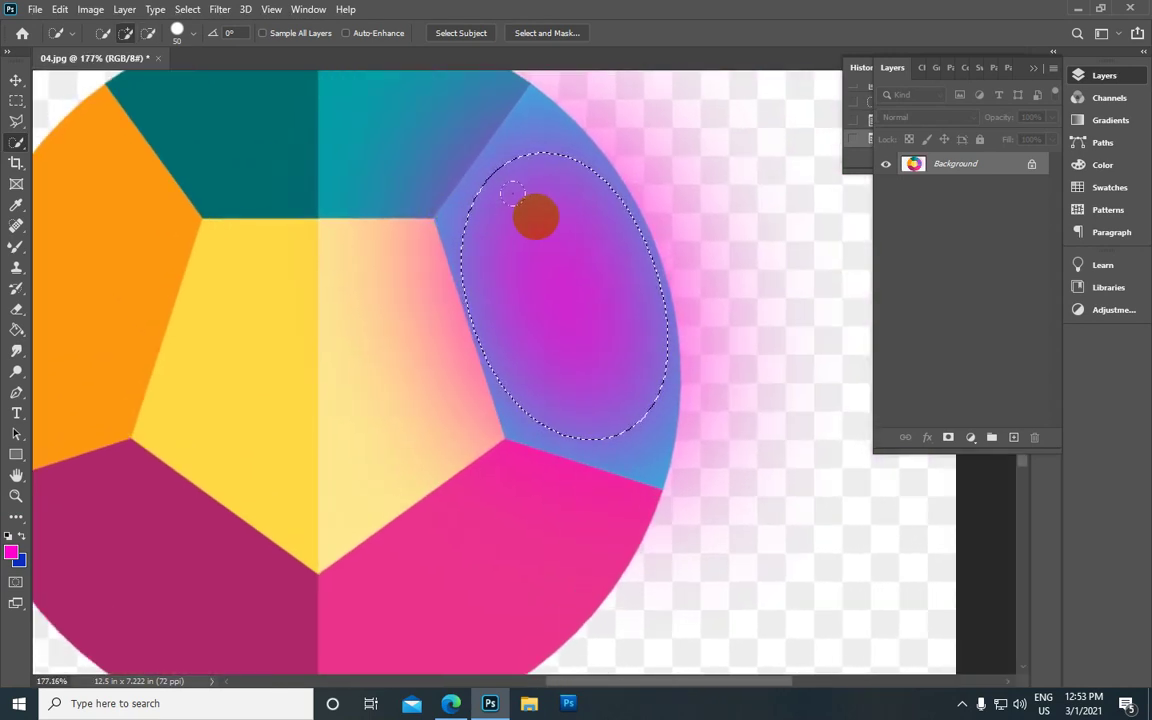
Step: Clear the feathered selection on the ball's cyan segment and examine the soft magenta fill
{"action": "key", "text": "ctrl+d"}
{"action": "scroll", "coordinate": [541, 102], "scroll_direction": "down", "scroll_amount": 3}
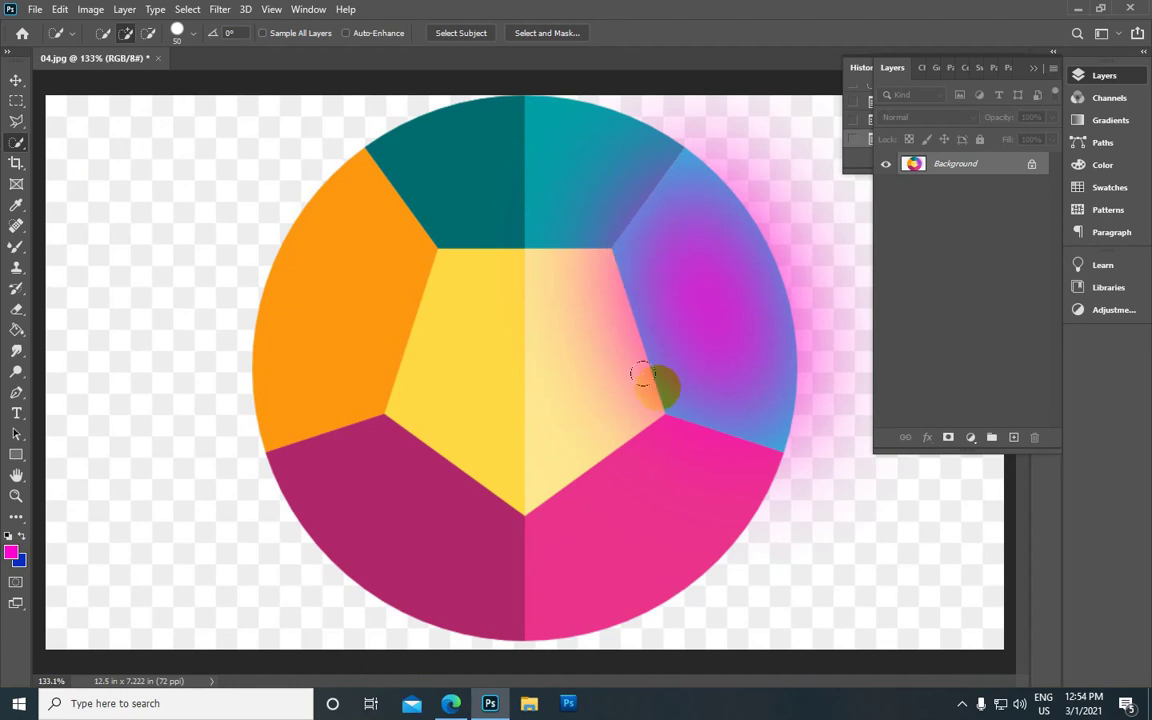
{"action": "scroll", "coordinate": [697, 309], "scroll_direction": "up", "scroll_amount": 2}
{"action": "scroll", "coordinate": [679, 281], "scroll_direction": "down", "scroll_amount": 3}
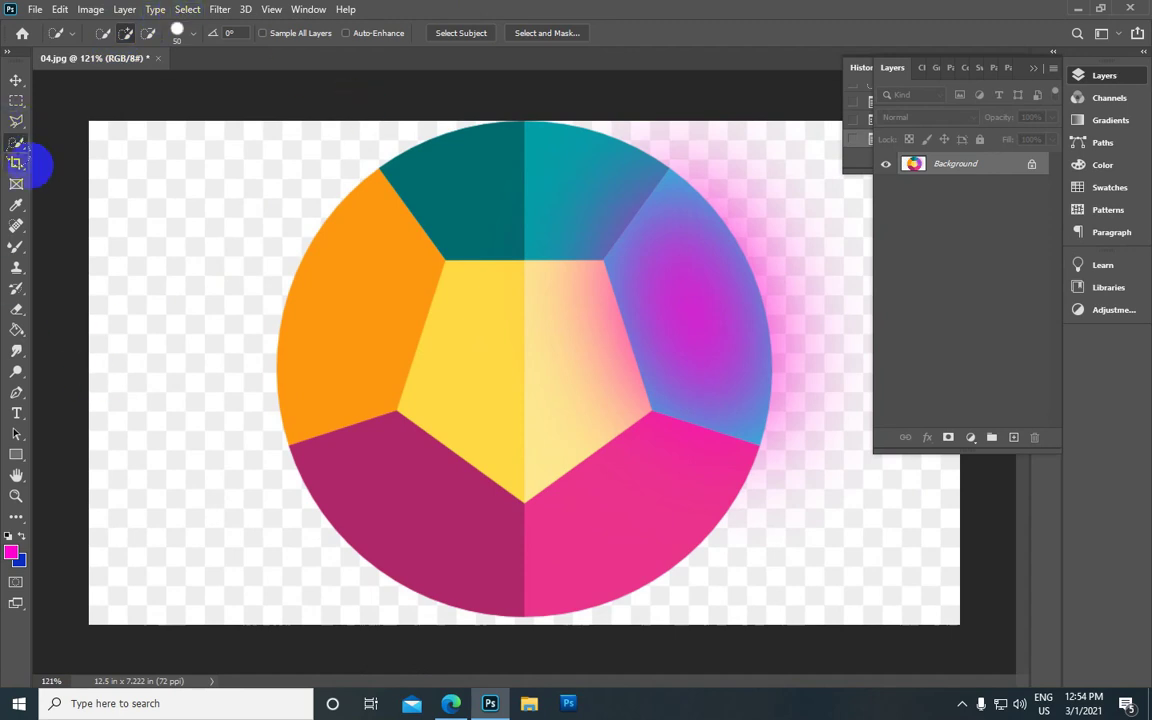
Step: Select the magenta-tinted segment with the Quick Selection tool and review the Modify selection options
{"action": "left_click", "coordinate": [655, 255]}
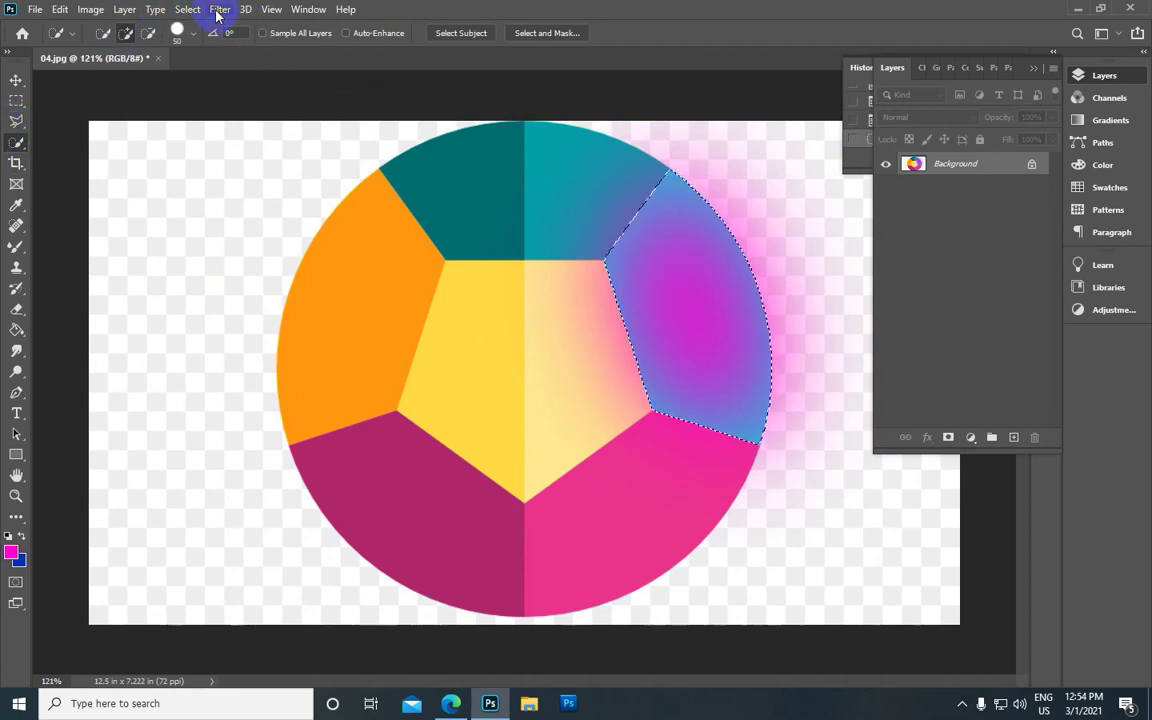
{"action": "left_click", "coordinate": [182, 12]}
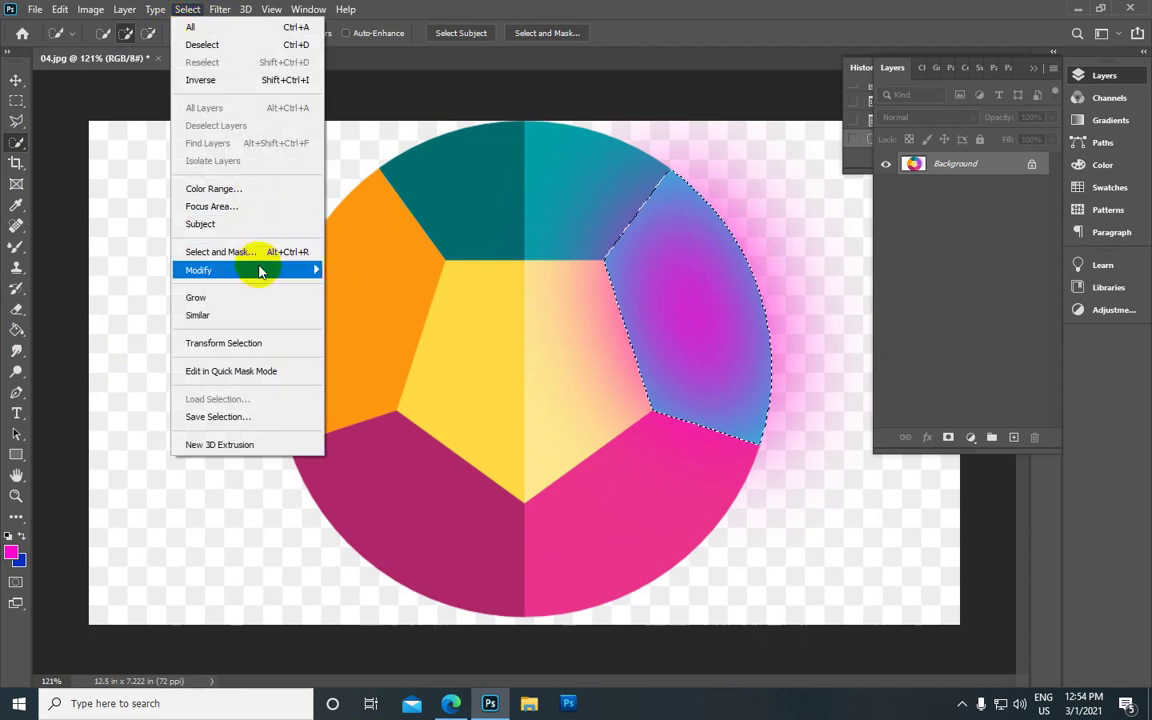
{"action": "mouse_move", "coordinate": [260, 280]}
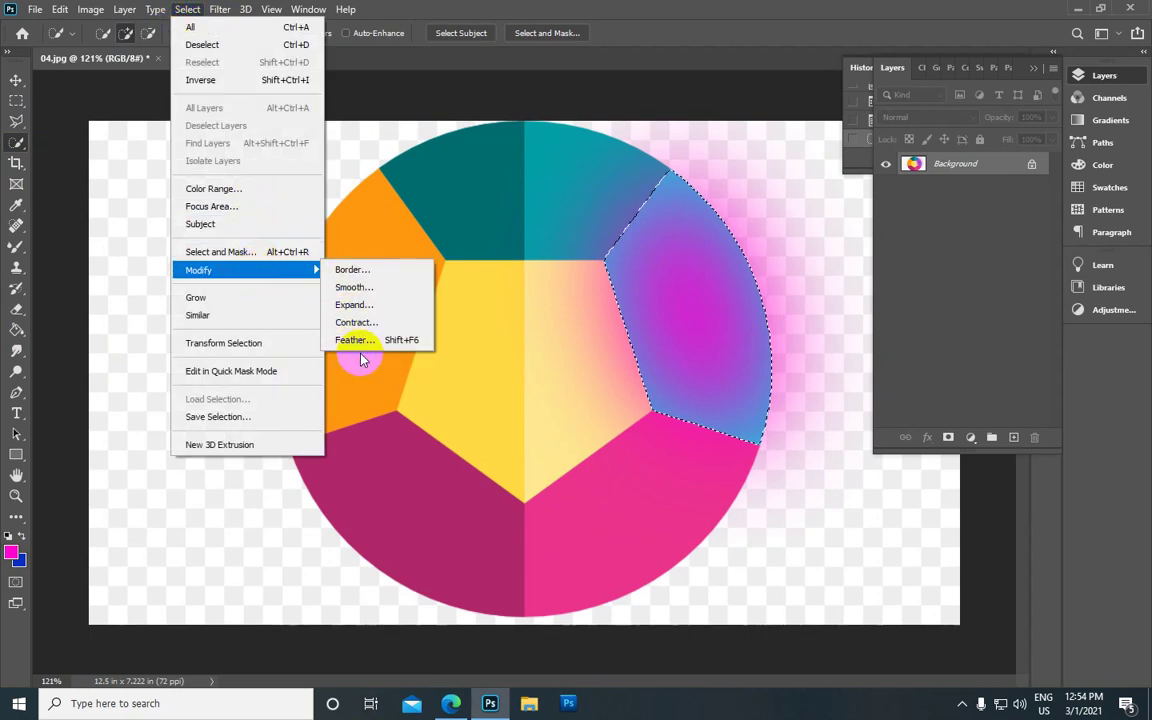
{"action": "left_click", "coordinate": [355, 92]}
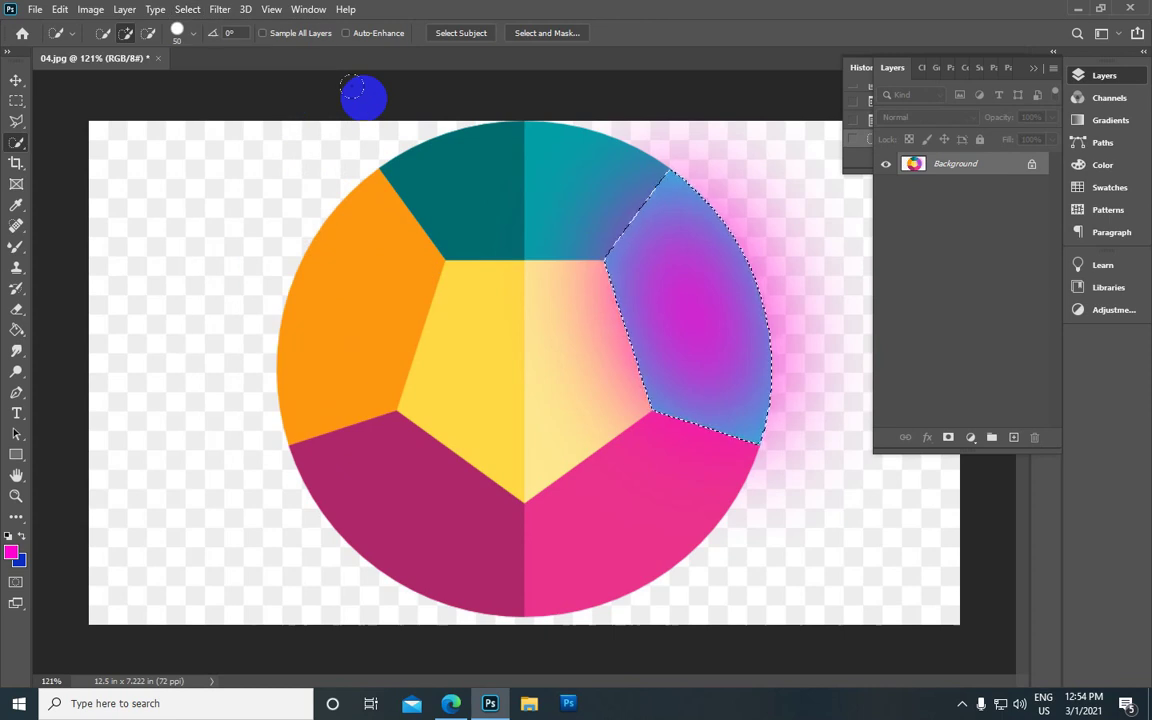
Step: Deselect the segment and close 04.jpg without saving its changes
{"action": "key", "text": "ctrl+d"}
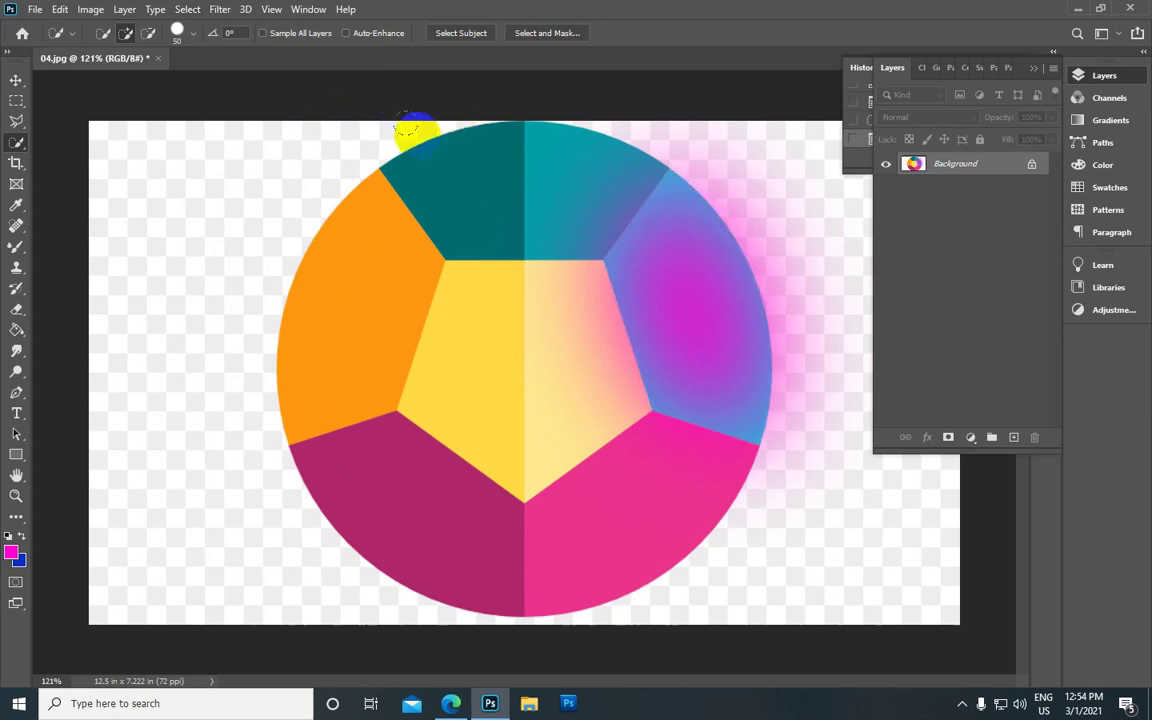
{"action": "left_click", "coordinate": [159, 55]}
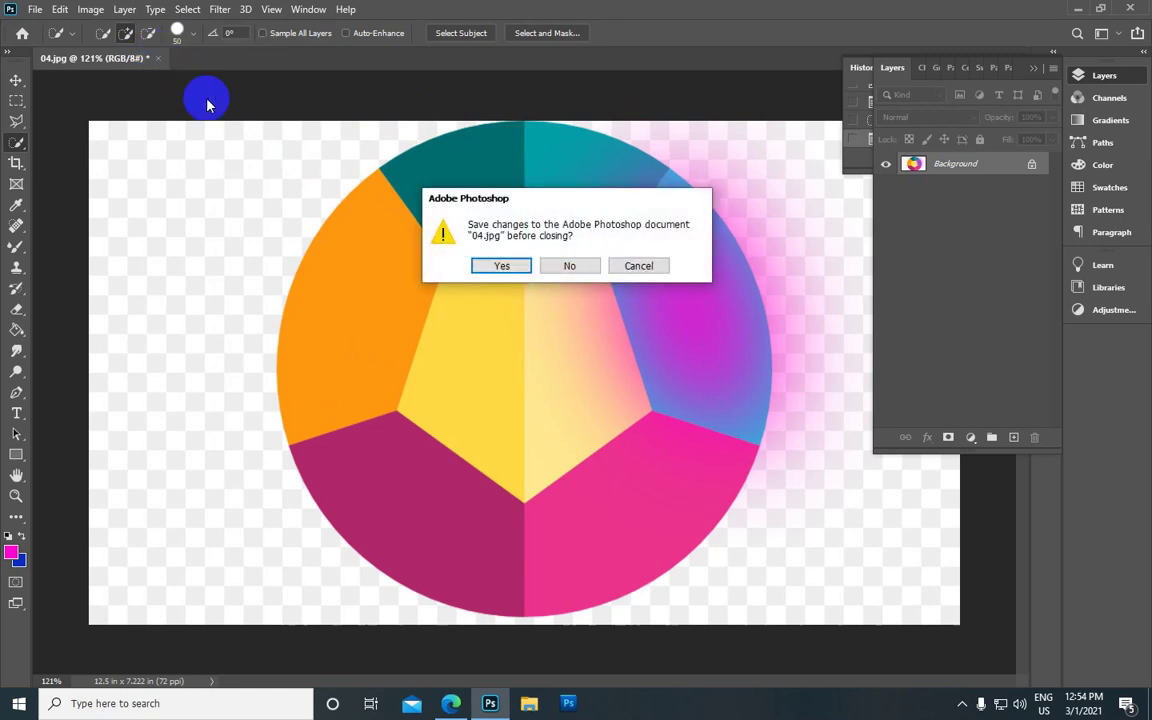
{"action": "left_click", "coordinate": [569, 266]}
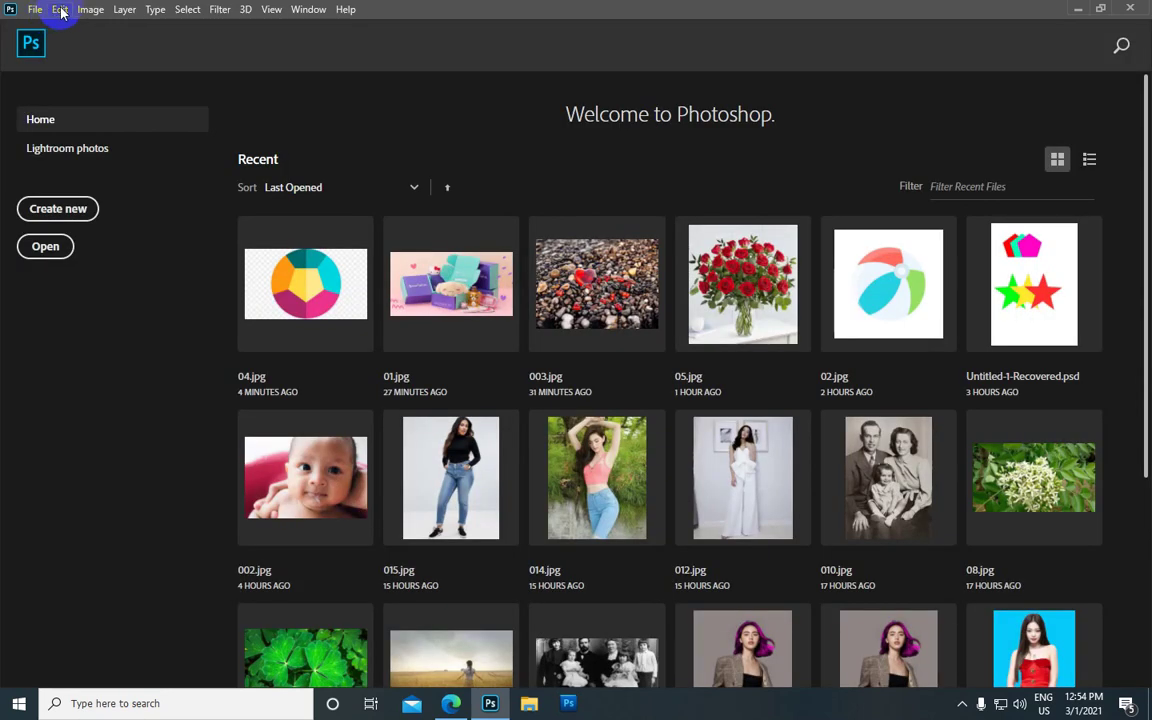
Step: Open the rose bouquet image 05.jpg from the Desktop folder and fit it in the window
{"action": "left_click", "coordinate": [187, 9]}
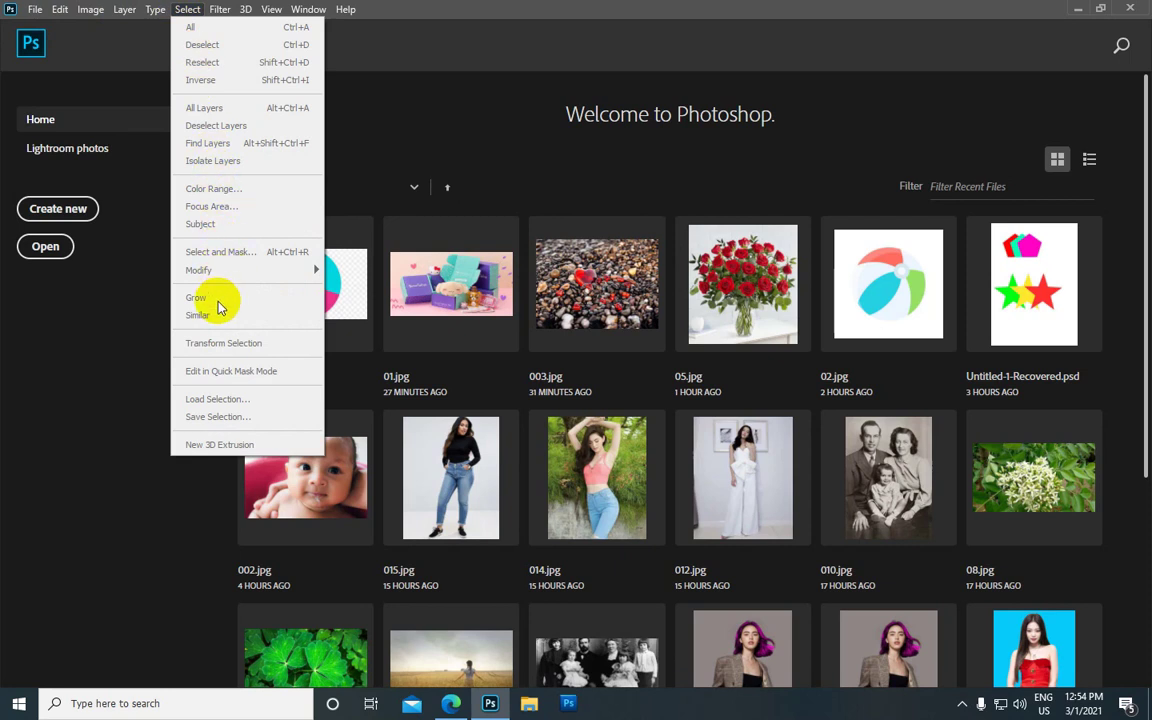
{"action": "mouse_move", "coordinate": [62, 12]}
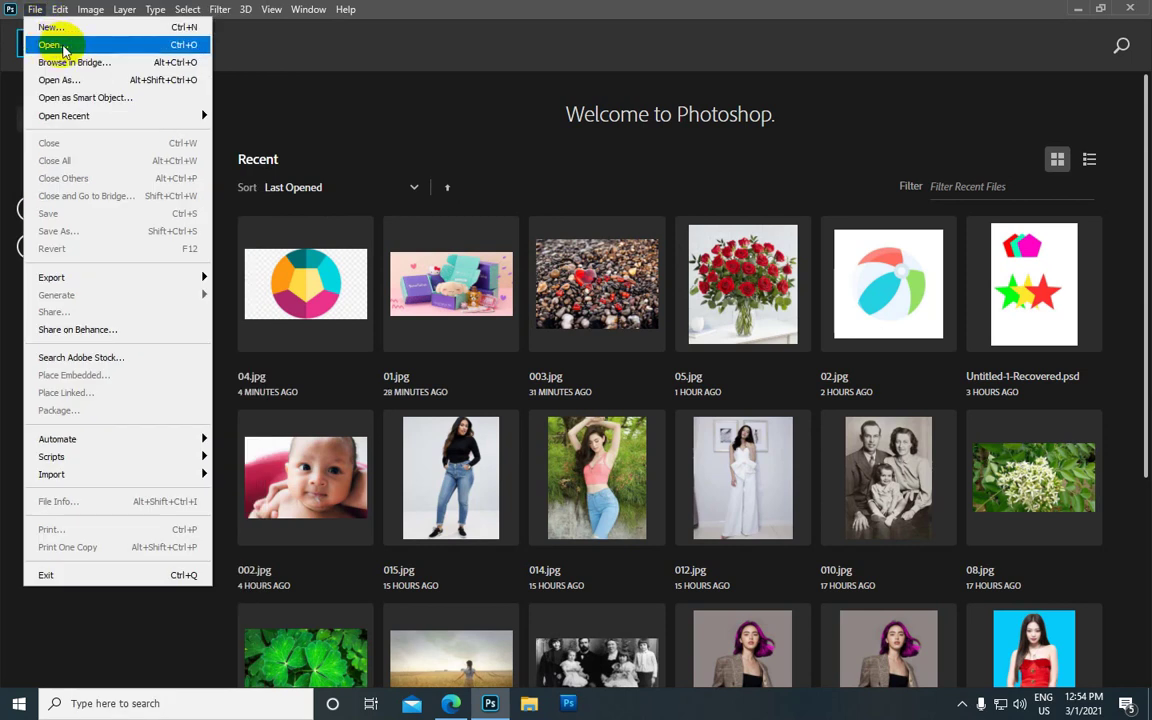
{"action": "left_click", "coordinate": [61, 47]}
{"action": "scroll", "coordinate": [290, 185], "scroll_direction": "down", "scroll_amount": 1}
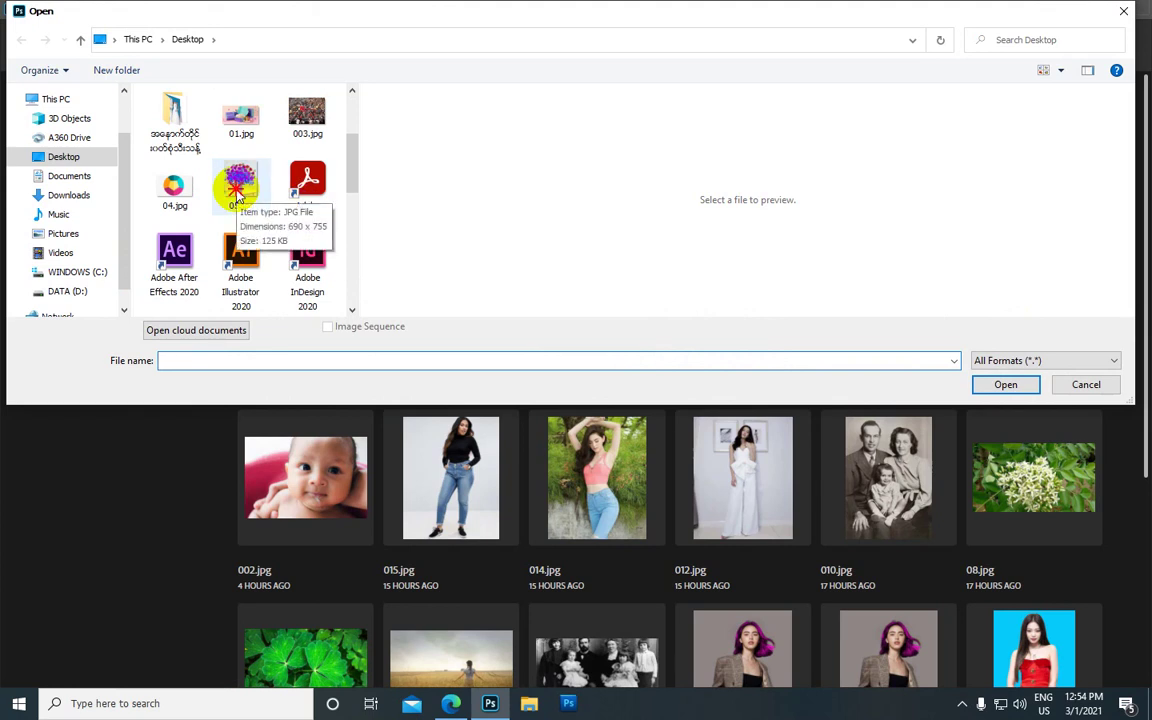
{"action": "left_click", "coordinate": [238, 190]}
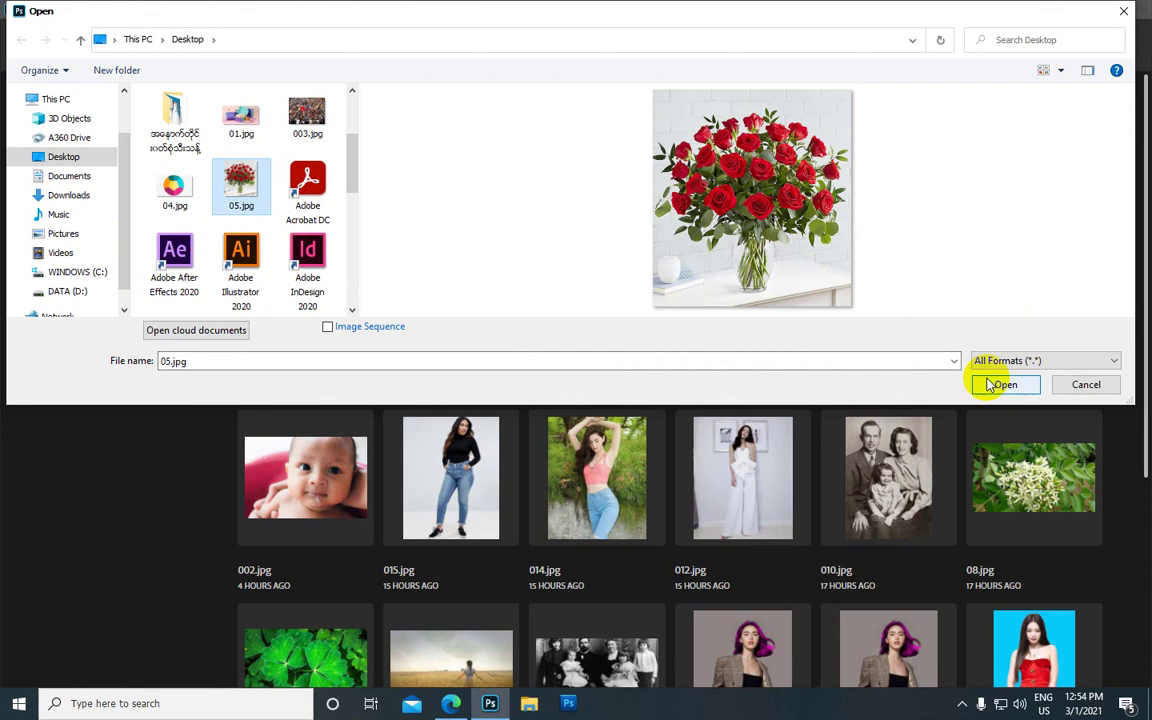
{"action": "left_click", "coordinate": [990, 385]}
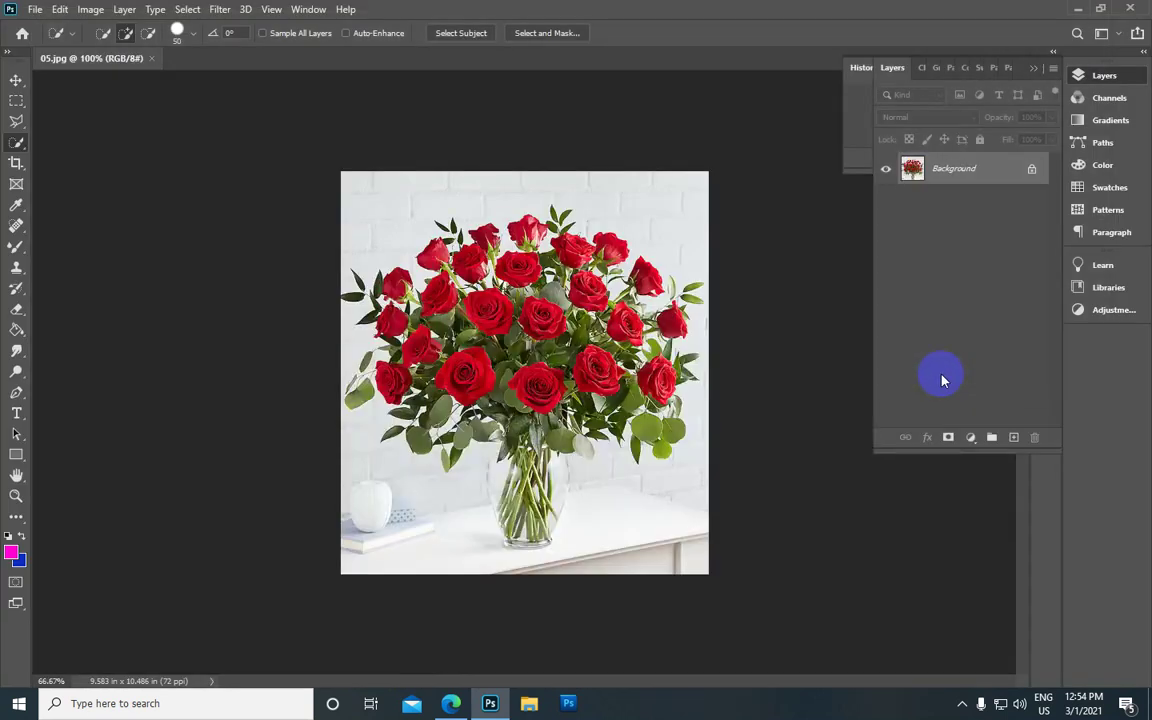
{"action": "key", "text": "ctrl+minus"}
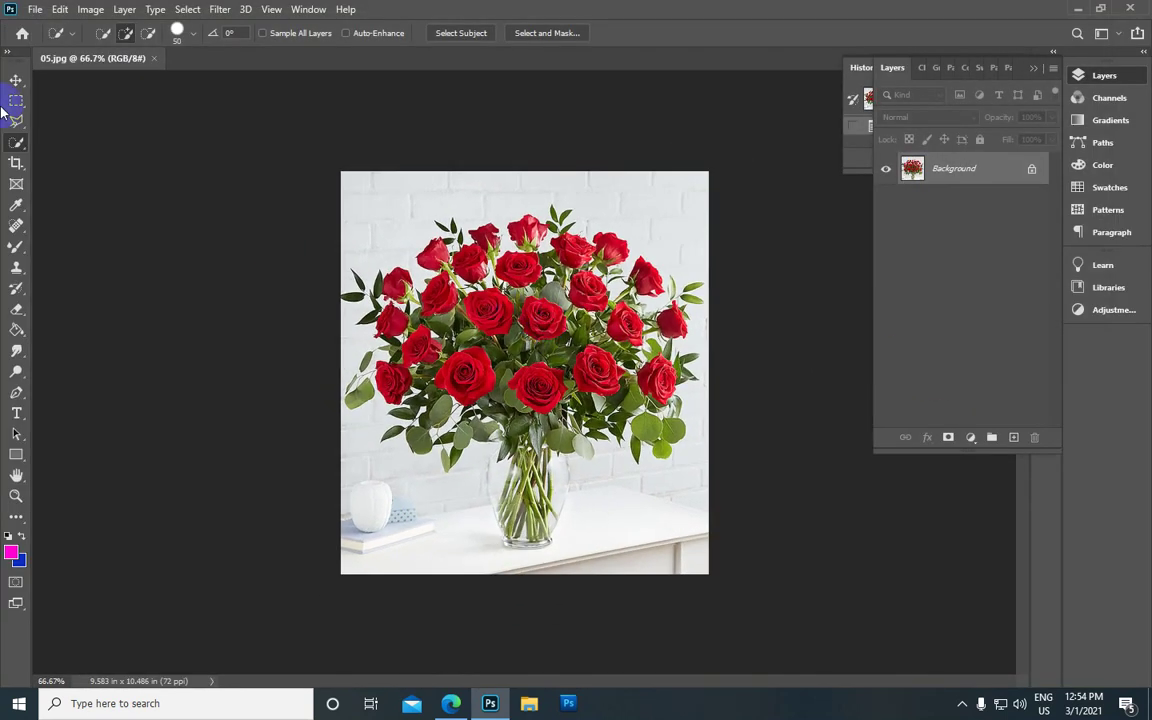
{"action": "key", "text": "ctrl+0"}
Step: Select the red tones of all the roses using the Magic Wand with tolerance 32 and Contiguous off
{"action": "right_click", "coordinate": [16, 143]}
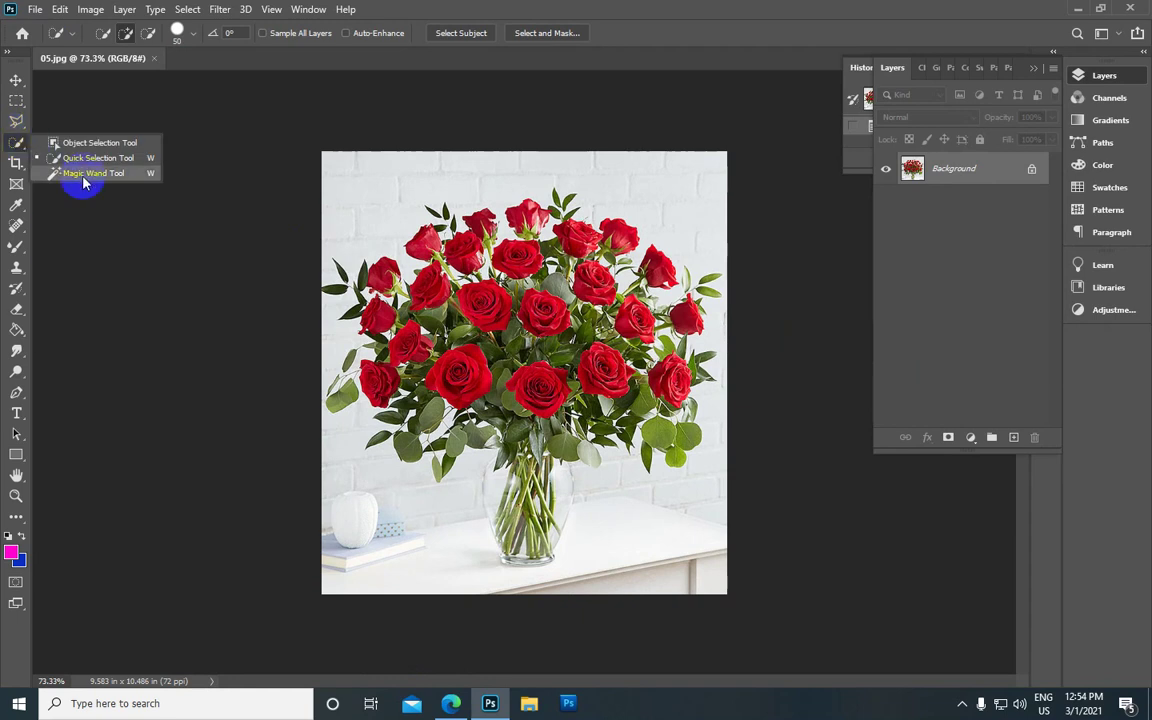
{"action": "left_click", "coordinate": [80, 172]}
{"action": "scroll", "coordinate": [334, 134], "scroll_direction": "up", "scroll_amount": 1}
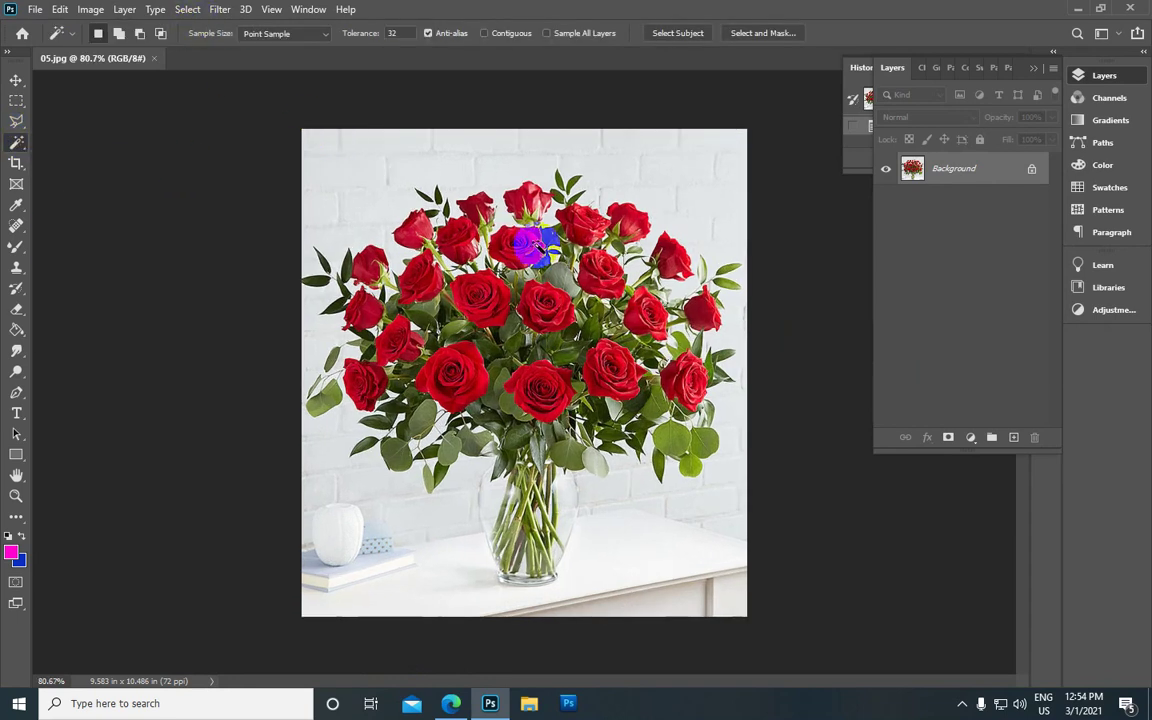
{"action": "scroll", "coordinate": [543, 251], "scroll_direction": "up", "scroll_amount": 2}
{"action": "scroll", "coordinate": [527, 231], "scroll_direction": "up", "scroll_amount": 1}
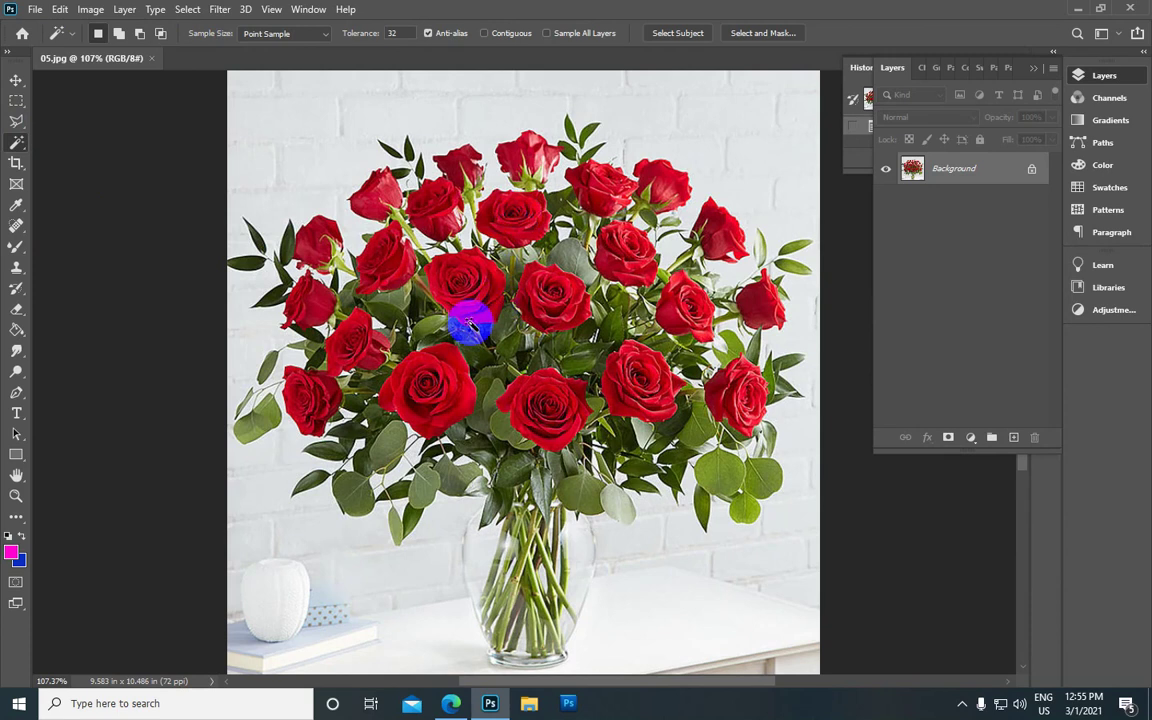
{"action": "left_click", "coordinate": [428, 385]}
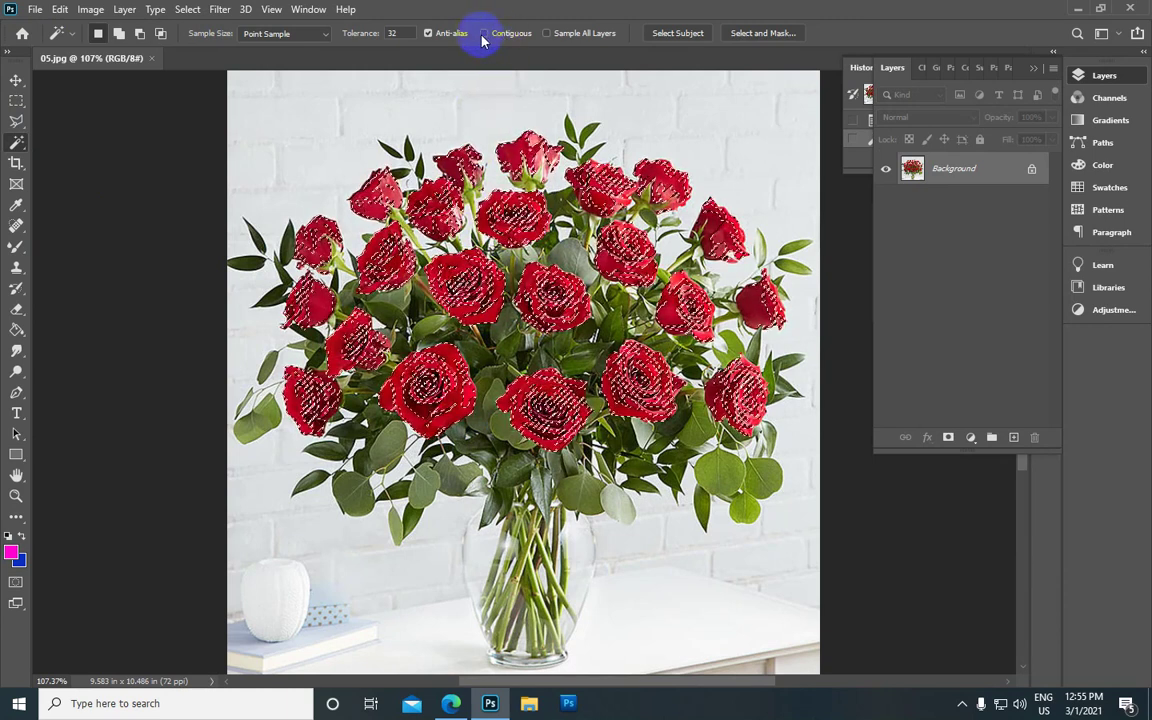
Step: Deselect the roses, turn Contiguous on, and select a small area at the centre of the large lower-left rose
{"action": "key", "text": "ctrl+d"}
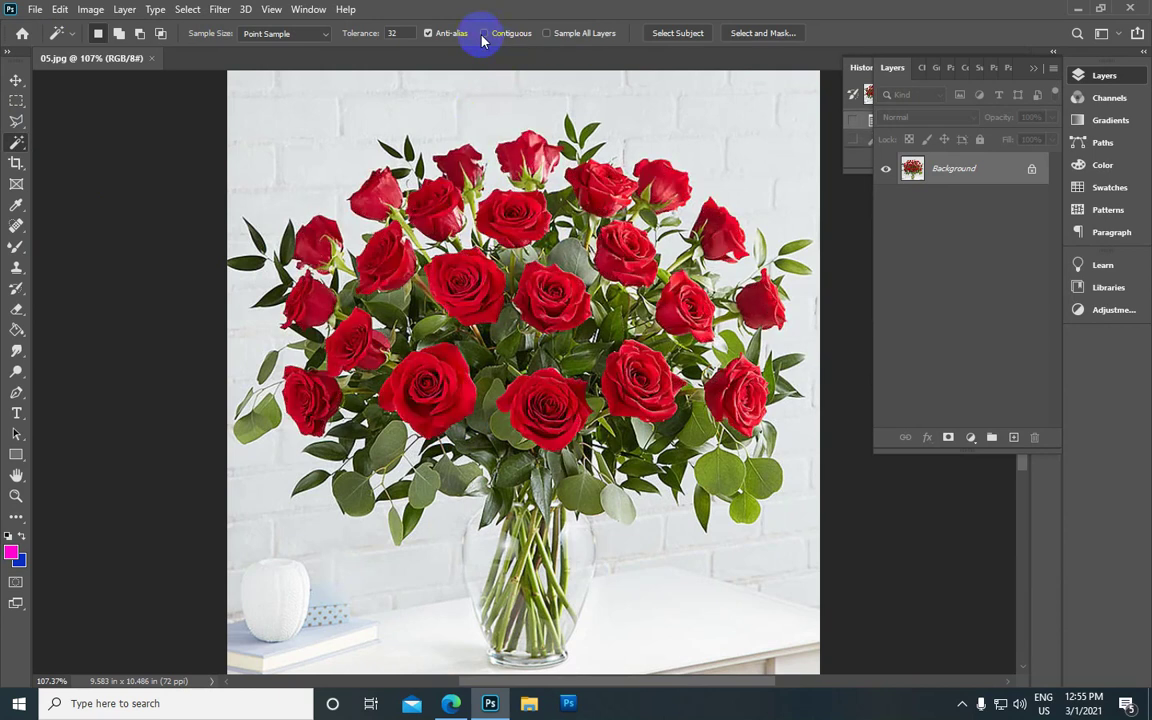
{"action": "left_click", "coordinate": [418, 435]}
{"action": "scroll", "coordinate": [430, 405], "scroll_direction": "up", "scroll_amount": 1}
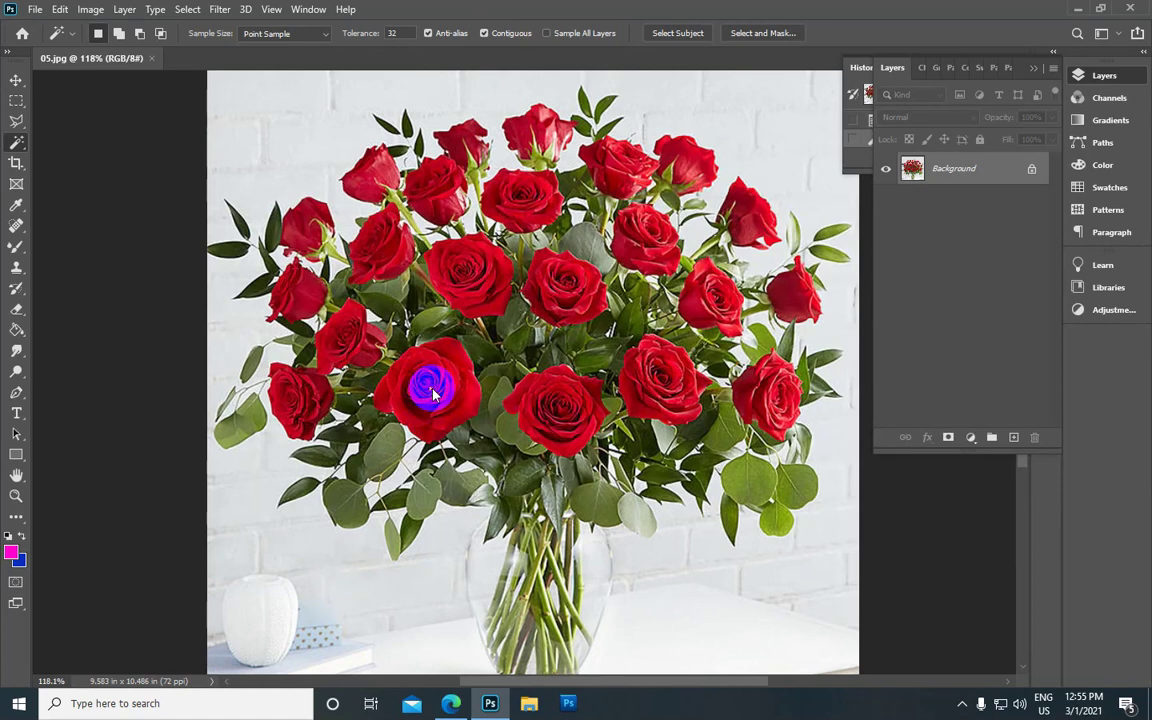
{"action": "scroll", "coordinate": [436, 402], "scroll_direction": "up", "scroll_amount": 1}
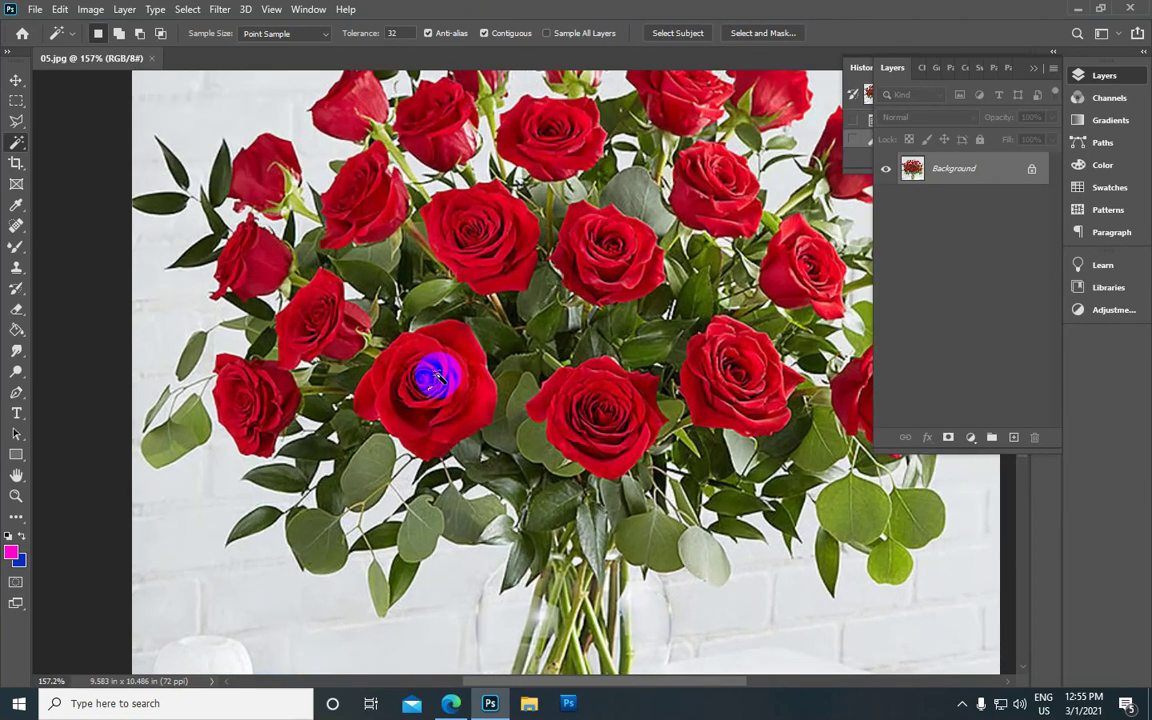
{"action": "scroll", "coordinate": [432, 385], "scroll_direction": "up", "scroll_amount": 1}
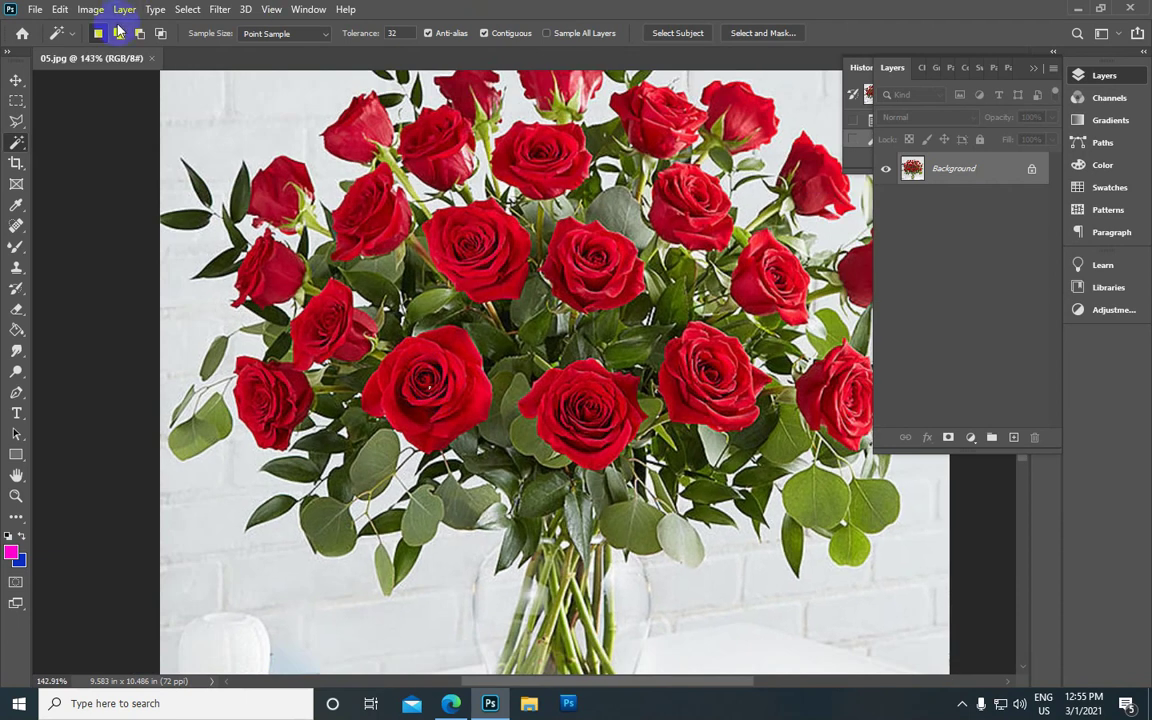
Step: Apply Grow three times to extend the selection from the centre of the rose out across its petals
{"action": "left_click", "coordinate": [188, 9]}
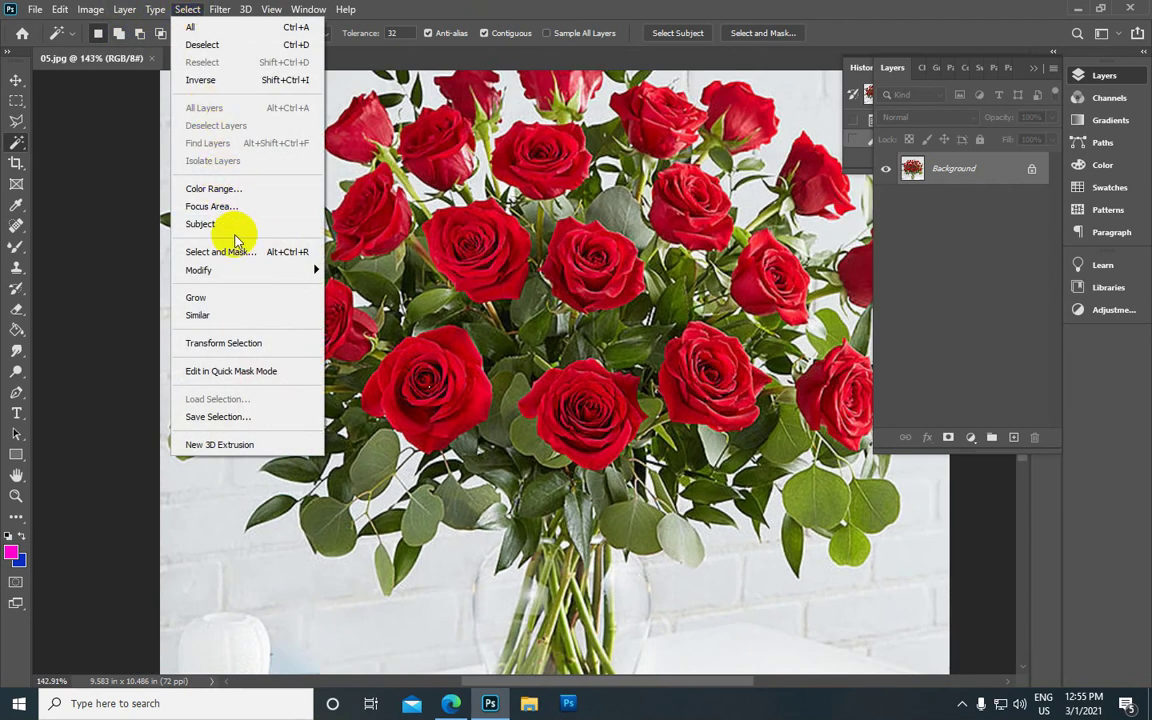
{"action": "left_click", "coordinate": [240, 305]}
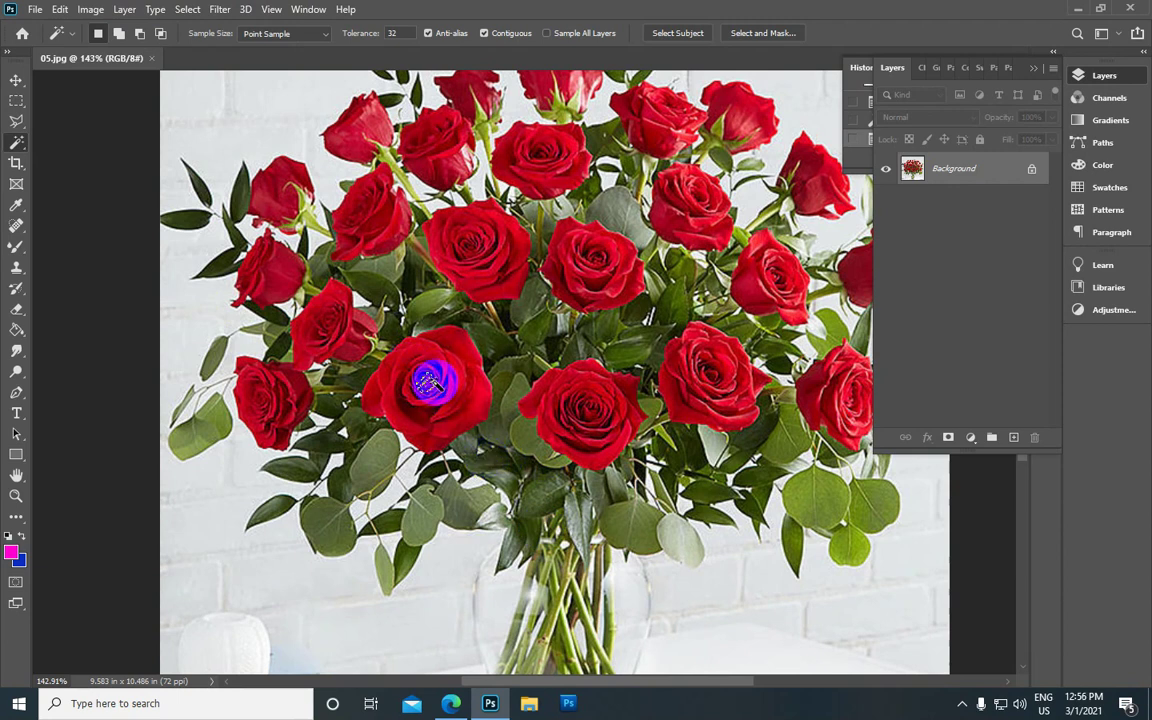
{"action": "left_click", "coordinate": [187, 9]}
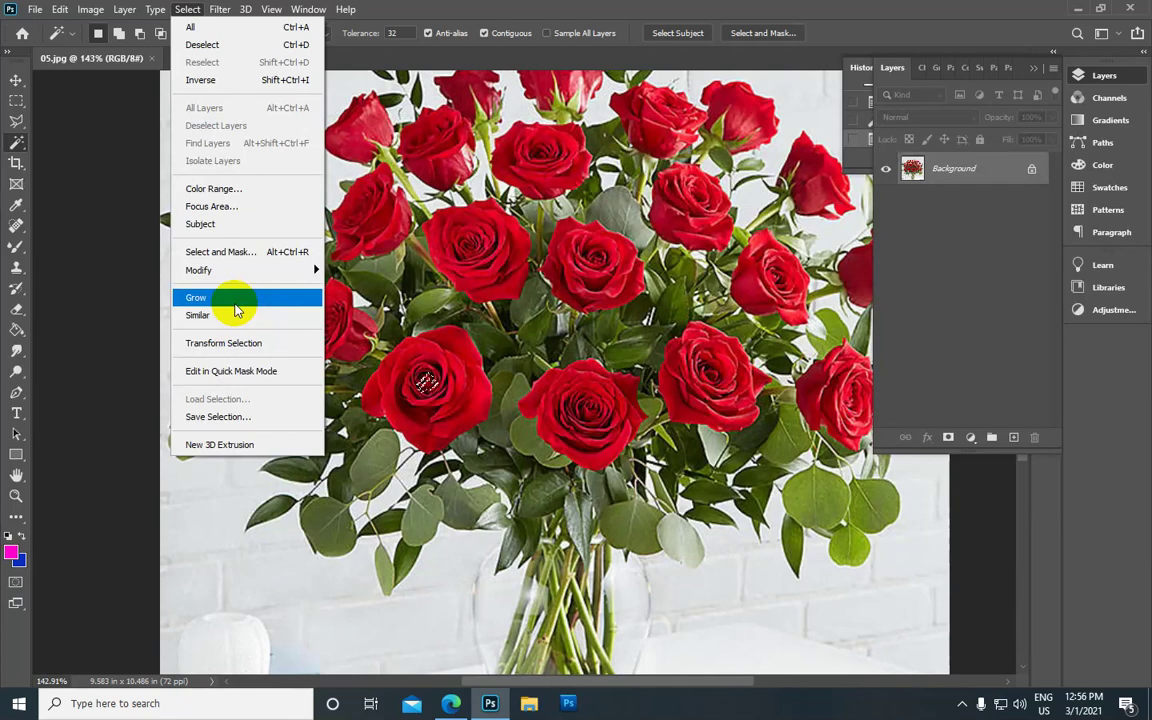
{"action": "left_click", "coordinate": [228, 301]}
{"action": "left_click", "coordinate": [182, 9]}
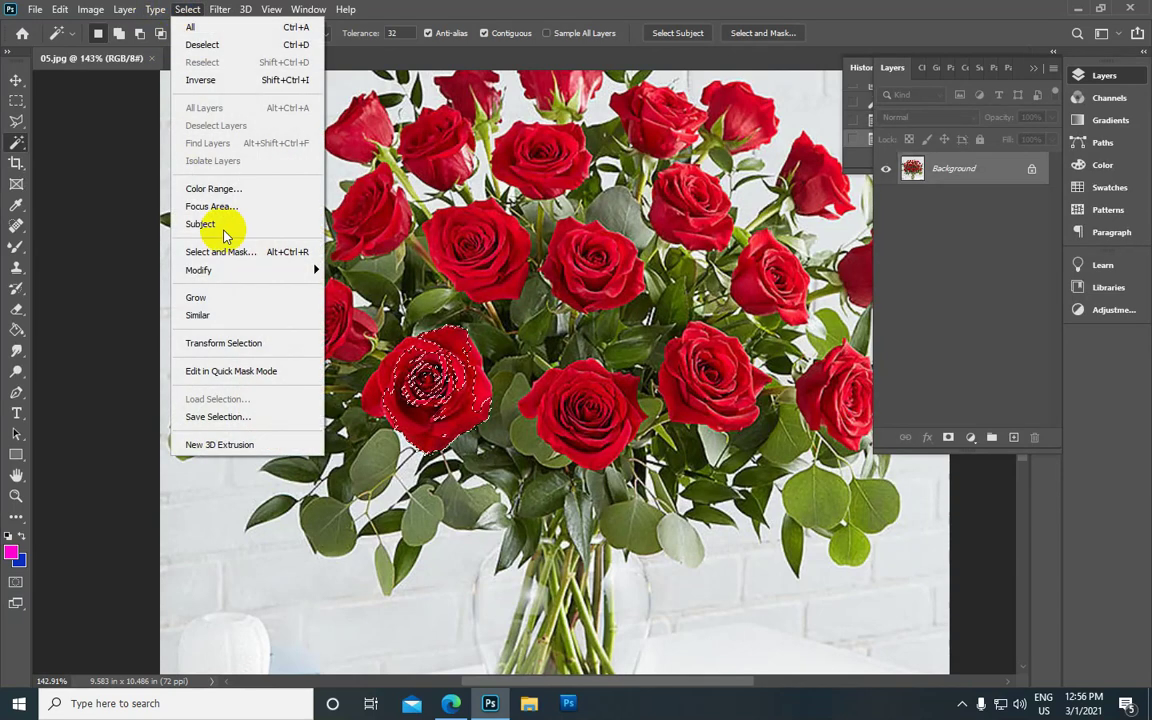
{"action": "left_click", "coordinate": [248, 298]}
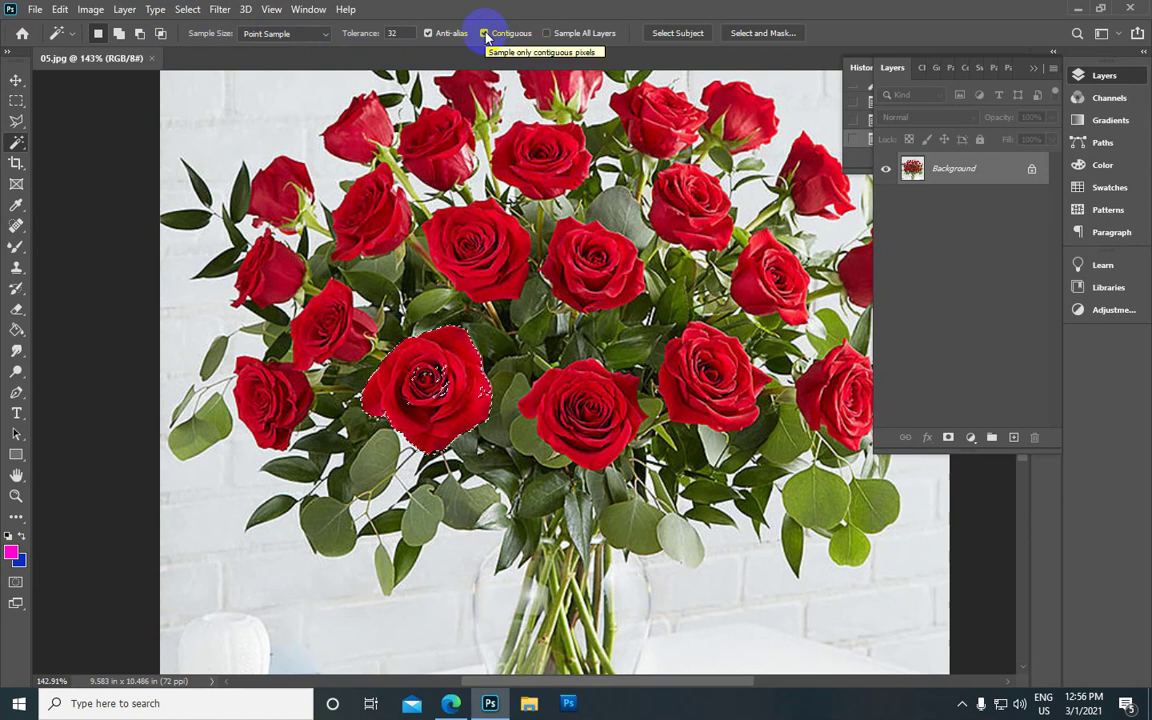
{"action": "left_click", "coordinate": [428, 361]}
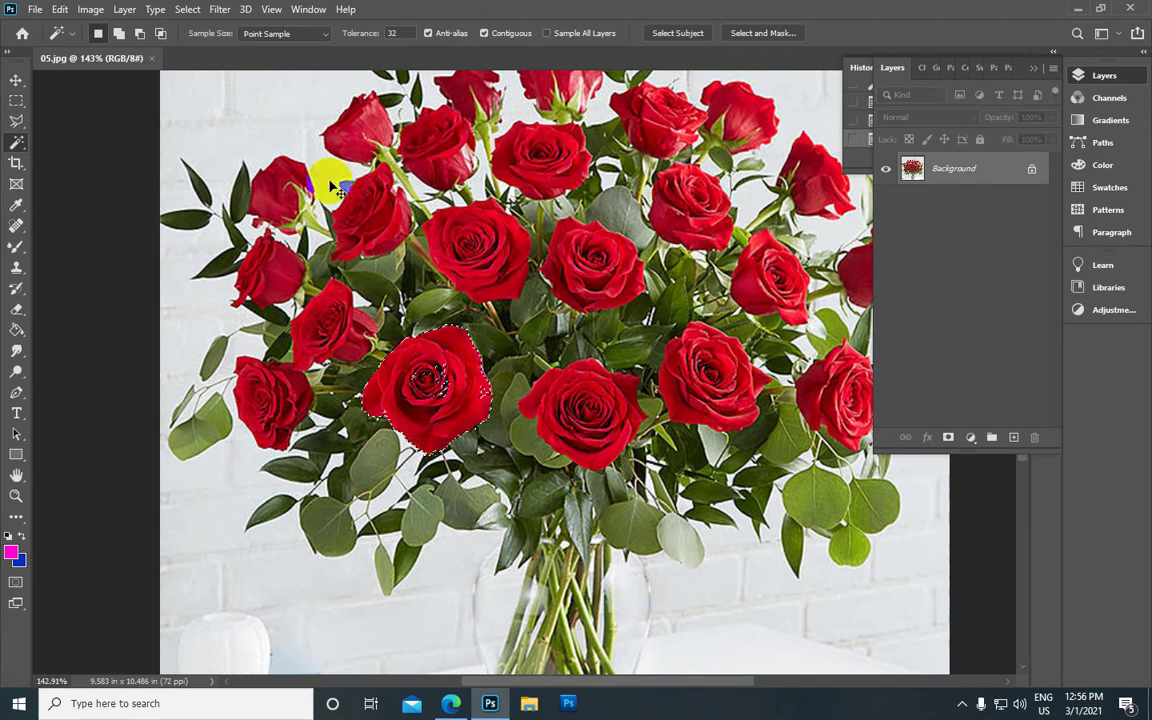
Step: Deselect the rose, turn Contiguous off, and select matching reds across the bouquet by sampling the upper-middle rose
{"action": "left_click", "coordinate": [188, 9]}
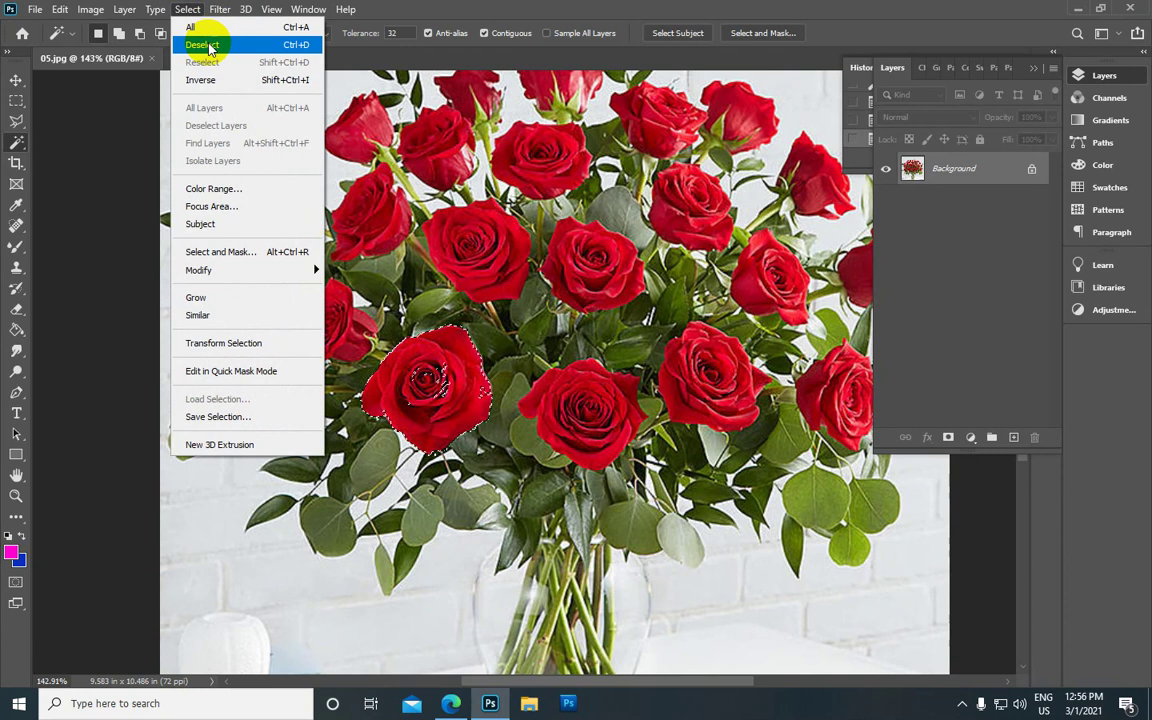
{"action": "left_click", "coordinate": [207, 45]}
{"action": "scroll", "coordinate": [458, 432], "scroll_direction": "up", "scroll_amount": 1}
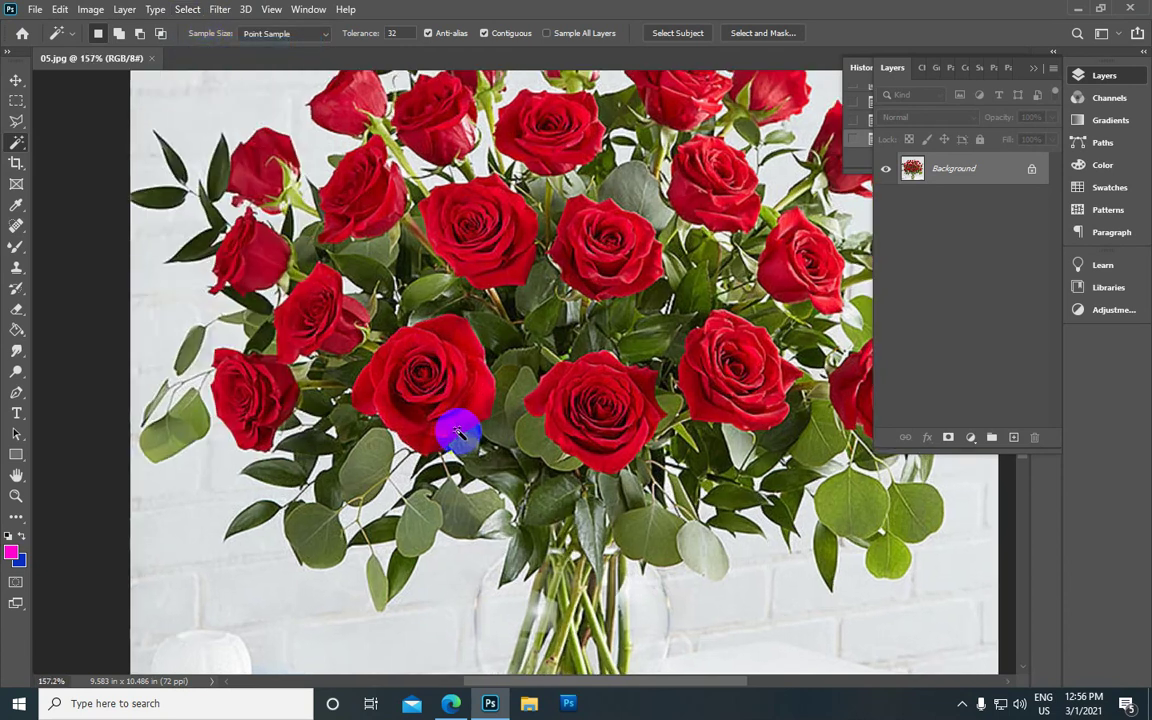
{"action": "scroll", "coordinate": [458, 428], "scroll_direction": "down", "scroll_amount": 1}
{"action": "left_click", "coordinate": [484, 33]}
{"action": "left_click", "coordinate": [484, 250]}
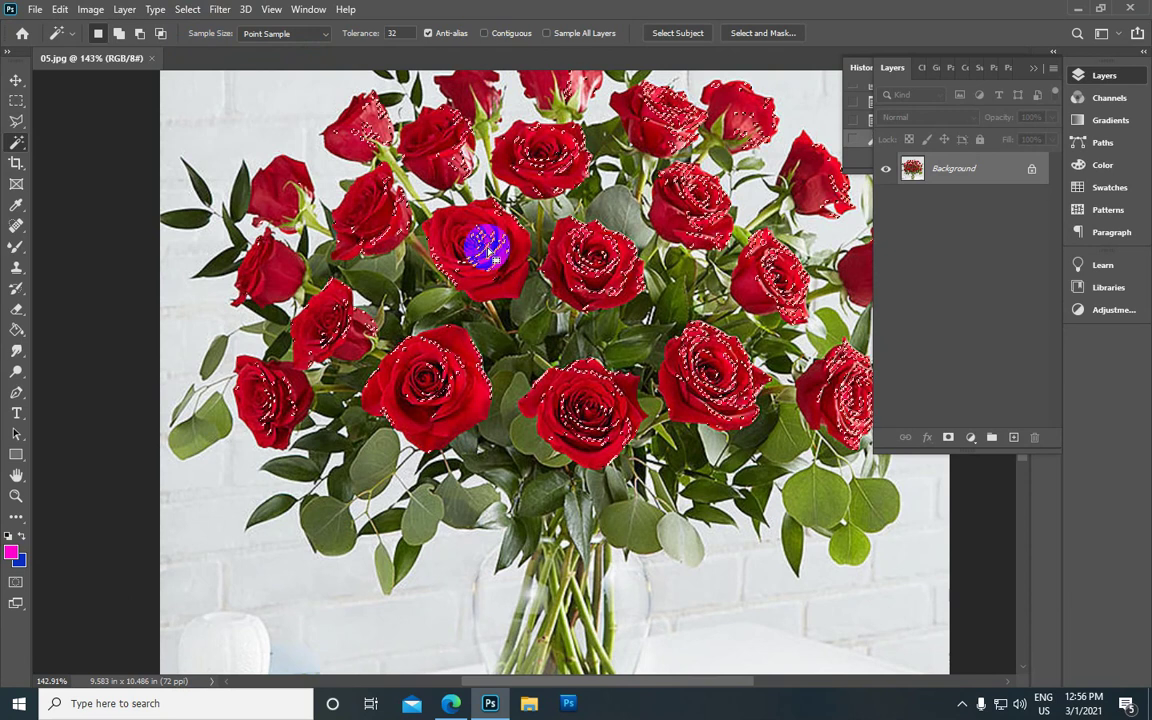
{"action": "key", "text": "ctrl+0"}
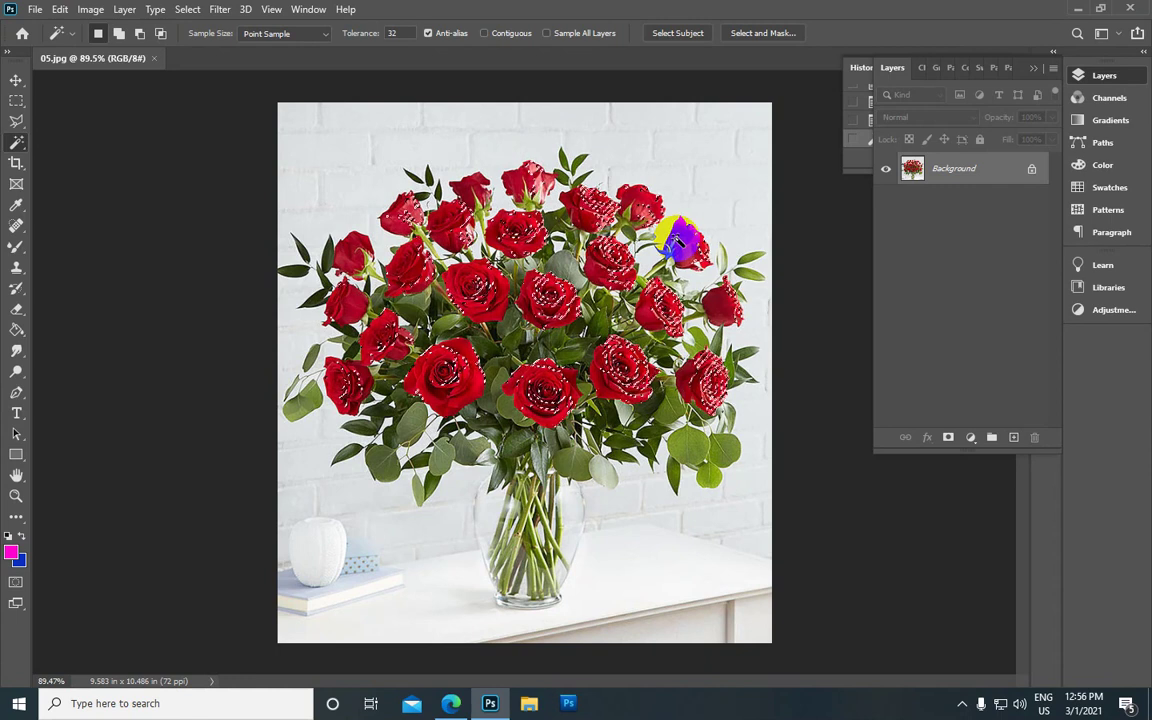
Step: With Contiguous on, select the far-right rose with the Magic Wand and extend the selection to all matching reds using Similar
{"action": "left_click", "coordinate": [494, 190]}
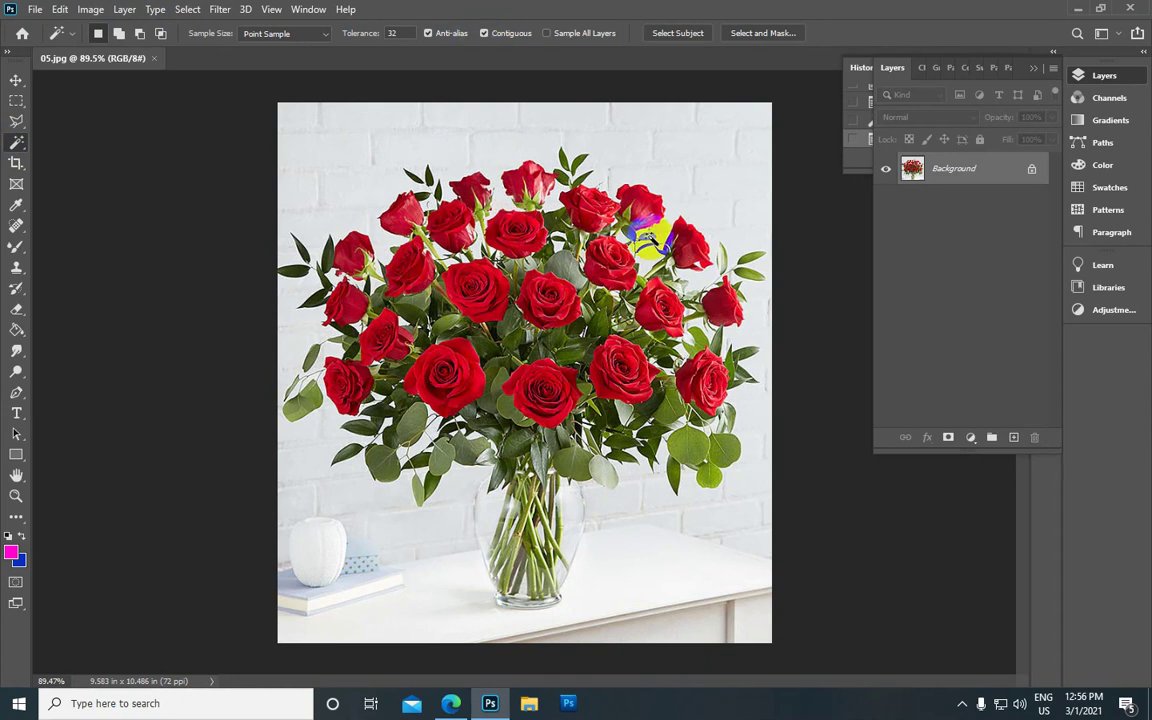
{"action": "scroll", "coordinate": [737, 299], "scroll_direction": "up", "scroll_amount": 4}
{"action": "scroll", "coordinate": [695, 280], "scroll_direction": "up", "scroll_amount": 3}
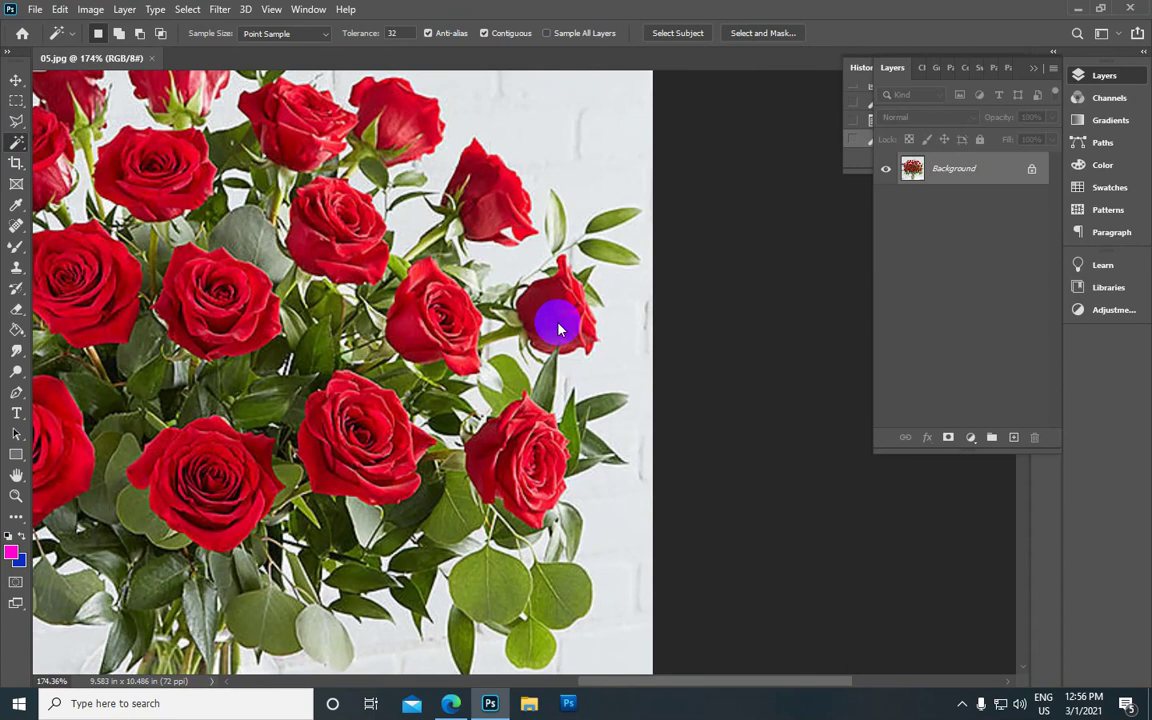
{"action": "left_click", "coordinate": [187, 9]}
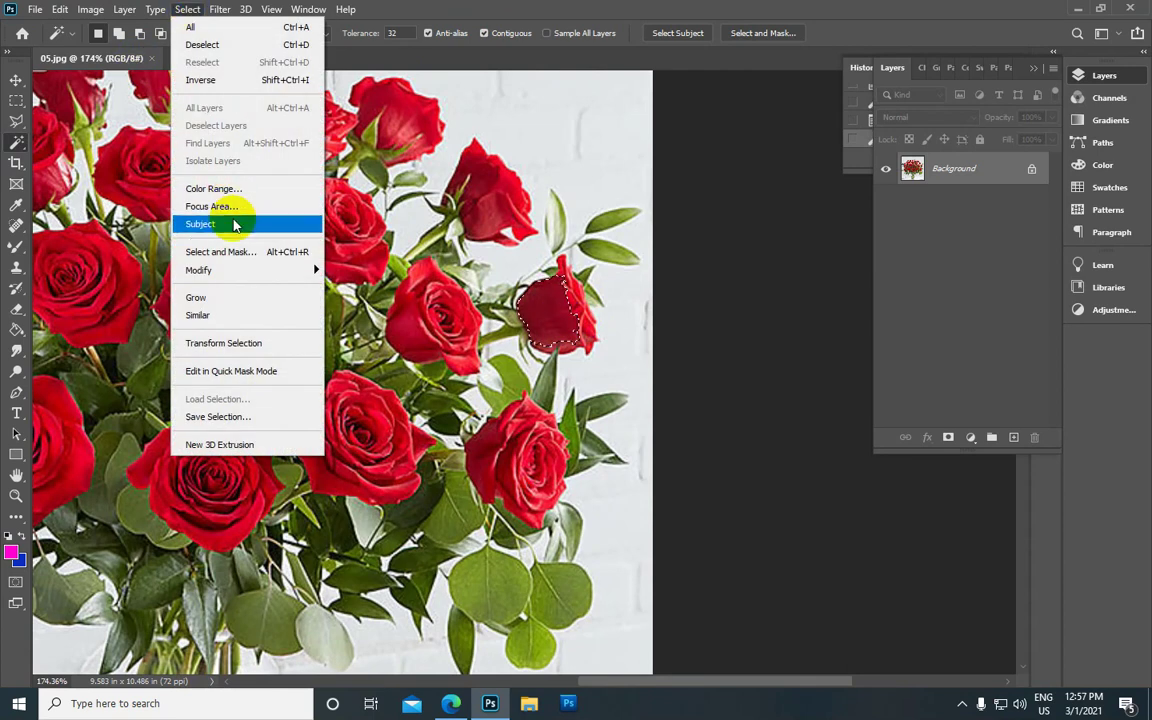
{"action": "left_click", "coordinate": [250, 315]}
{"action": "scroll", "coordinate": [450, 257], "scroll_direction": "down", "scroll_amount": 4}
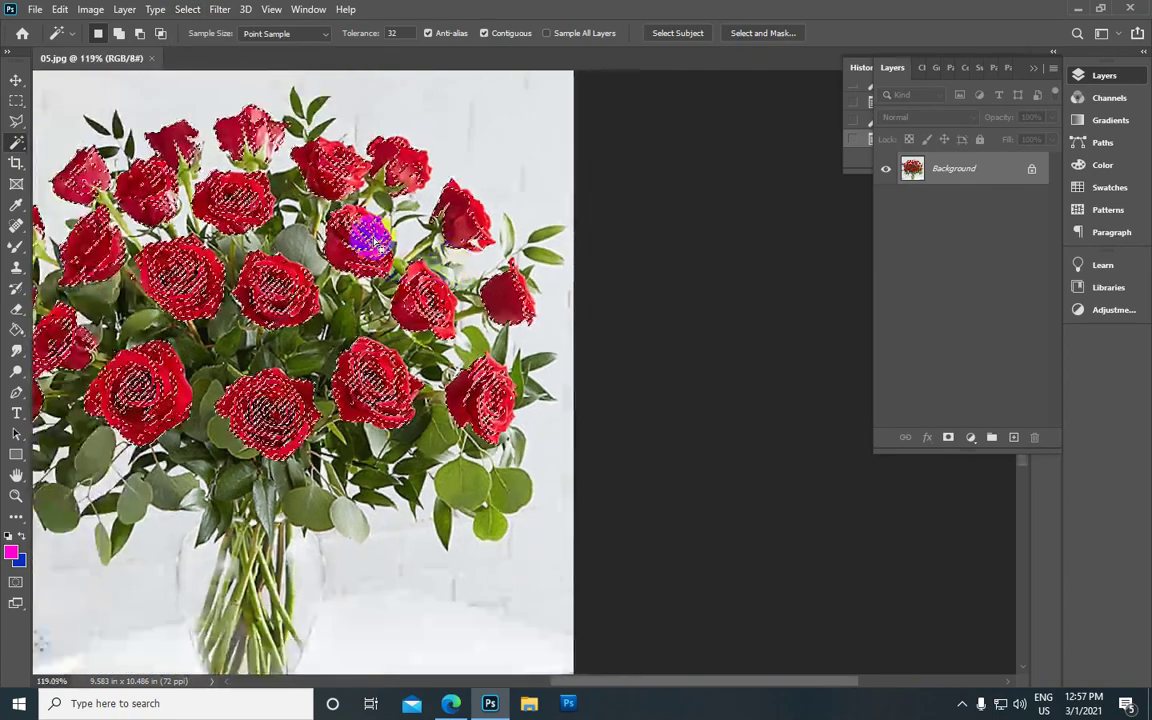
{"action": "left_click", "coordinate": [425, 232]}
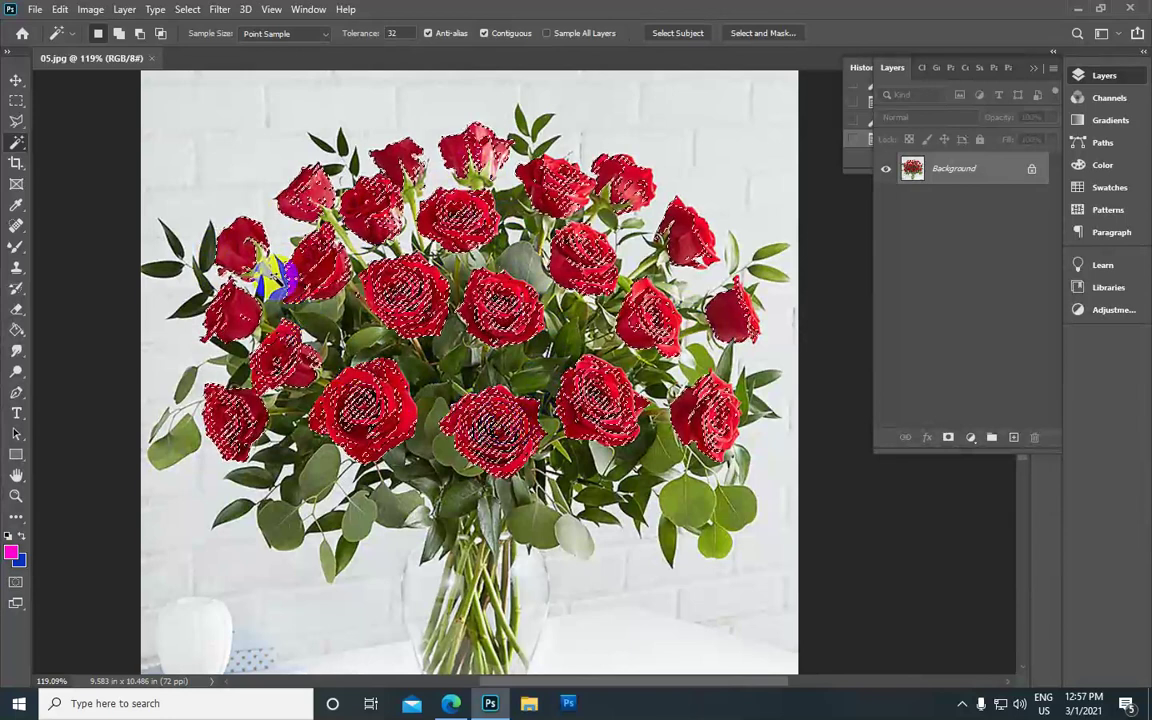
{"action": "left_click", "coordinate": [188, 10]}
{"action": "left_click", "coordinate": [411, 100]}
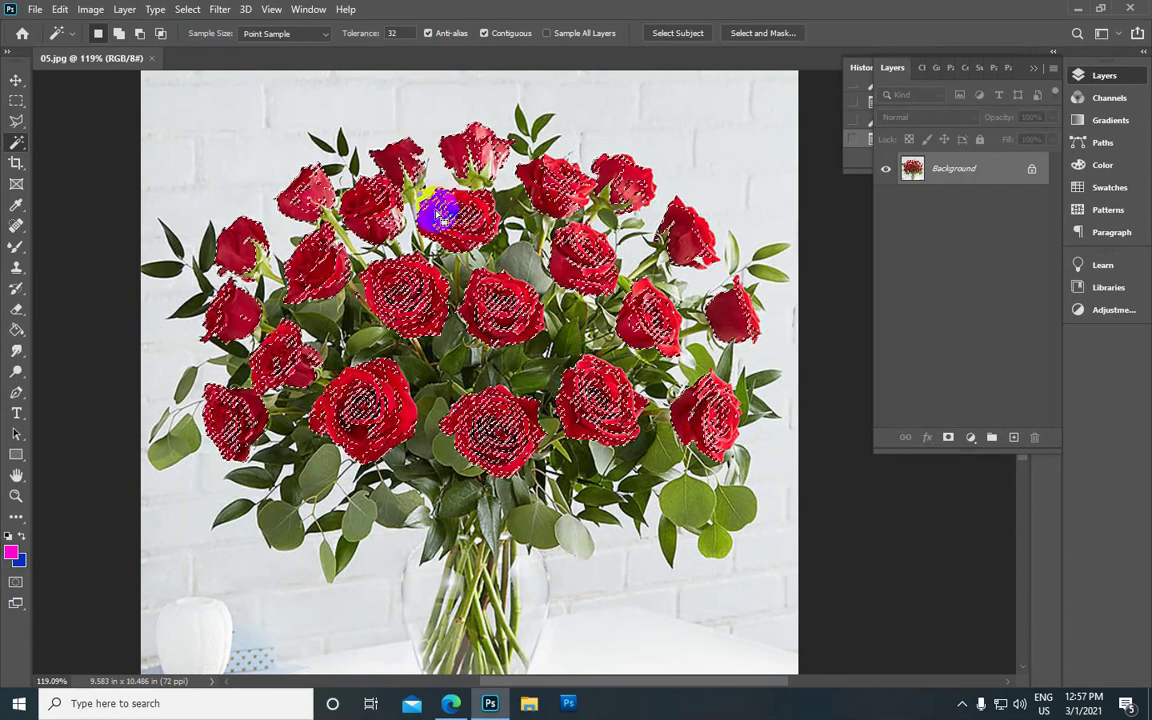
{"action": "left_click", "coordinate": [186, 12]}
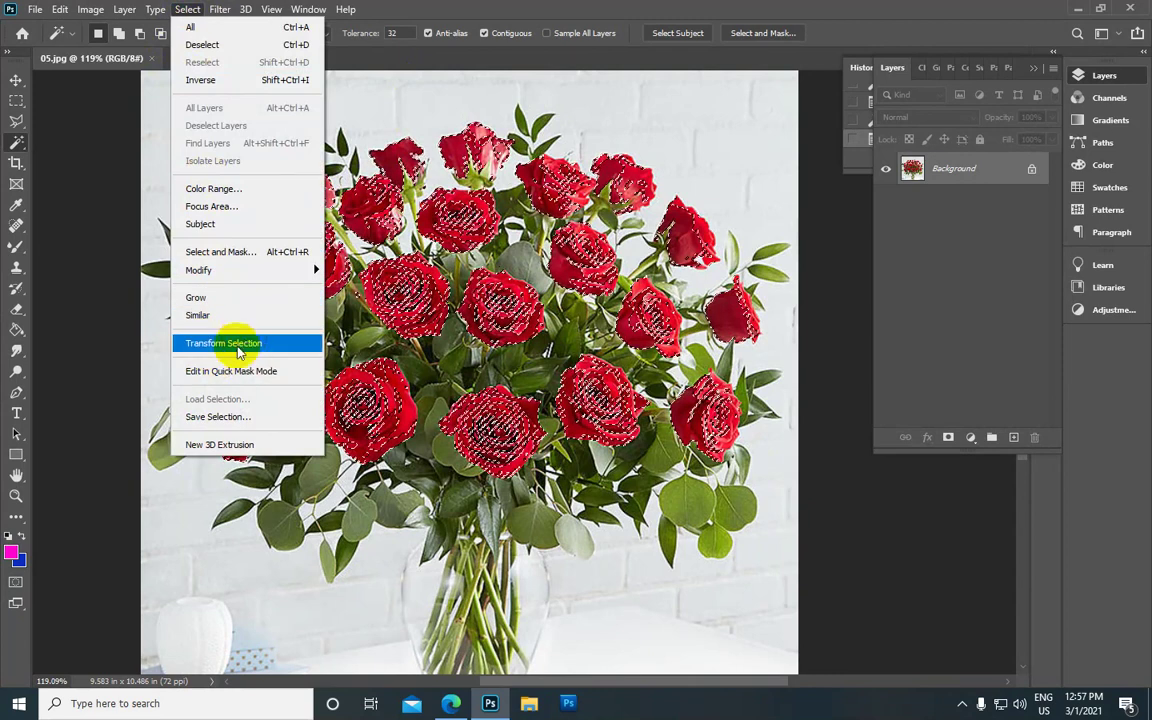
{"action": "left_click", "coordinate": [378, 85]}
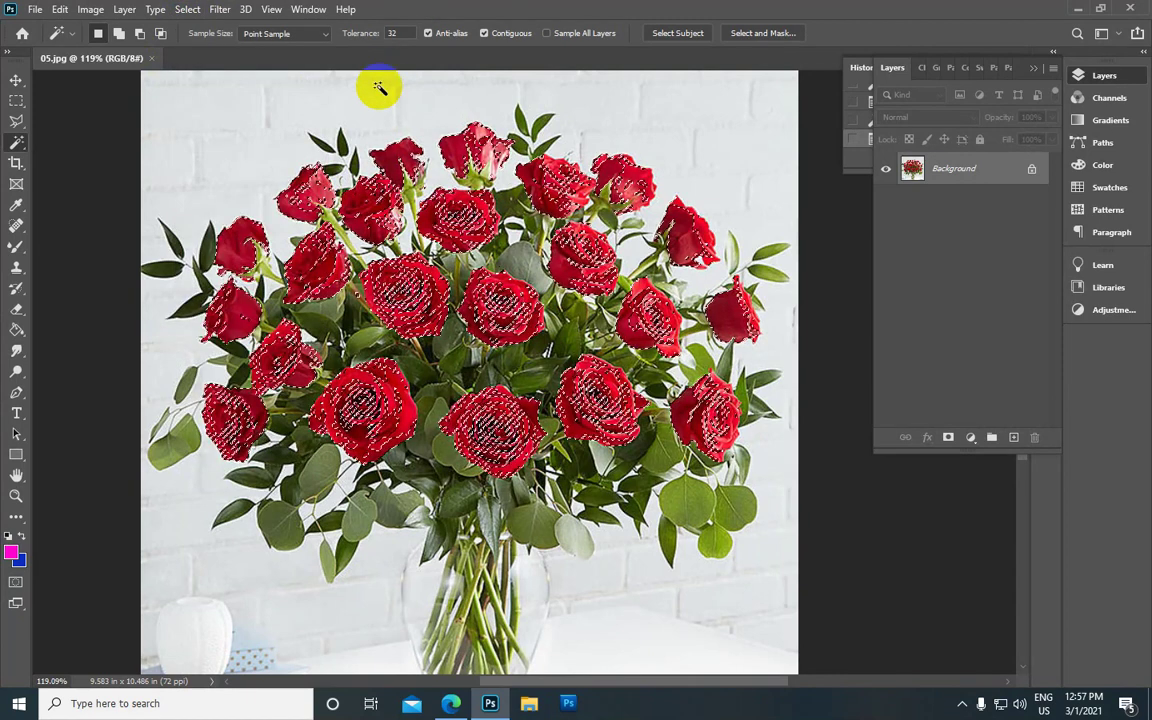
Step: Close 05.jpg and create a new blank document from the A4 print preset with its units set to inches
{"action": "left_click", "coordinate": [150, 58]}
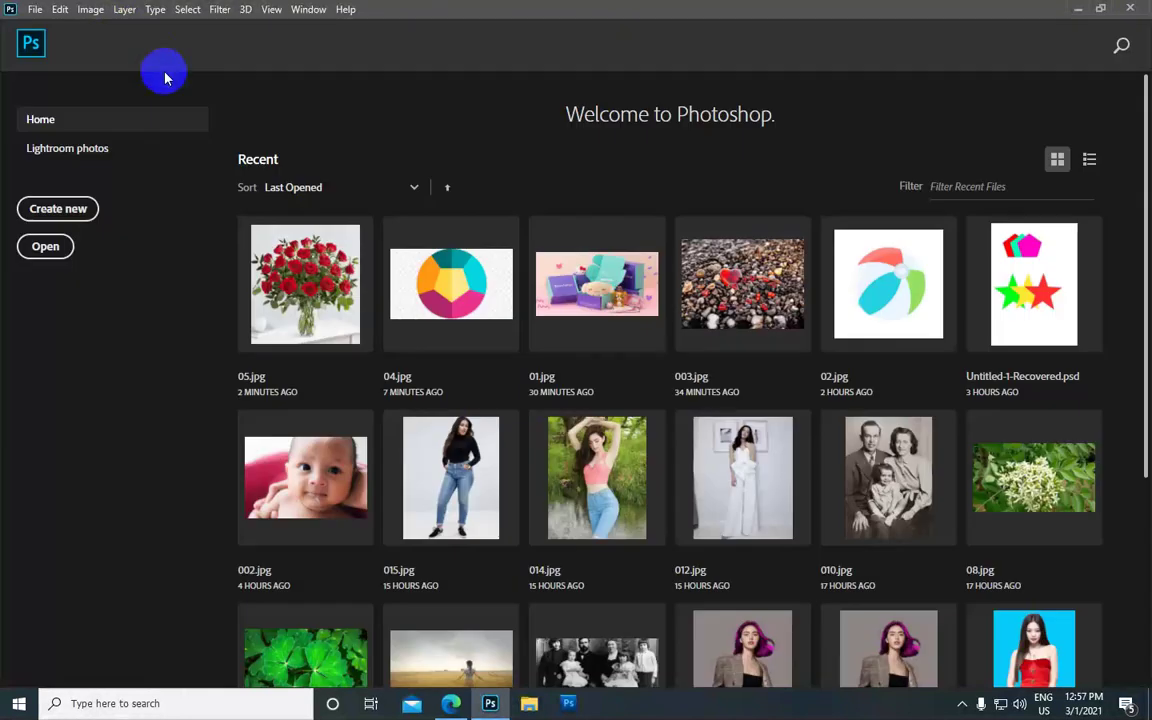
{"action": "left_click", "coordinate": [37, 10]}
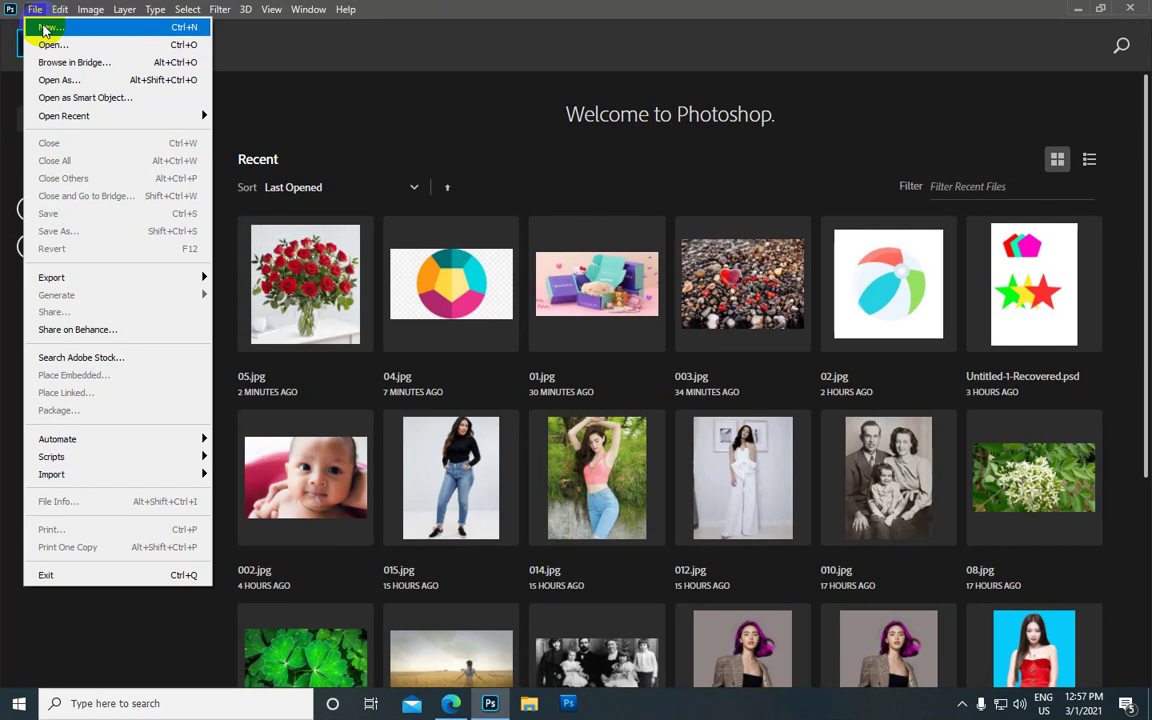
{"action": "left_click", "coordinate": [43, 29]}
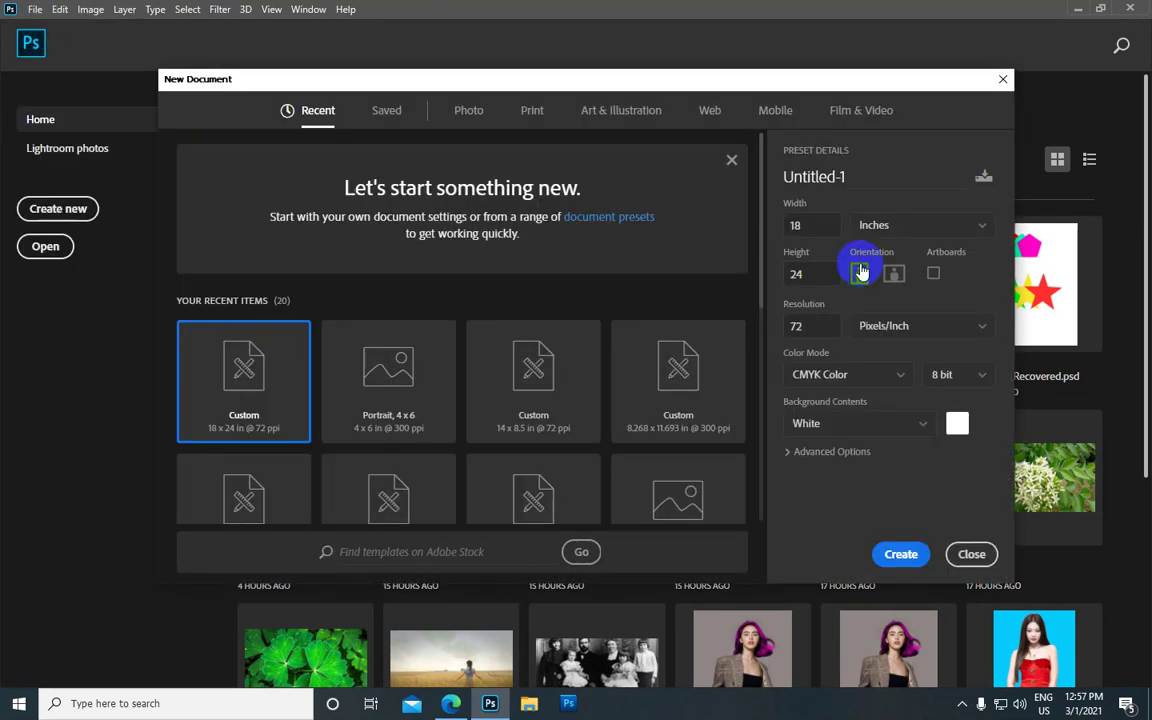
{"action": "left_click", "coordinate": [534, 110]}
{"action": "left_click", "coordinate": [684, 230]}
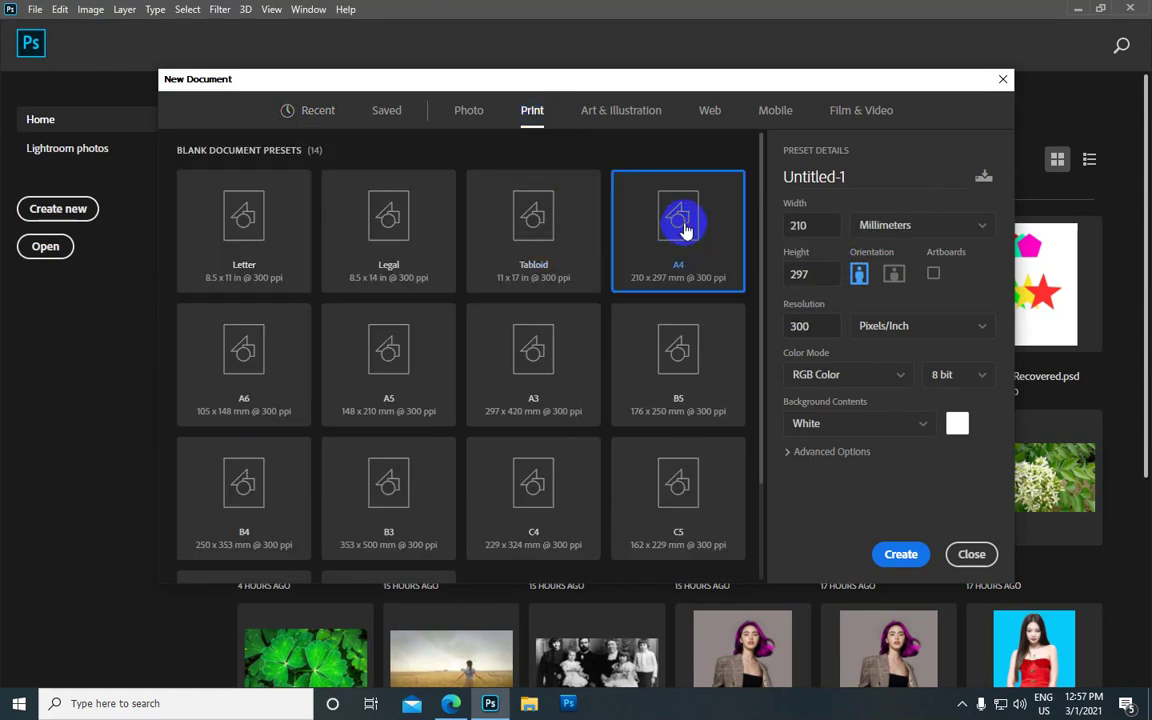
{"action": "left_click", "coordinate": [980, 225]}
{"action": "left_click", "coordinate": [875, 279]}
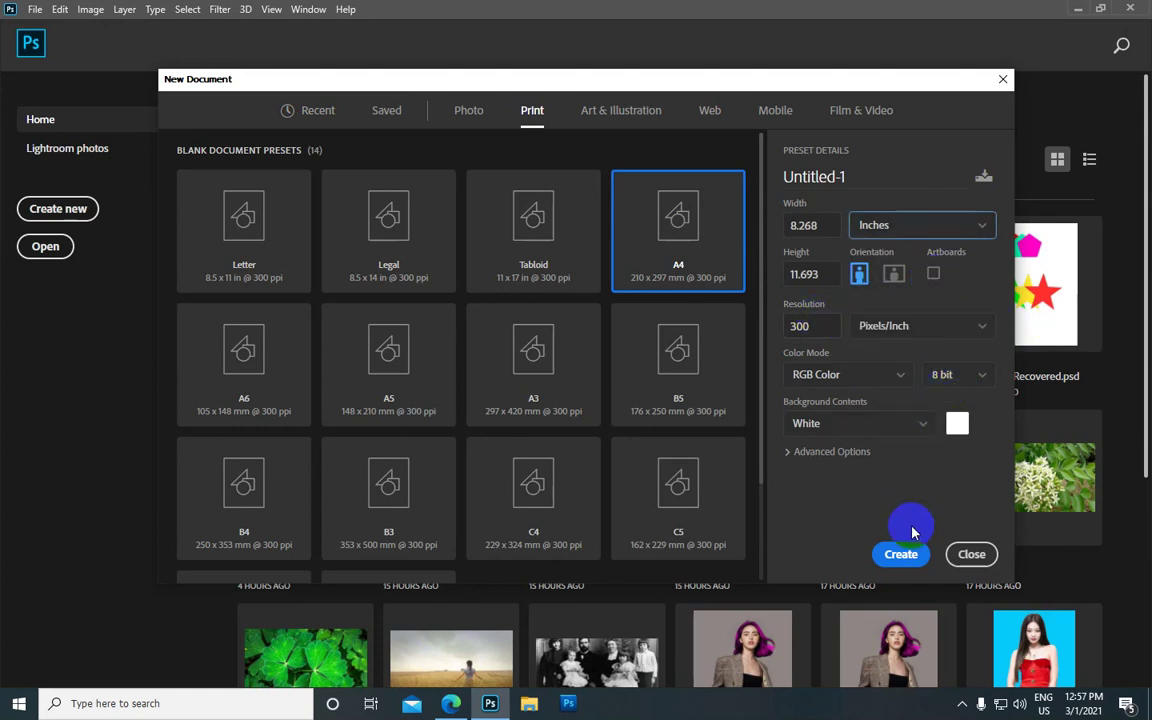
{"action": "left_click", "coordinate": [900, 554]}
{"action": "scroll", "coordinate": [633, 311], "scroll_direction": "down", "scroll_amount": 1}
{"action": "scroll", "coordinate": [628, 308], "scroll_direction": "up", "scroll_amount": 2}
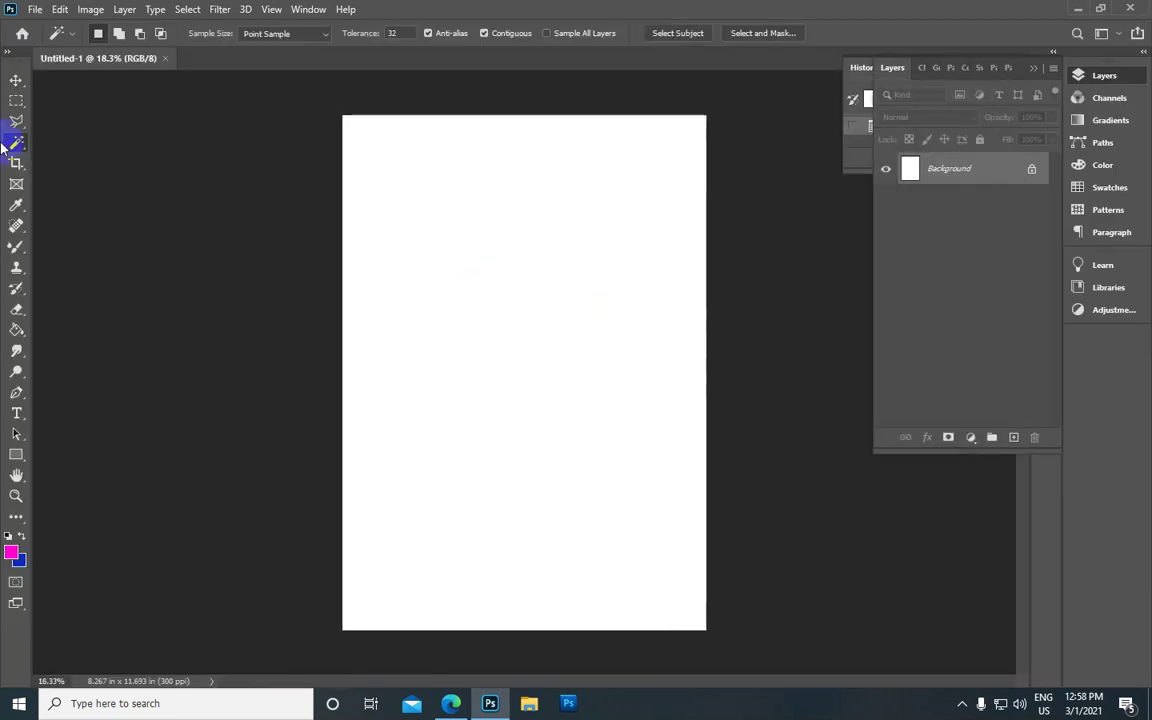
Step: Draw a nearly square rectangular marquee selection in the upper-middle part of the blank page
{"action": "right_click", "coordinate": [21, 103]}
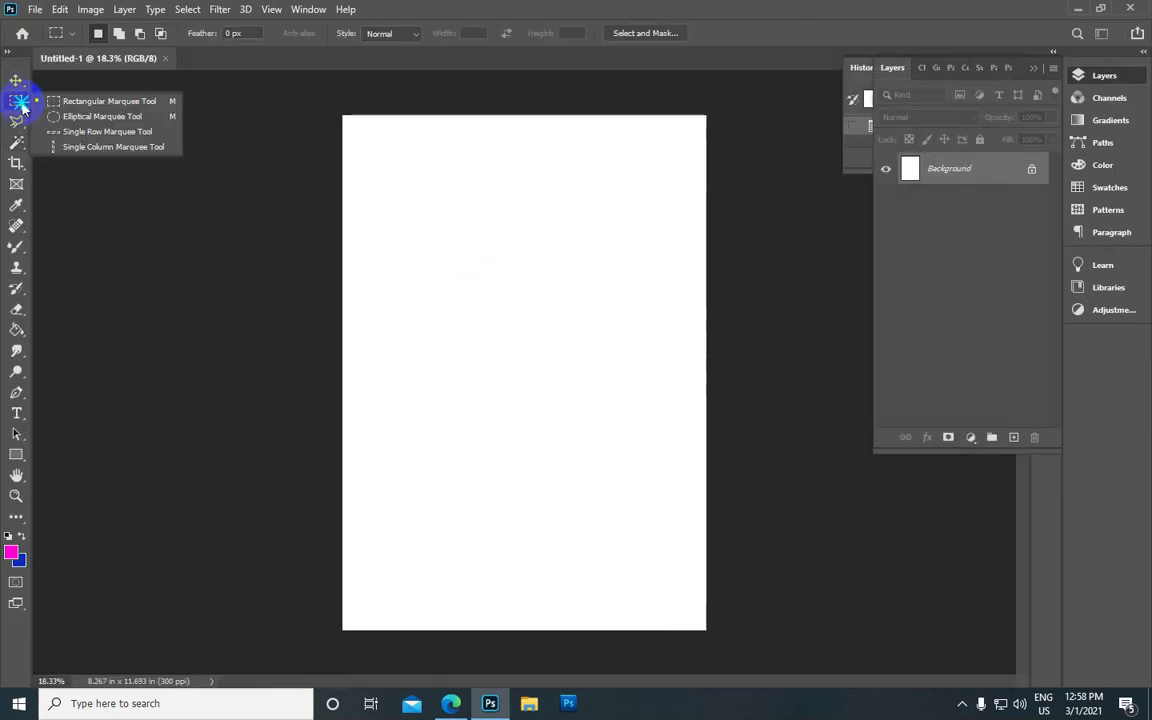
{"action": "left_click", "coordinate": [90, 100]}
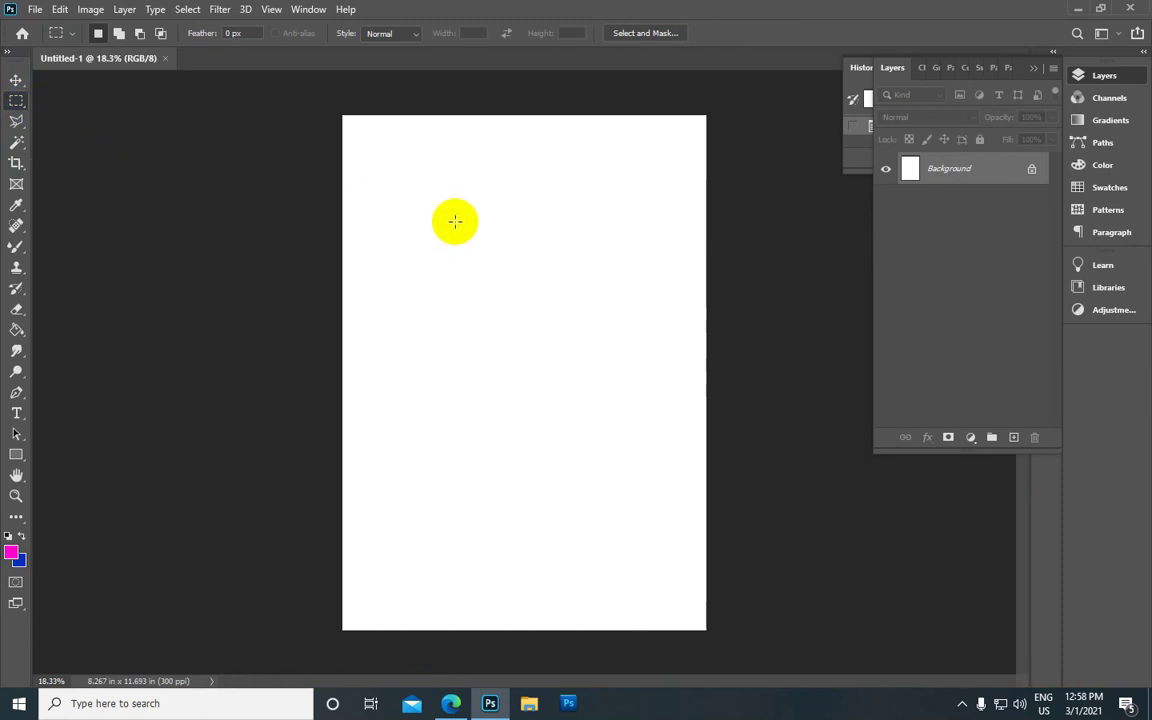
{"action": "left_click_drag", "start_coordinate": [442, 261], "coordinate": [604, 413]}
Step: Start Transform Selection on the rectangular marquee and enlarge it proportionally to about 136%
{"action": "left_click", "coordinate": [186, 10]}
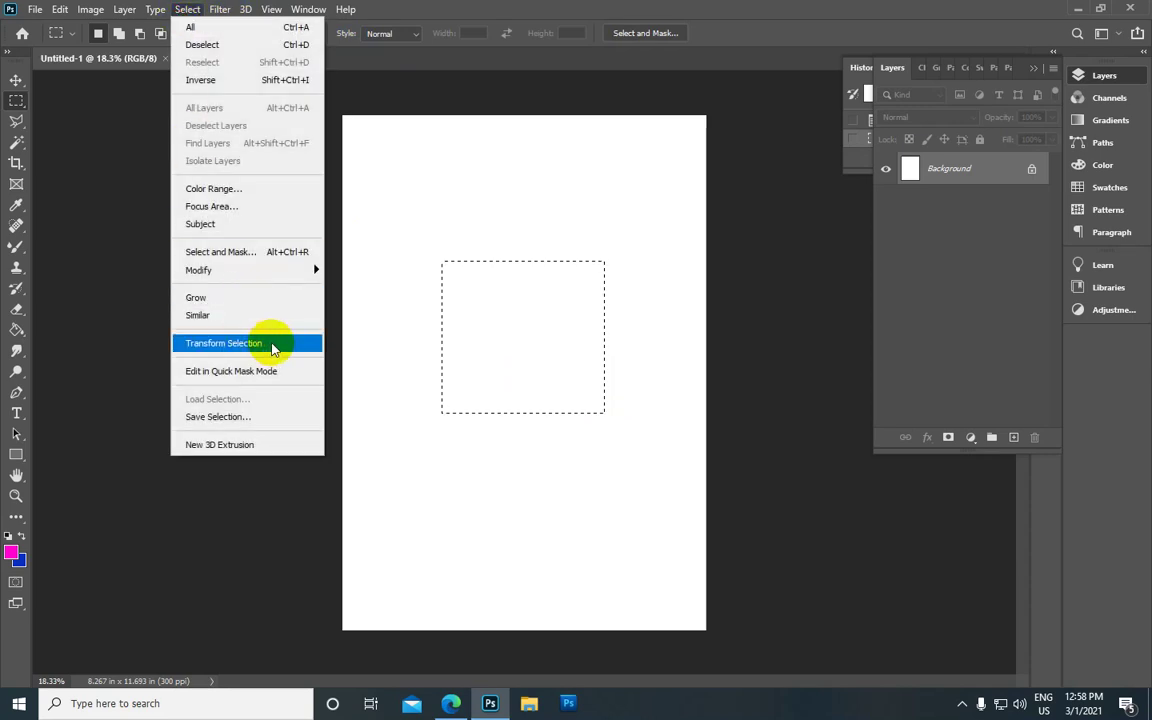
{"action": "left_click", "coordinate": [268, 346]}
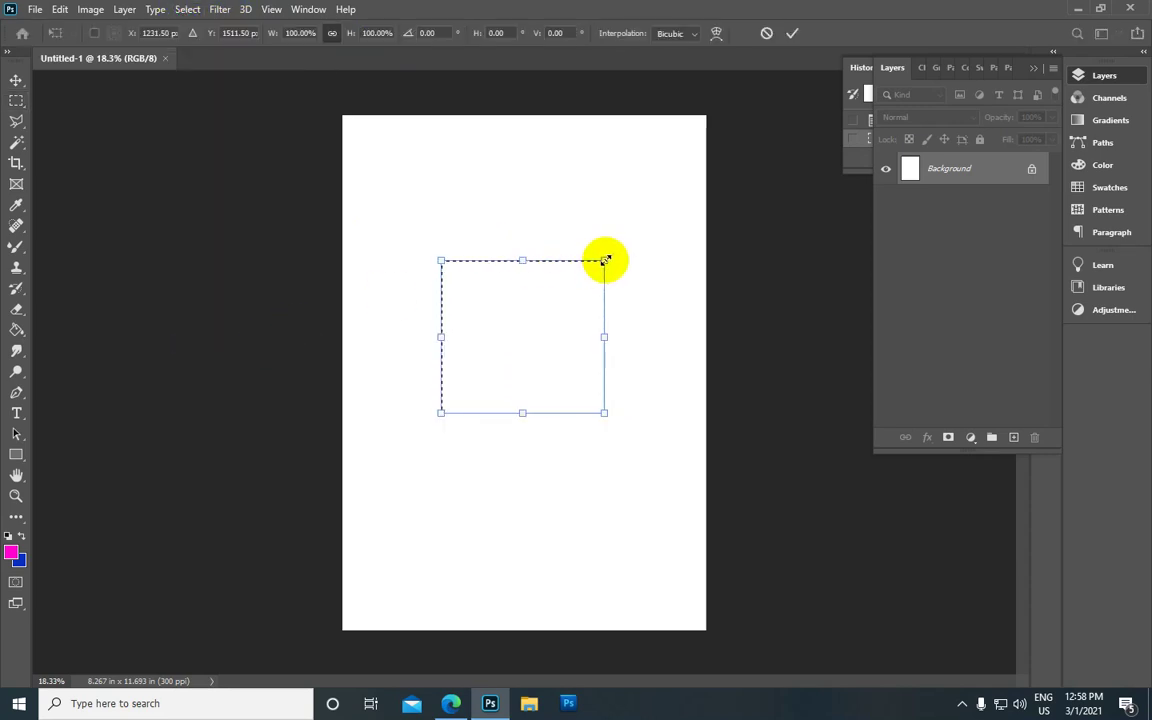
{"action": "left_click_drag", "start_coordinate": [603, 260], "coordinate": [643, 224]}
{"action": "left_click_drag", "start_coordinate": [441, 226], "coordinate": [419, 206]}
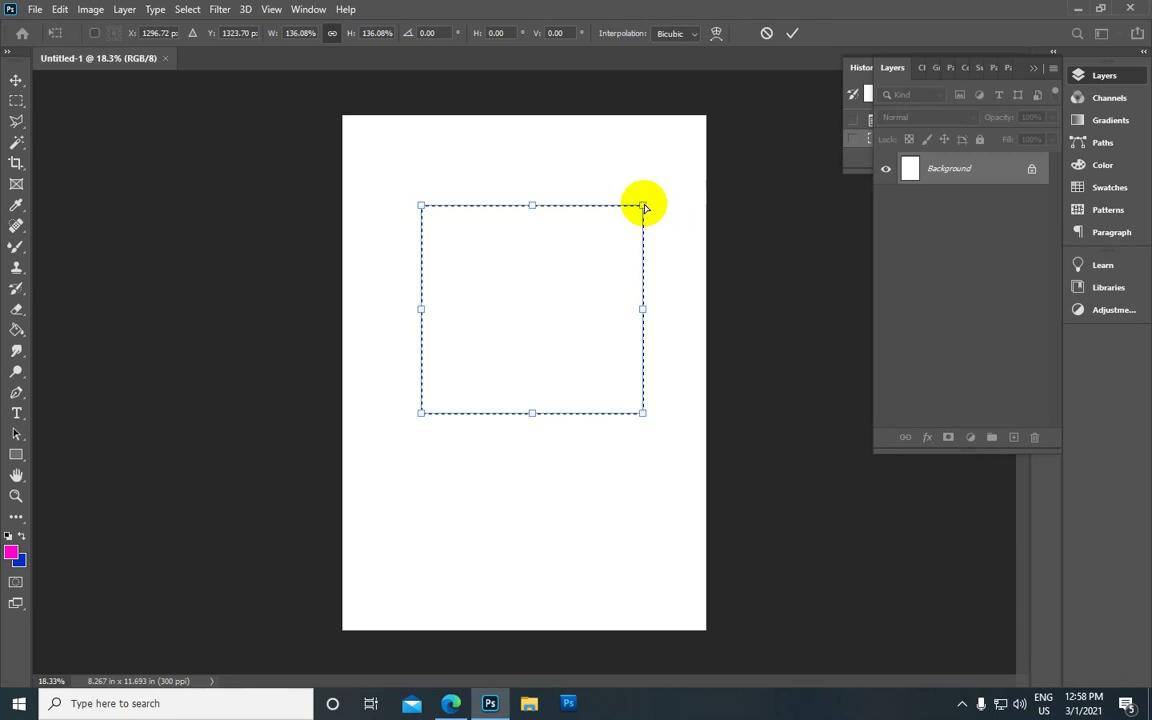
Step: Distort the rectangular selection into a trapezoid by moving its upper corners inward and its lower corners outward
{"action": "left_click_drag", "start_coordinate": [643, 204], "coordinate": [618, 179]}
{"action": "left_click_drag", "start_coordinate": [420, 204], "coordinate": [437, 183]}
{"action": "left_click_drag", "start_coordinate": [421, 414], "coordinate": [405, 416]}
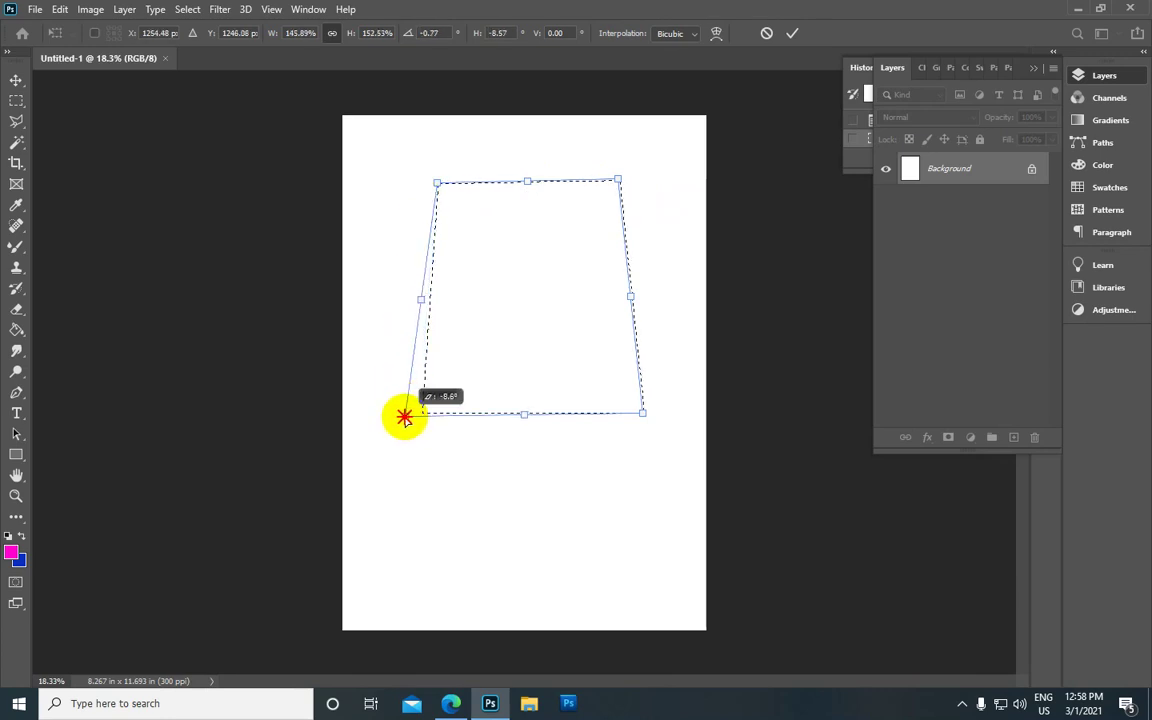
{"action": "left_click_drag", "start_coordinate": [642, 414], "coordinate": [677, 437]}
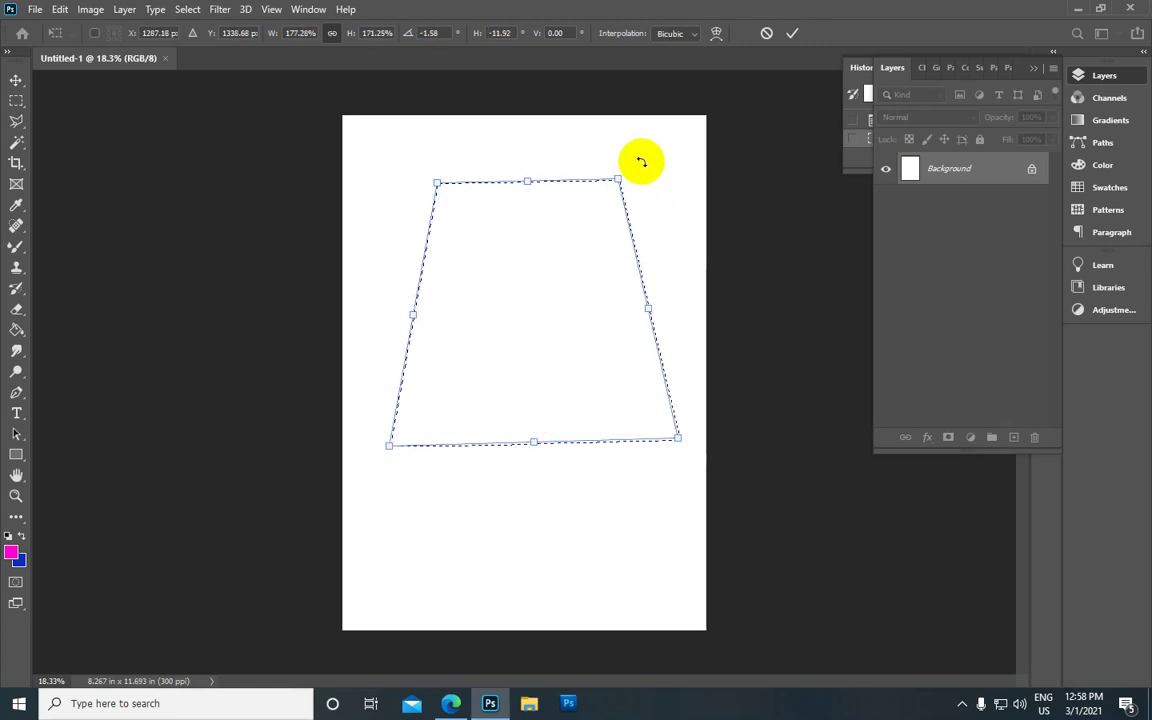
Step: Rotate the trapezoid selection to about 86° and apply the transformation
{"action": "left_click_drag", "start_coordinate": [641, 161], "coordinate": [650, 372]}
{"action": "mouse_move", "coordinate": [663, 188]}
{"action": "left_mouse_down"}
{"action": "mouse_move", "coordinate": [667, 229]}
{"action": "mouse_move", "coordinate": [661, 203]}
{"action": "left_mouse_up"}
{"action": "left_click_drag", "start_coordinate": [389, 141], "coordinate": [373, 161]}
{"action": "mouse_move", "coordinate": [664, 195]}
{"action": "left_mouse_down"}
{"action": "mouse_move", "coordinate": [677, 227]}
{"action": "mouse_move", "coordinate": [672, 186]}
{"action": "left_mouse_up"}
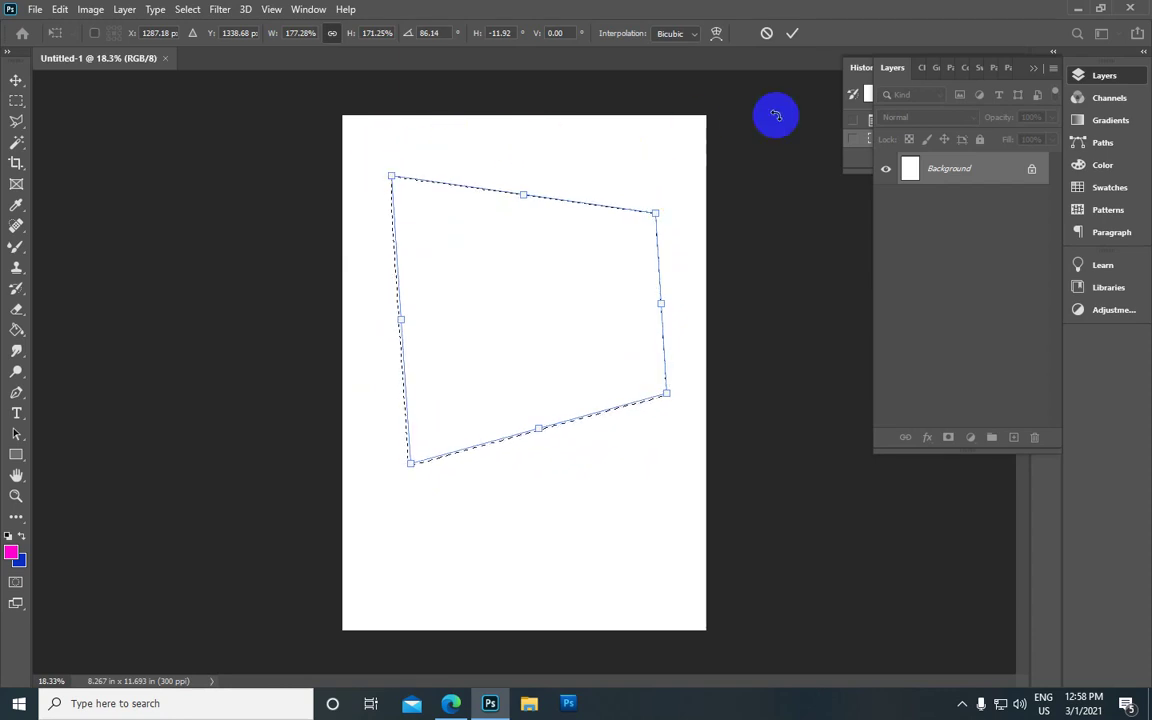
{"action": "left_click", "coordinate": [789, 35]}
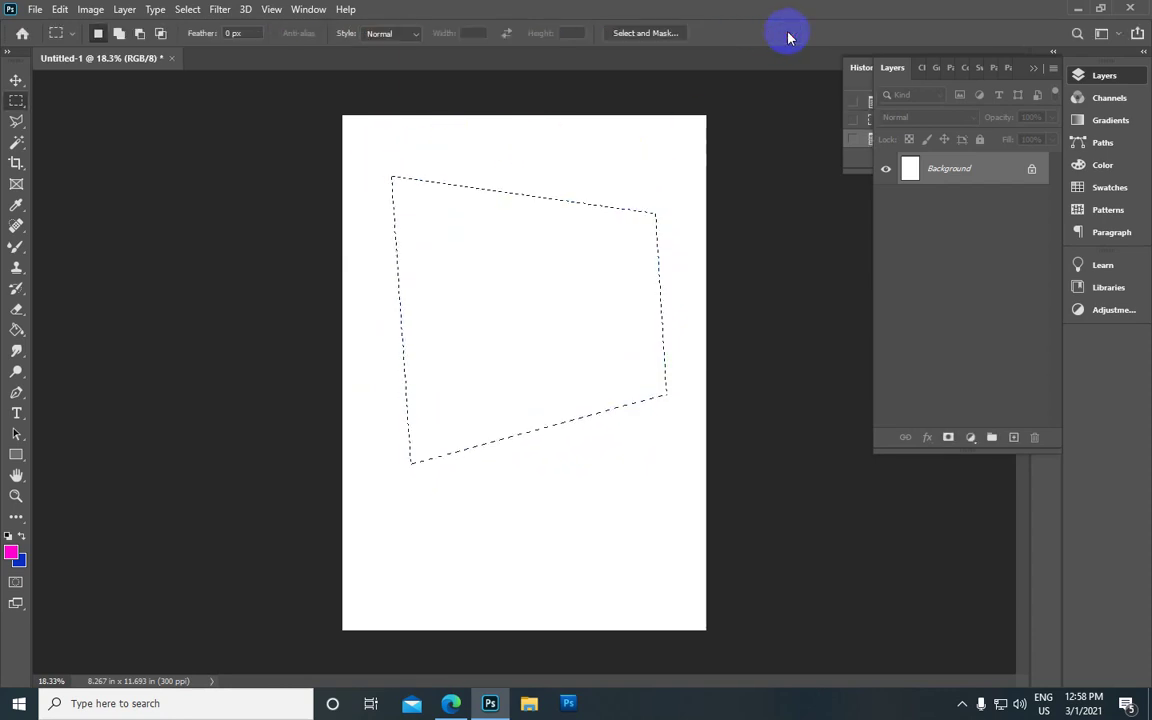
Step: Deselect the trapezoid and draw a small, nearly circular elliptical marquee selection in the page's upper half
{"action": "left_click", "coordinate": [183, 9]}
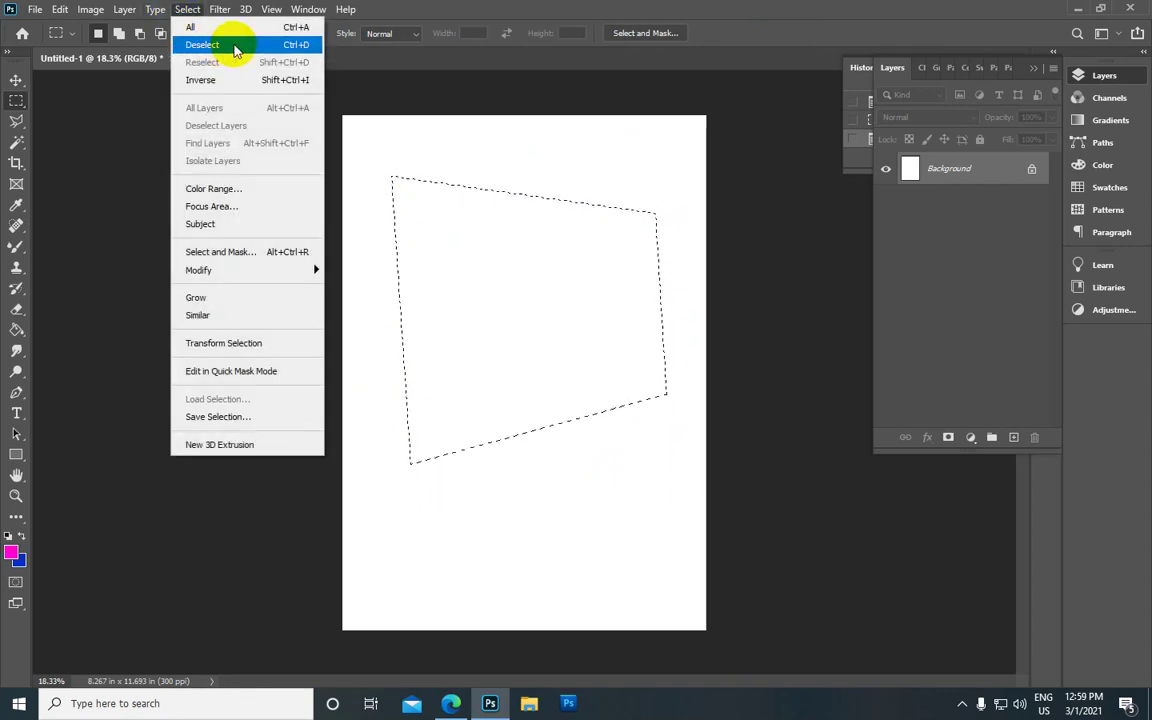
{"action": "left_click", "coordinate": [234, 48]}
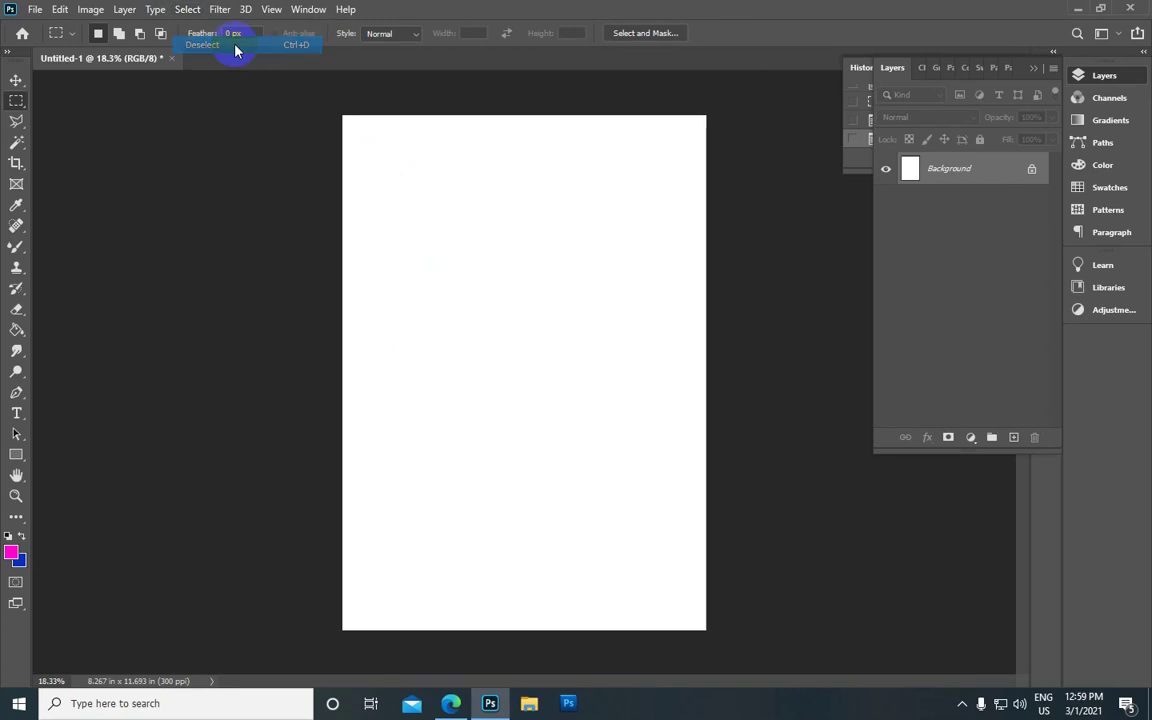
{"action": "right_click", "coordinate": [24, 102]}
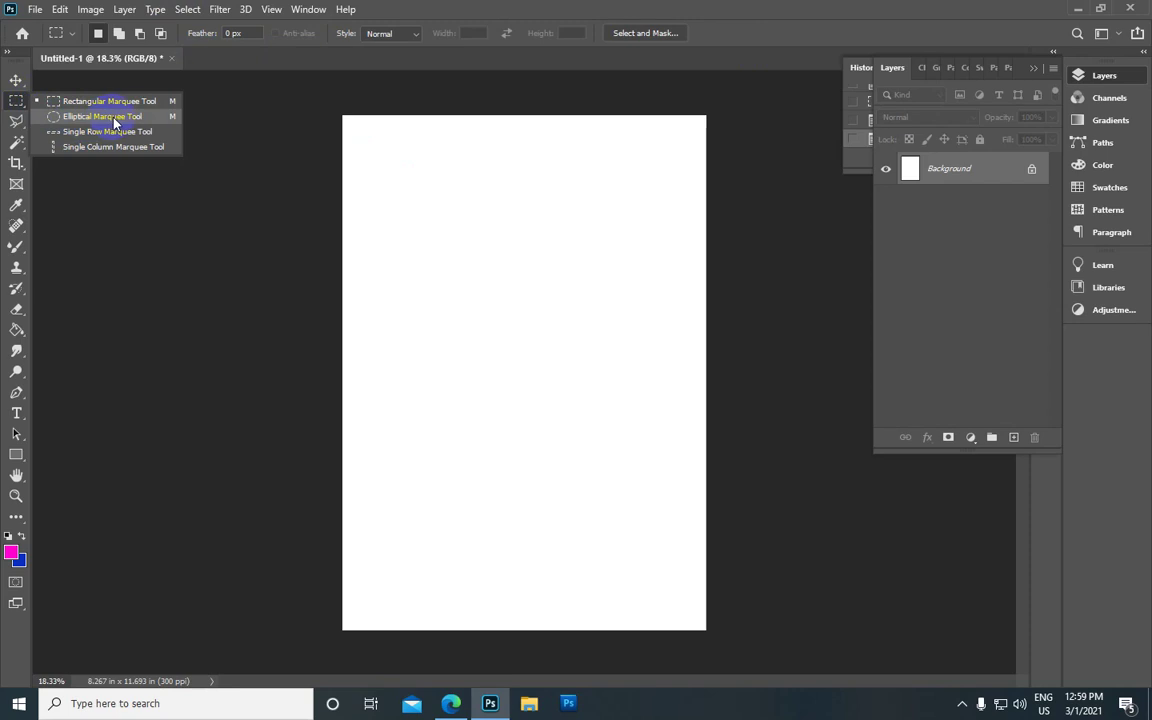
{"action": "left_click", "coordinate": [113, 118]}
{"action": "left_click_drag", "start_coordinate": [491, 242], "coordinate": [561, 317]}
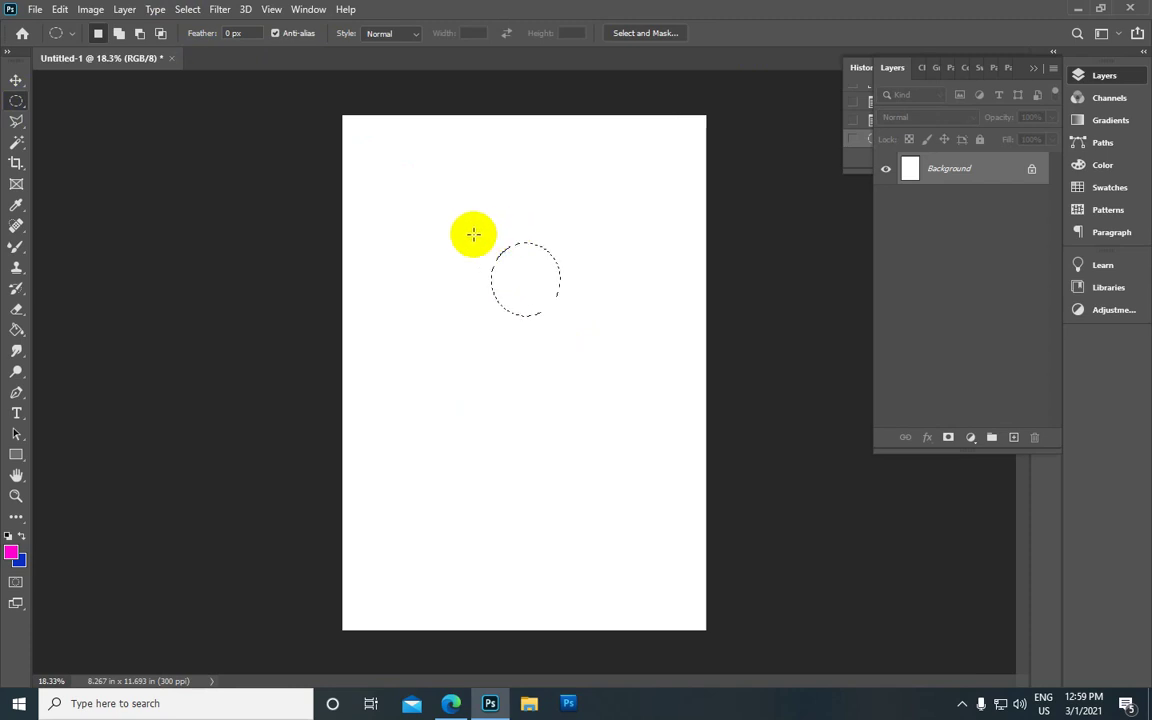
Step: Start Transform Selection on the elliptical marquee and enlarge it proportionally to about 244%
{"action": "left_click", "coordinate": [180, 12]}
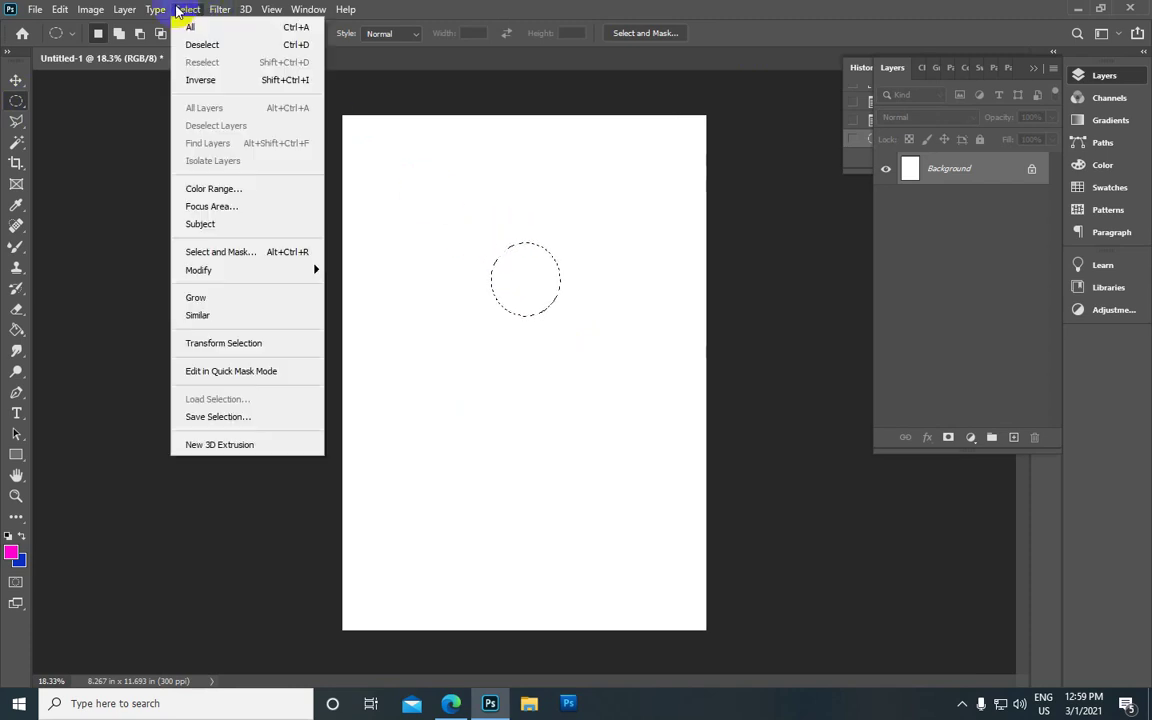
{"action": "left_click", "coordinate": [260, 350]}
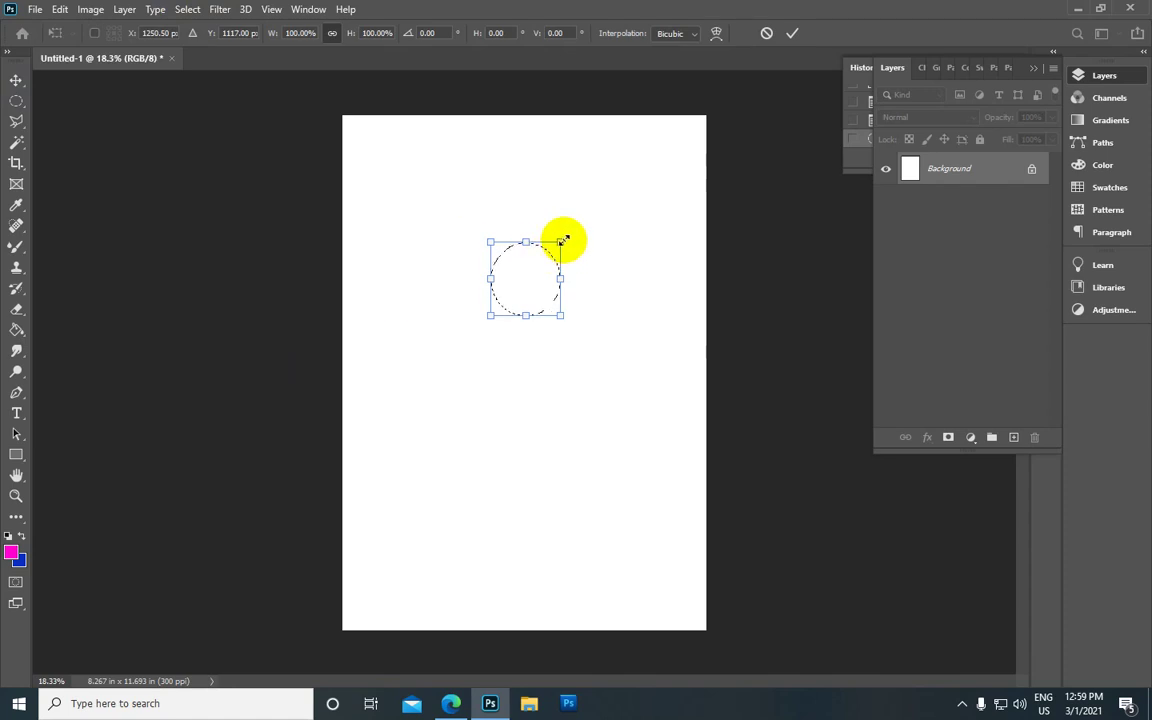
{"action": "left_click_drag", "start_coordinate": [561, 240], "coordinate": [647, 170]}
{"action": "left_click_drag", "start_coordinate": [484, 163], "coordinate": [465, 144]}
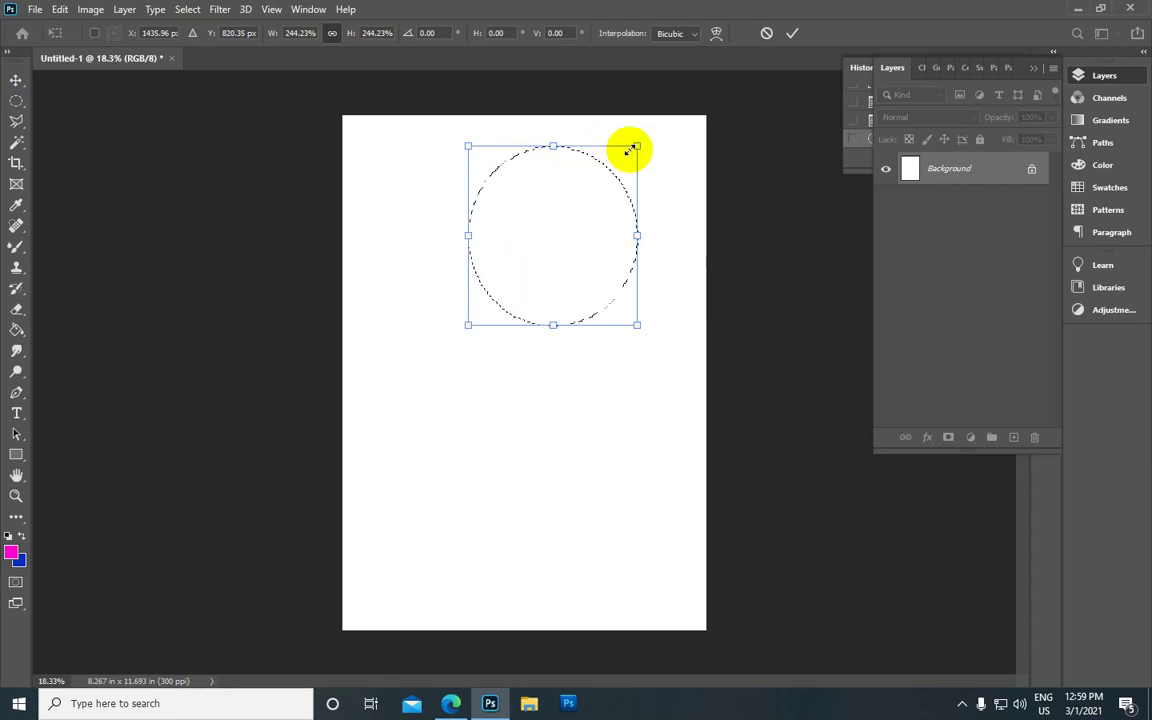
{"action": "left_click", "coordinate": [178, 502]}
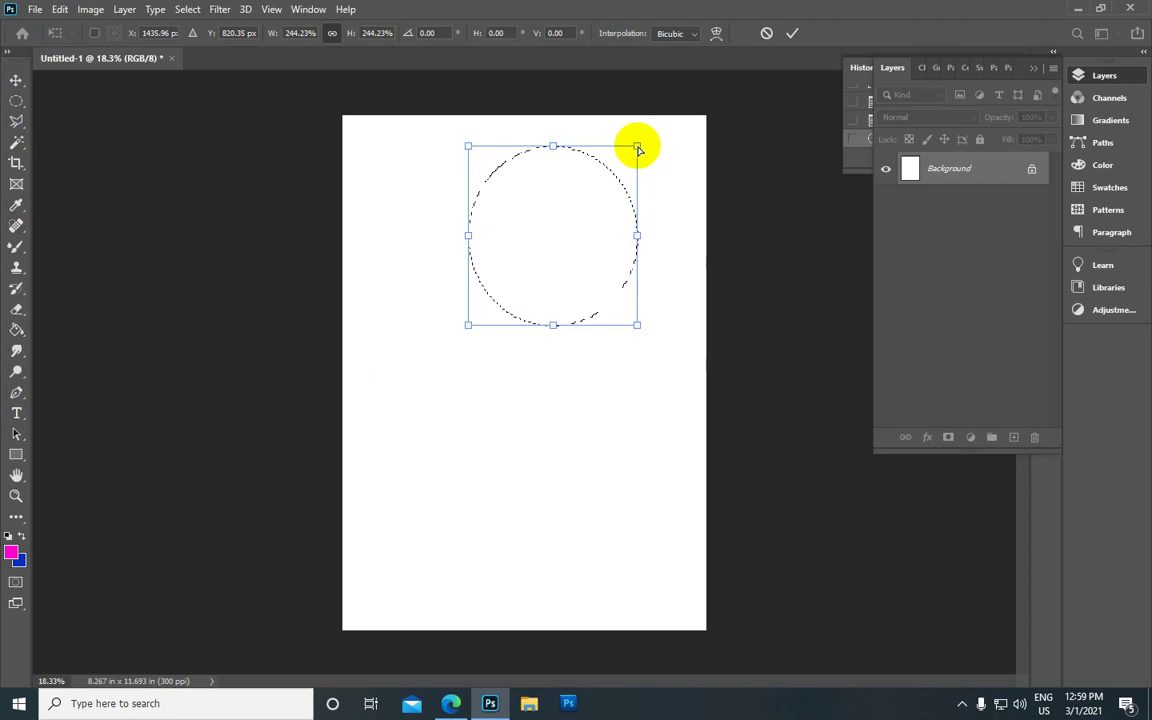
Step: Distort the elliptical selection by moving the four corners of its transform box independently, widening the upper edge most
{"action": "left_click_drag", "start_coordinate": [637, 147], "coordinate": [682, 127]}
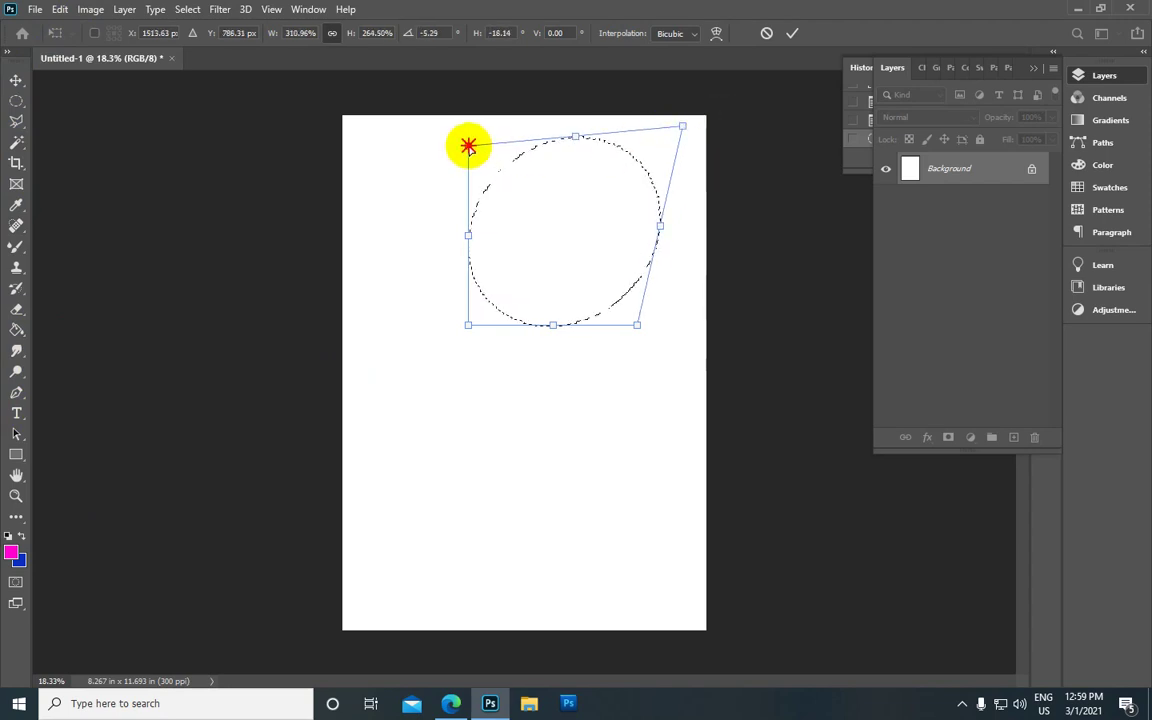
{"action": "left_click_drag", "start_coordinate": [469, 148], "coordinate": [381, 146]}
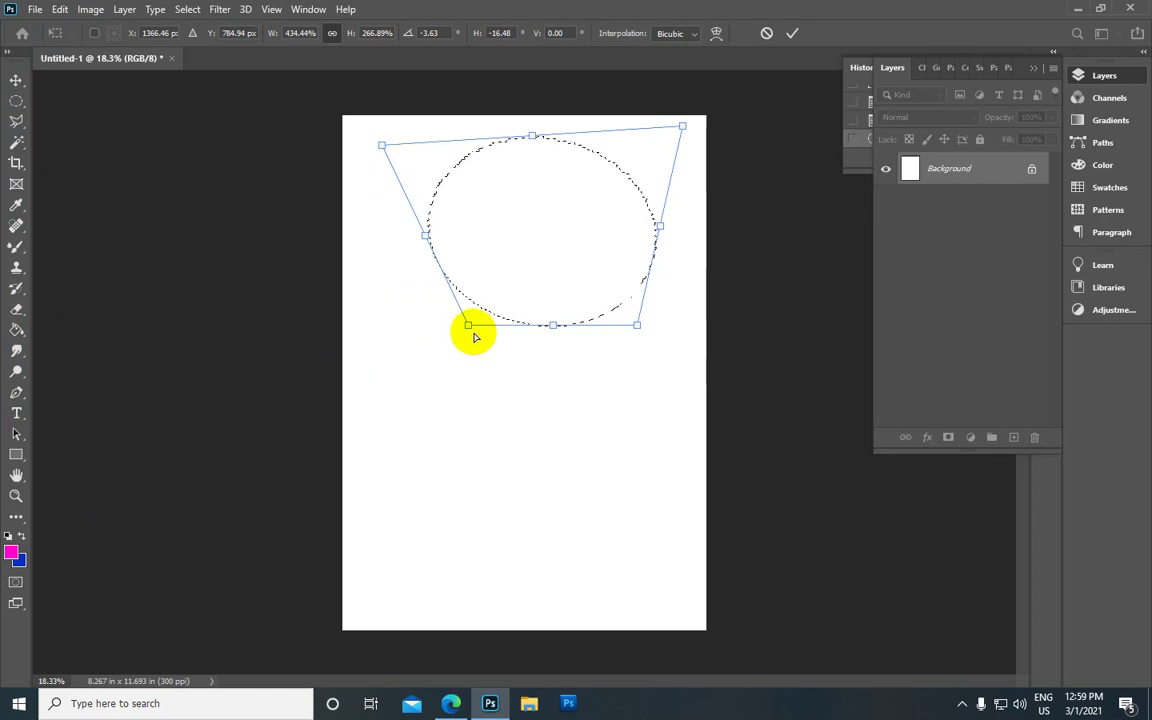
{"action": "left_click_drag", "start_coordinate": [475, 333], "coordinate": [498, 348]}
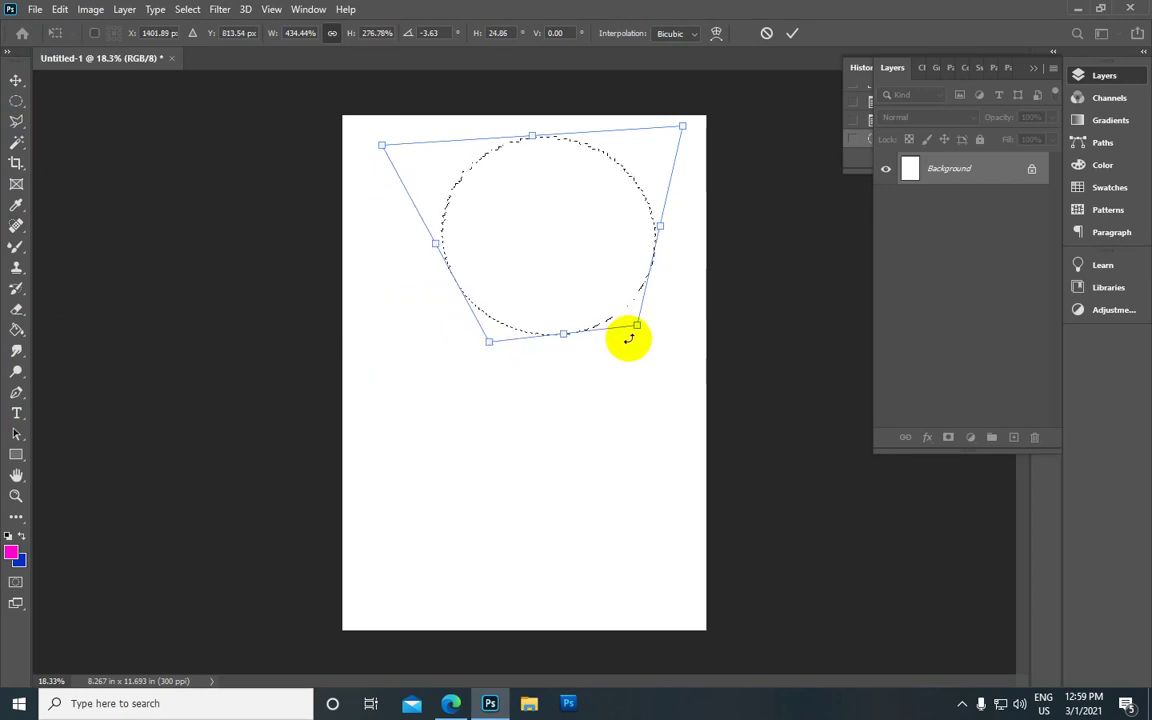
{"action": "left_click_drag", "start_coordinate": [637, 329], "coordinate": [667, 358]}
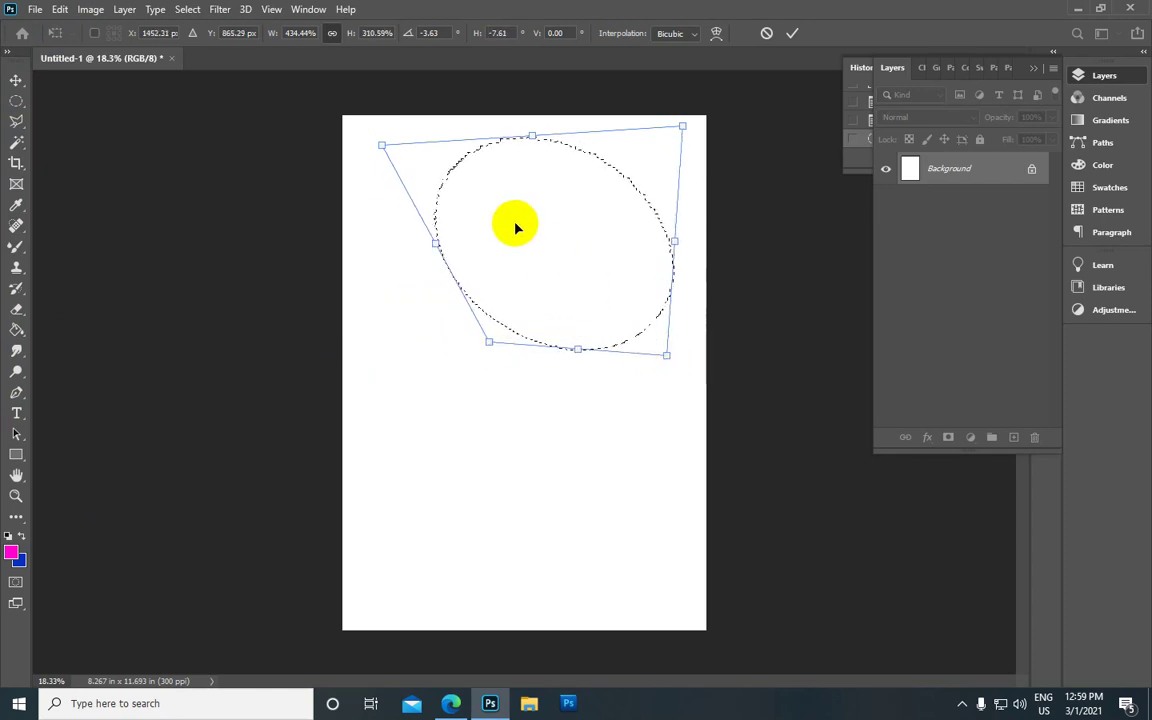
Step: Apply the distortion to the elliptical selection
{"action": "scroll", "coordinate": [541, 214], "scroll_direction": "down", "scroll_amount": 2}
{"action": "scroll", "coordinate": [541, 214], "scroll_direction": "down", "scroll_amount": 2}
{"action": "scroll", "coordinate": [578, 222], "scroll_direction": "up", "scroll_amount": 1}
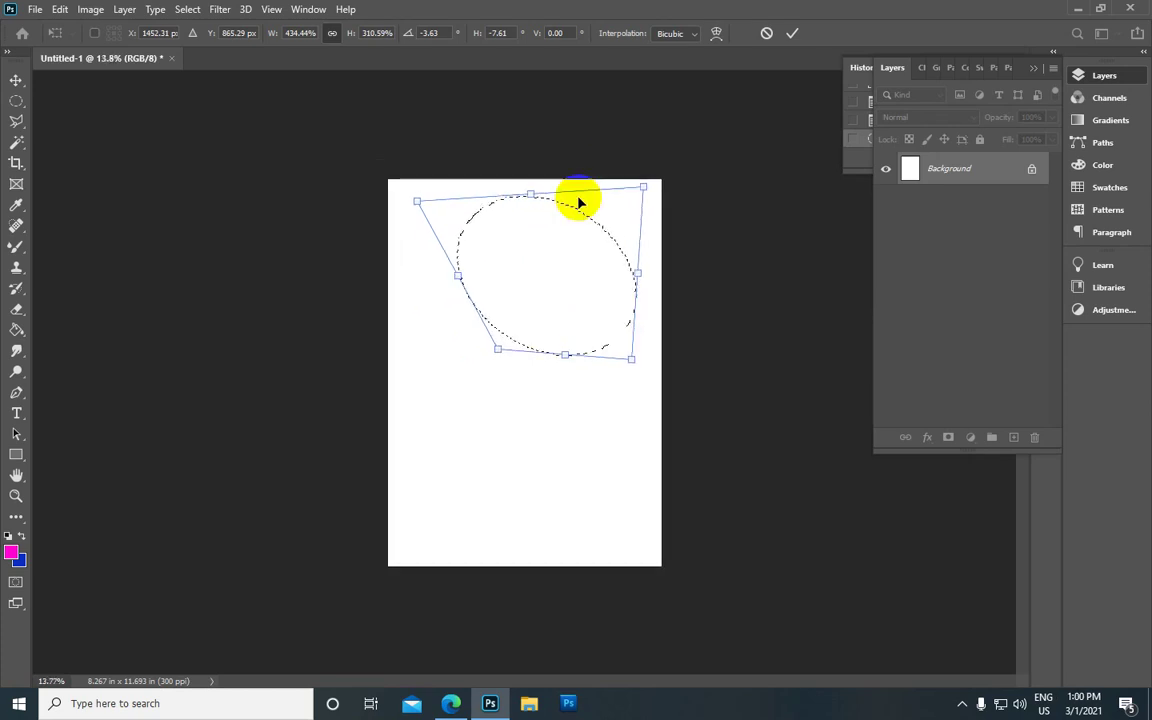
{"action": "scroll", "coordinate": [571, 224], "scroll_direction": "up", "scroll_amount": 1}
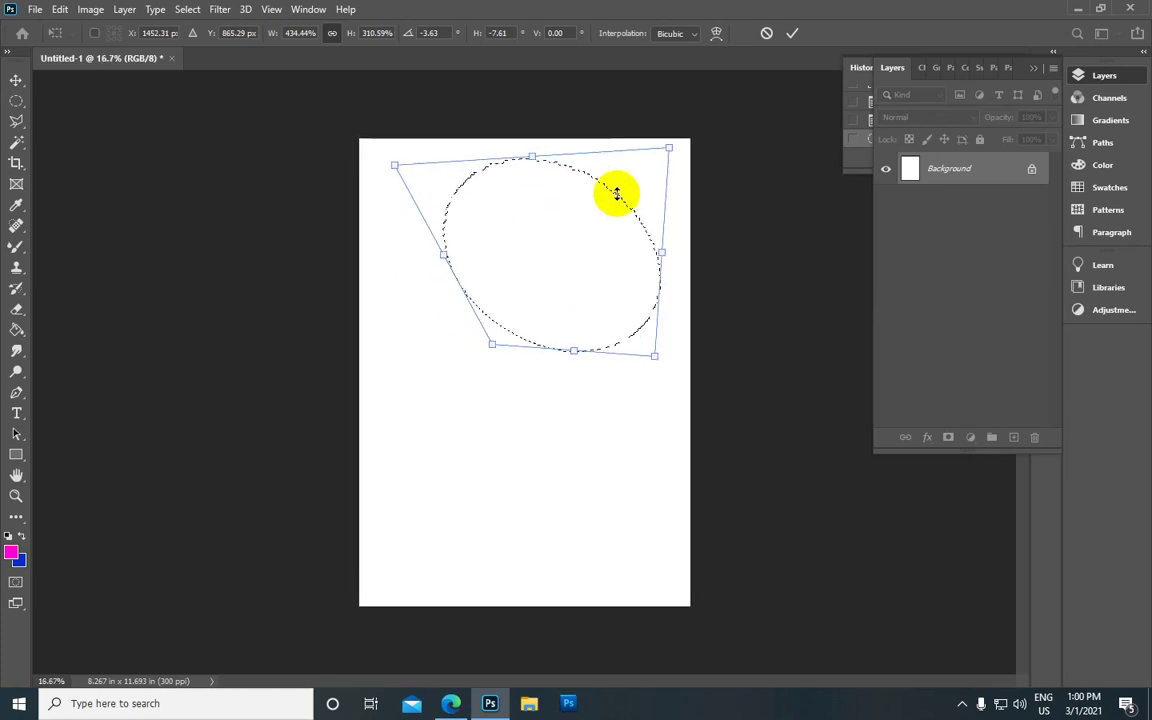
{"action": "left_click", "coordinate": [790, 35]}
{"action": "scroll", "coordinate": [591, 268], "scroll_direction": "up", "scroll_amount": 1}
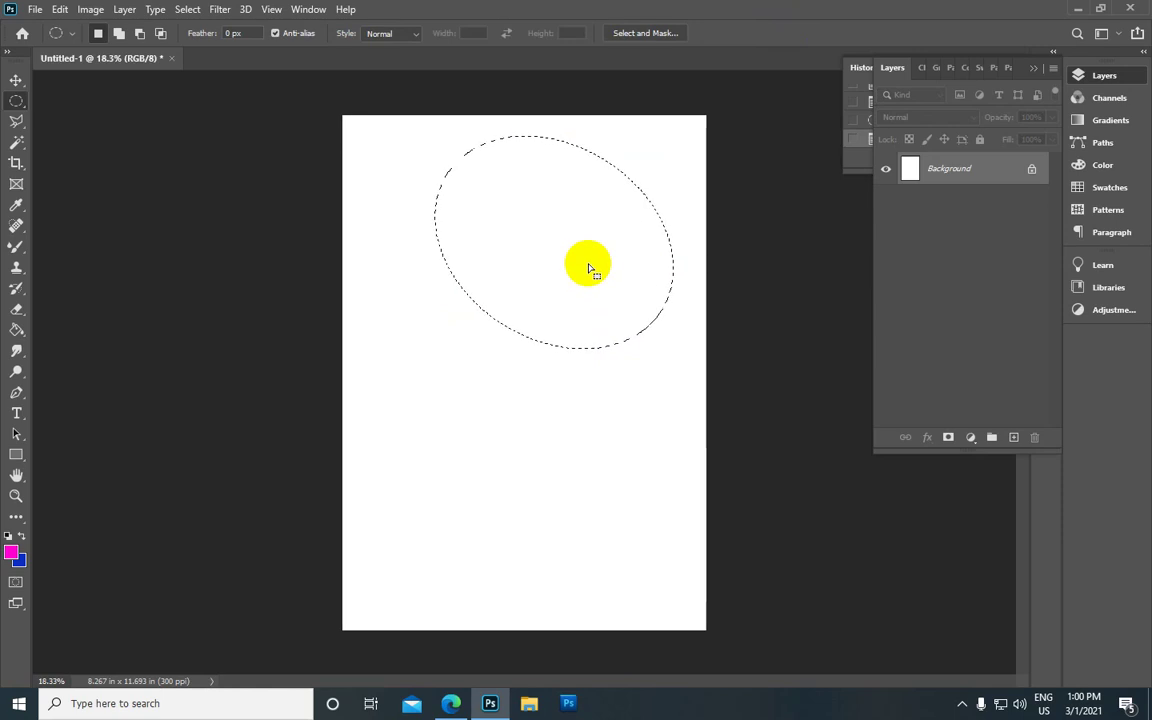
Step: Add a new layer, keep the foreground color at magenta ff00cc, and fill the elliptical selection with it
{"action": "scroll", "coordinate": [590, 270], "scroll_direction": "down", "scroll_amount": 2}
{"action": "left_click", "coordinate": [1016, 441]}
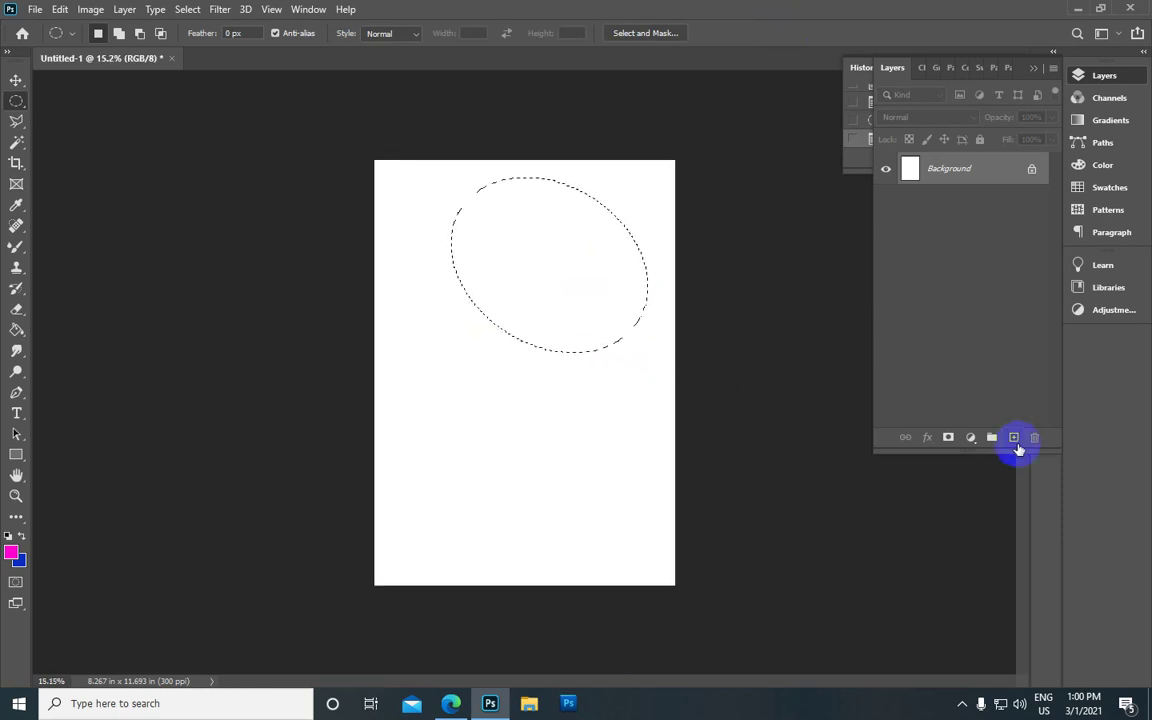
{"action": "left_click", "coordinate": [13, 557]}
{"action": "left_click", "coordinate": [557, 150]}
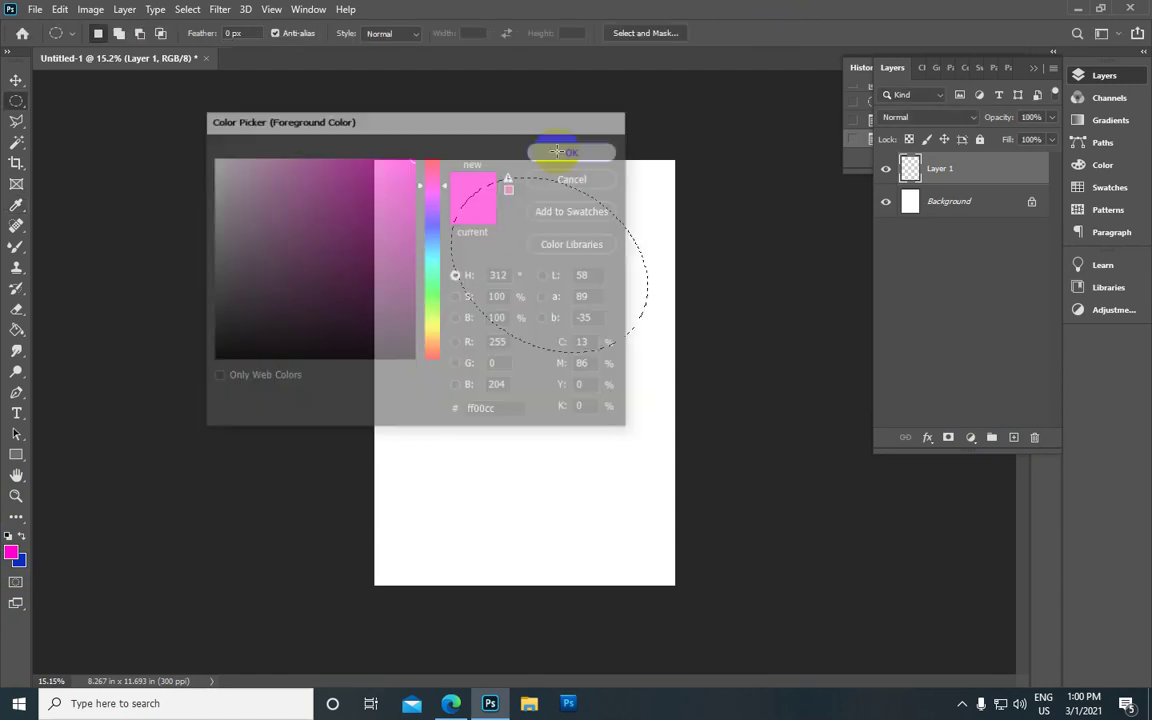
{"action": "key", "text": "alt+BackSpace"}
{"action": "scroll", "coordinate": [597, 257], "scroll_direction": "down", "scroll_amount": 1}
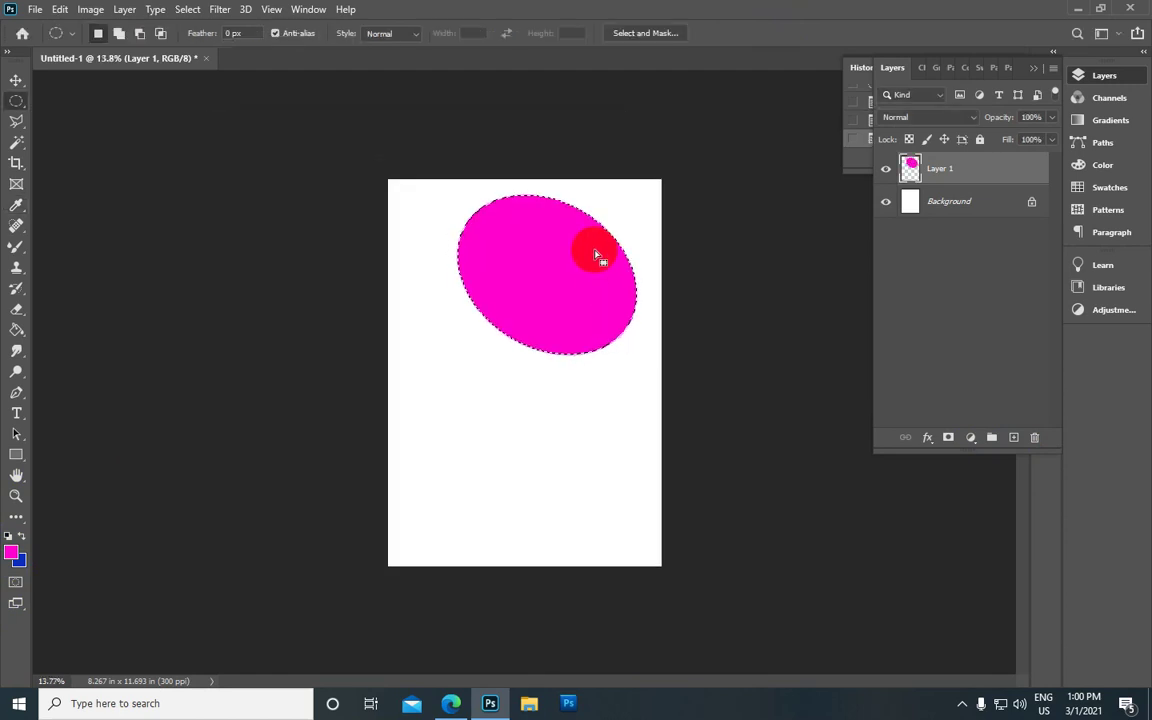
Step: Deselect the elliptical selection around the magenta shape
{"action": "left_click", "coordinate": [188, 10]}
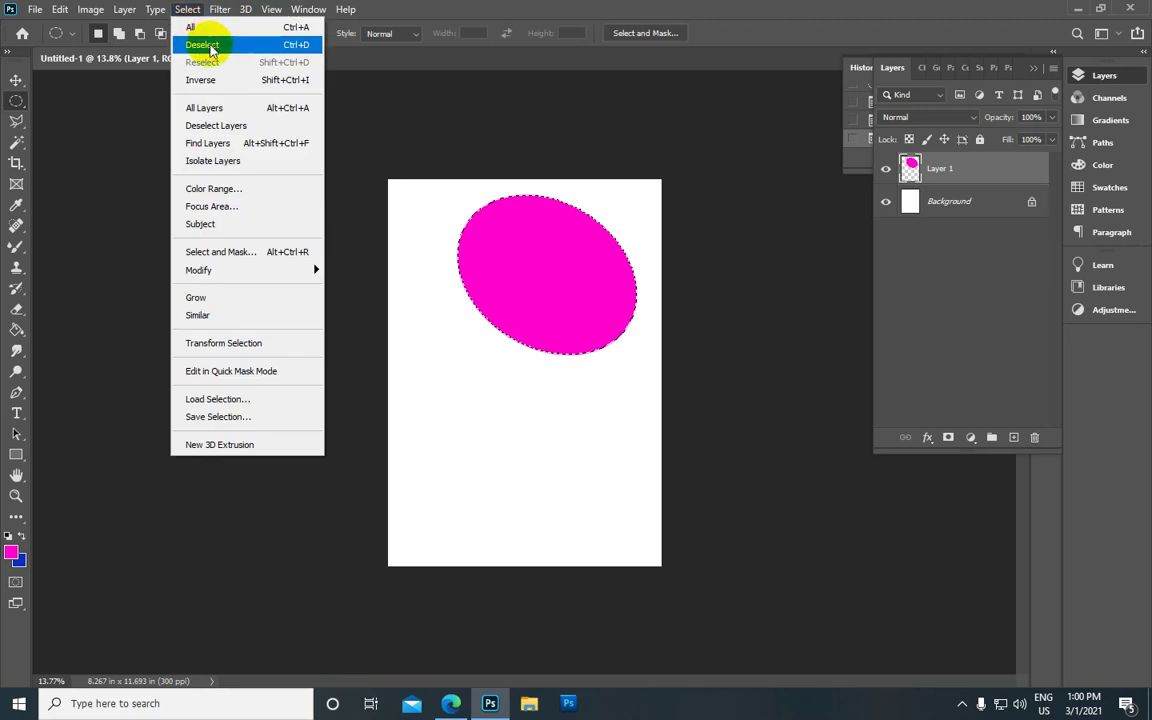
{"action": "left_click", "coordinate": [210, 48]}
{"action": "scroll", "coordinate": [545, 244], "scroll_direction": "down", "scroll_amount": 1}
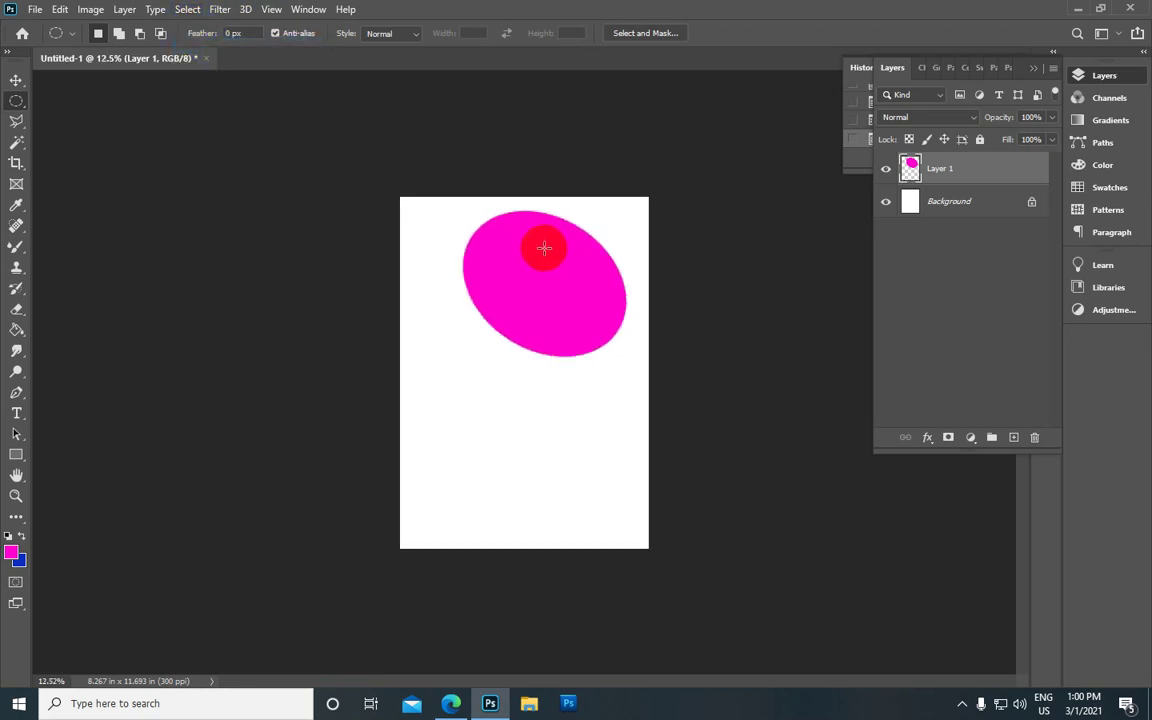
{"action": "left_click", "coordinate": [175, 12]}
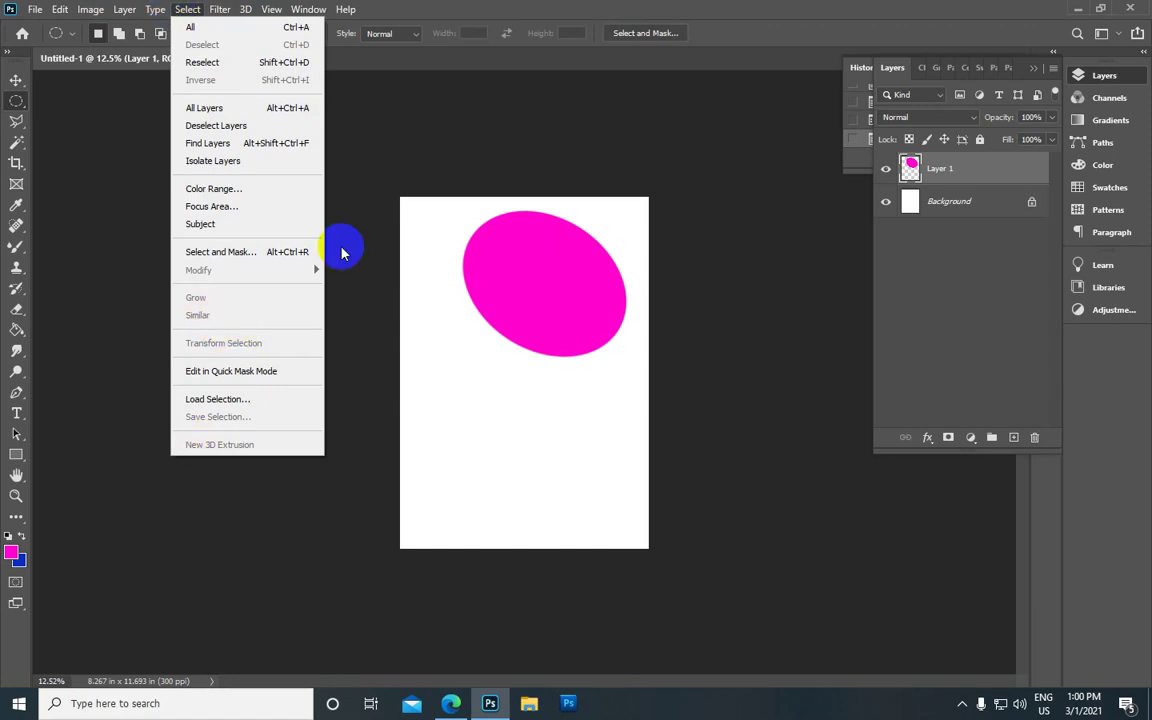
{"action": "left_click", "coordinate": [368, 144]}
{"action": "scroll", "coordinate": [480, 240], "scroll_direction": "up", "scroll_amount": 1}
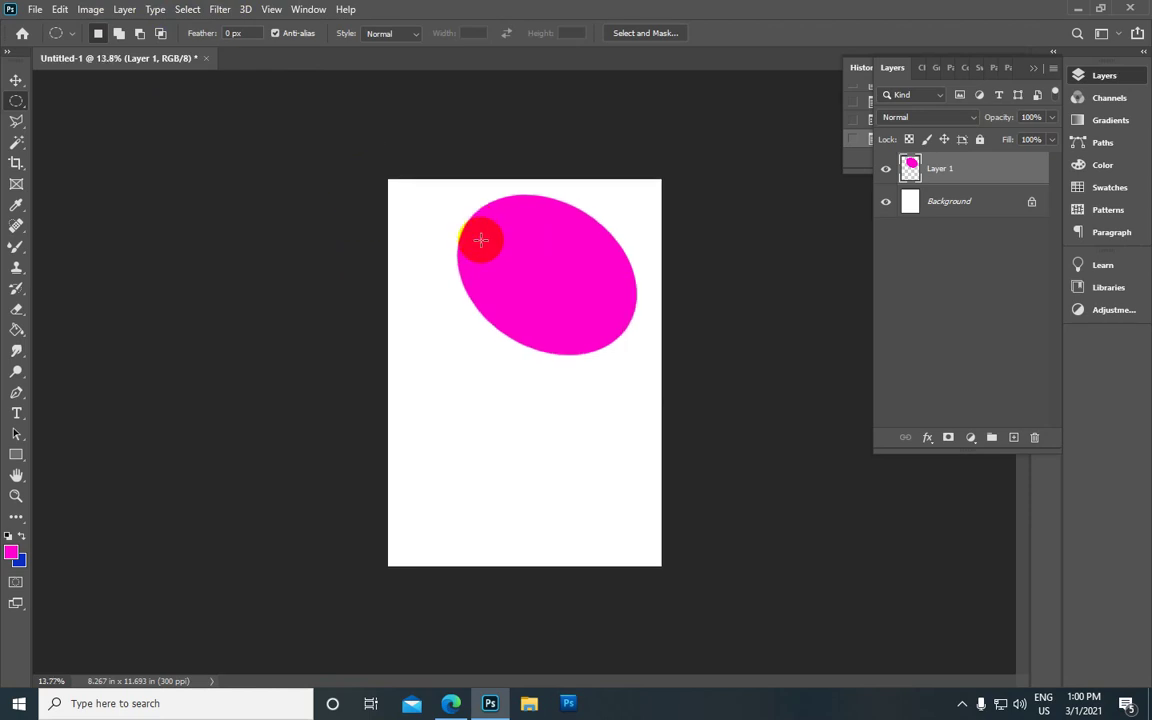